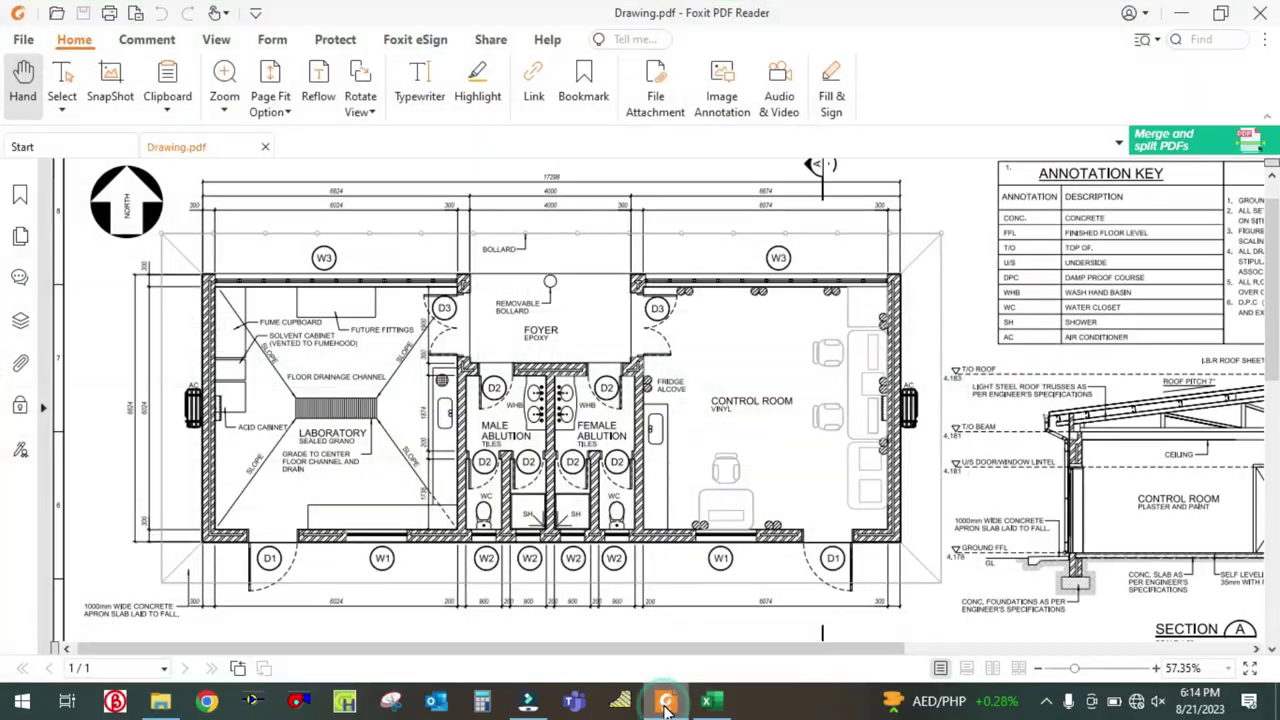
# Step: Switch to the Excel workbook and look over the toilet ventilation calculation table from its title to the fresh air flow rate row
pyautogui.scroll(-1, 512, 463)
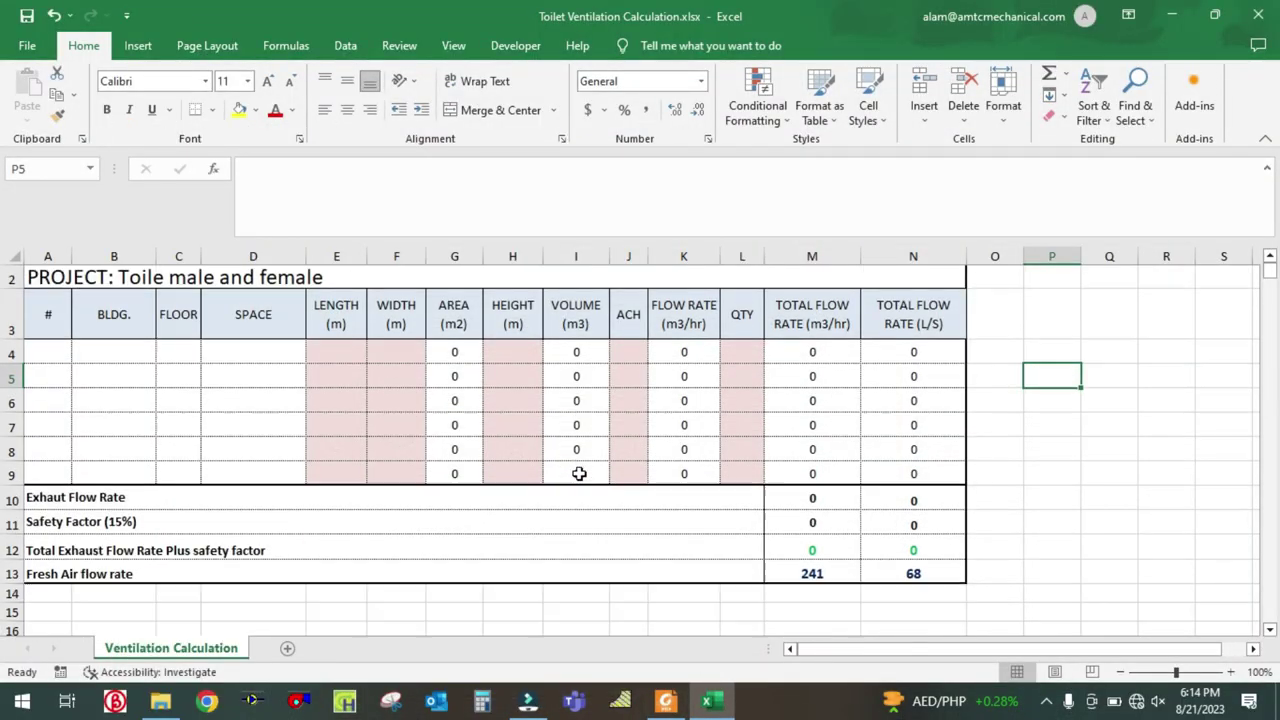
pyautogui.scroll(1, 554, 462)
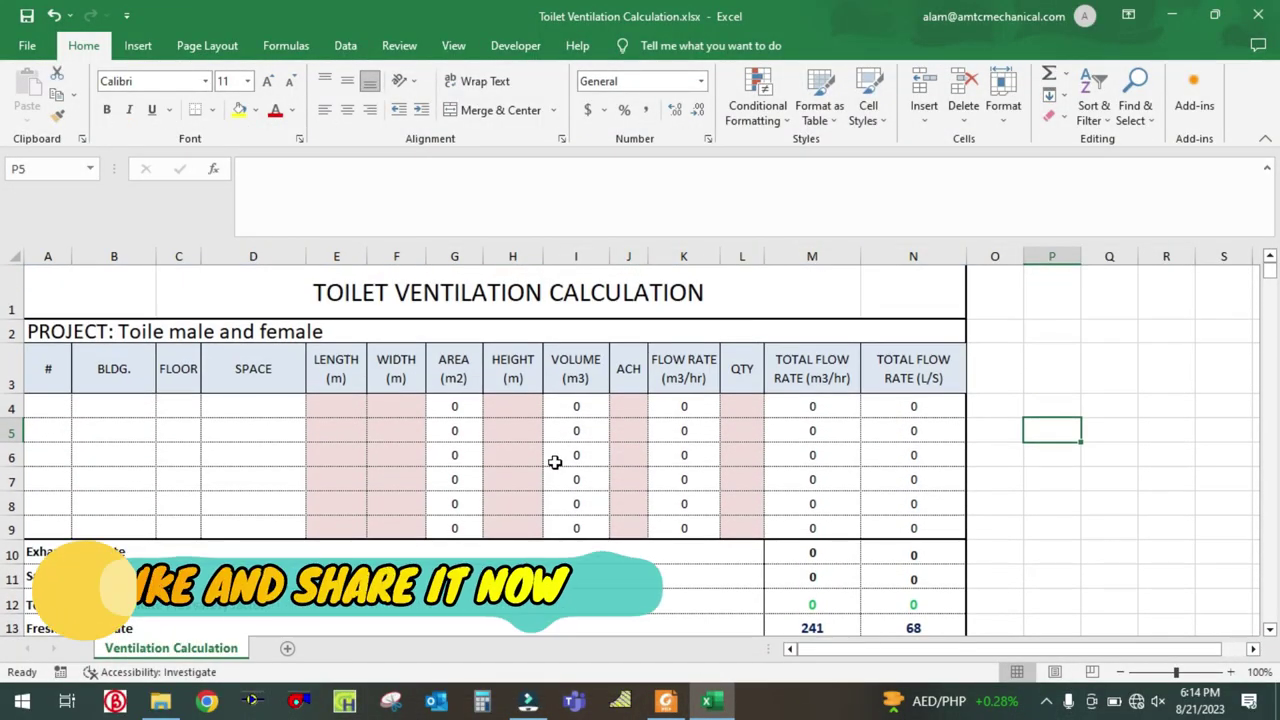
pyautogui.scroll(-2, 650, 460)
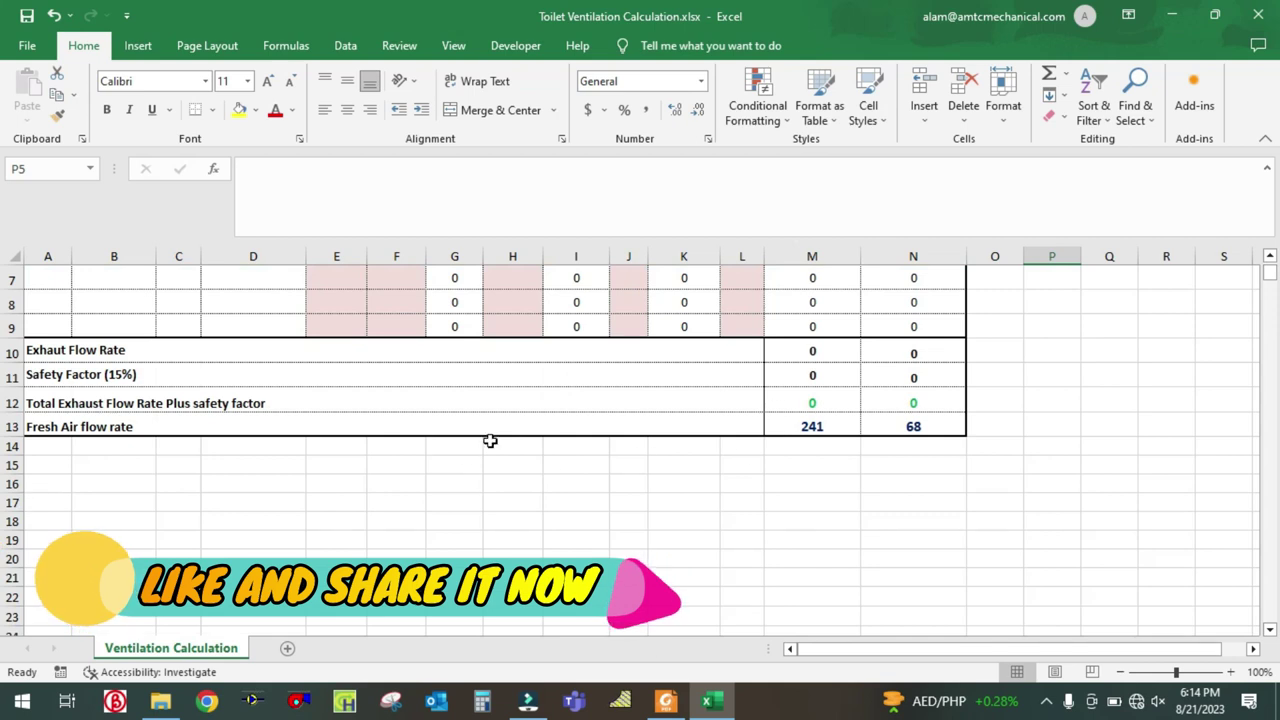
pyautogui.scroll(2, 480, 460)
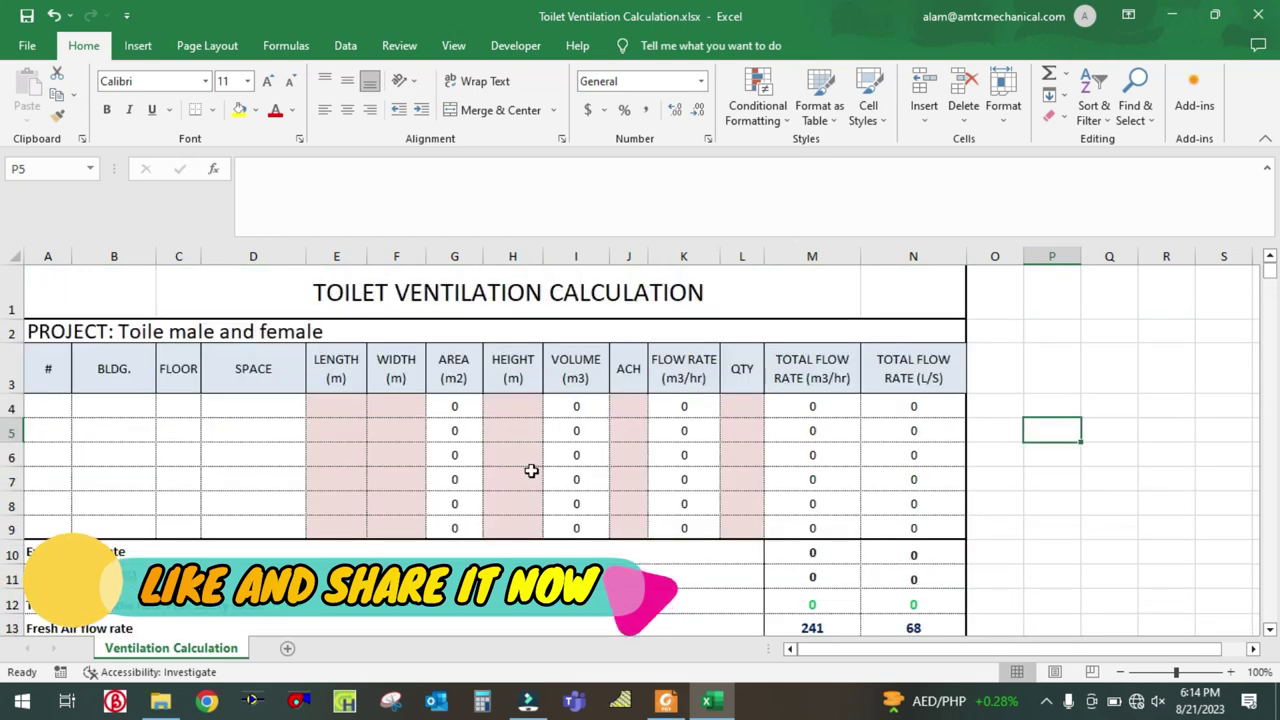
pyautogui.scroll(-1, 500, 460)
pyautogui.scroll(1, 485, 461)
pyautogui.scroll(1, 485, 461)
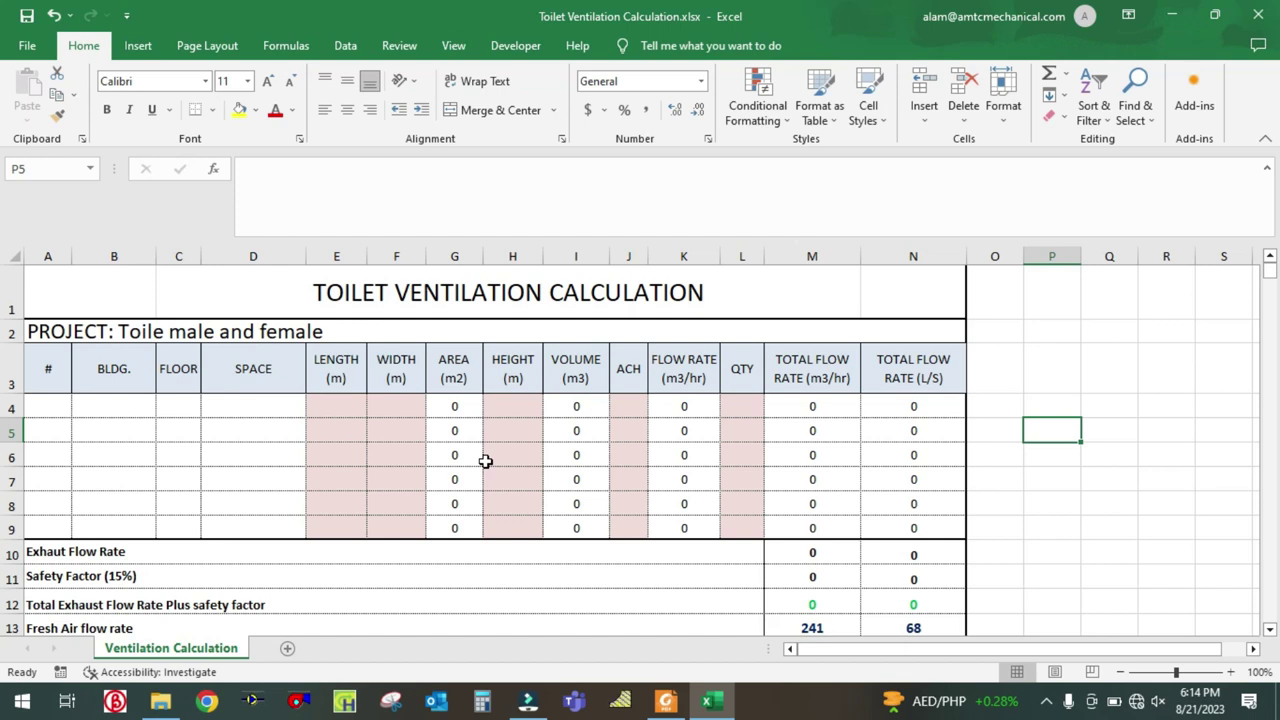
# Step: Switch to Drawing.pdf in Foxit PDF Reader and examine the male and female ablution, WC and shower rooms on the floor plan
pyautogui.click(665, 701)
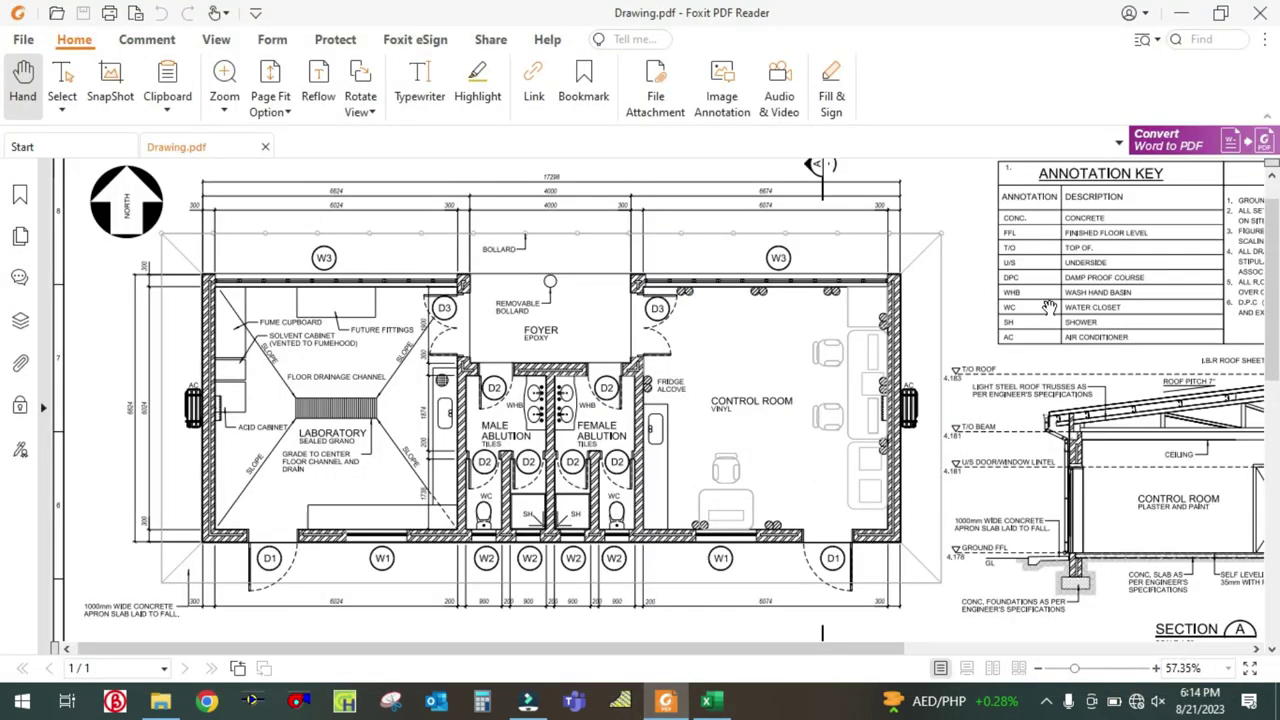
pyautogui.moveTo(813, 461)
pyautogui.mouseDown()
pyautogui.moveTo(734, 458)
pyautogui.moveTo(788, 464)
pyautogui.mouseUp()
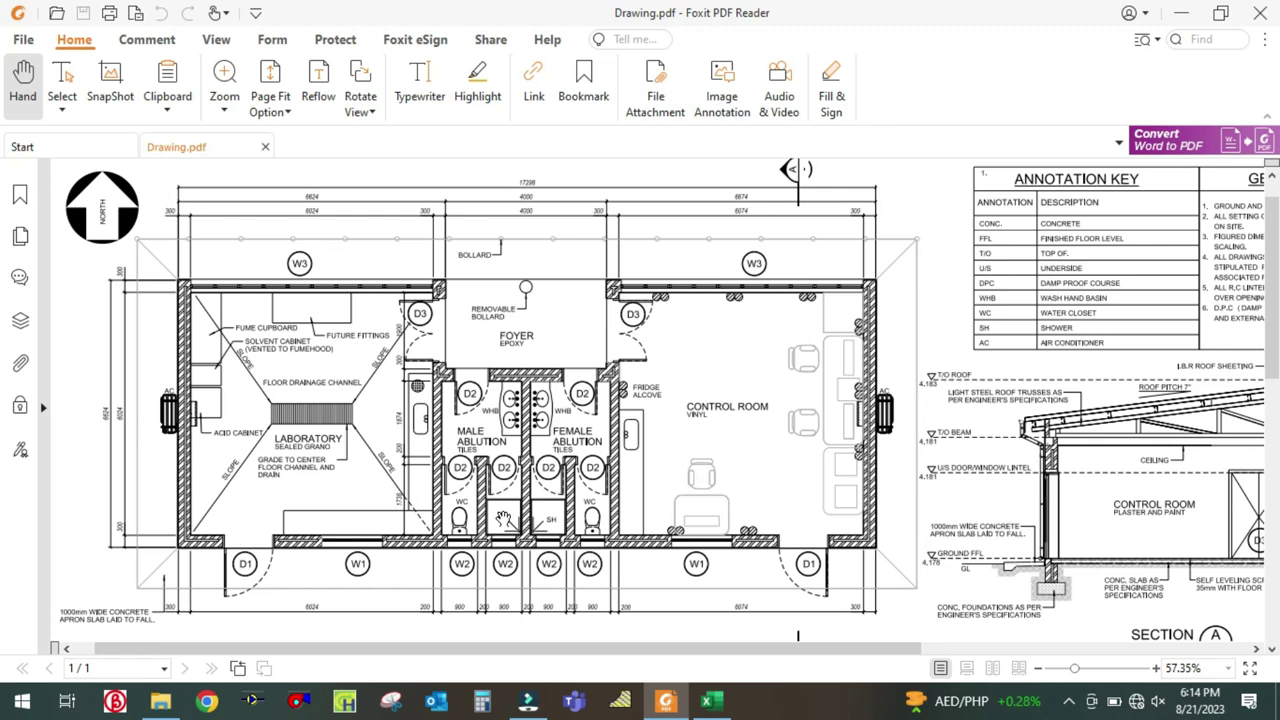
pyautogui.scroll(3, 457, 520)
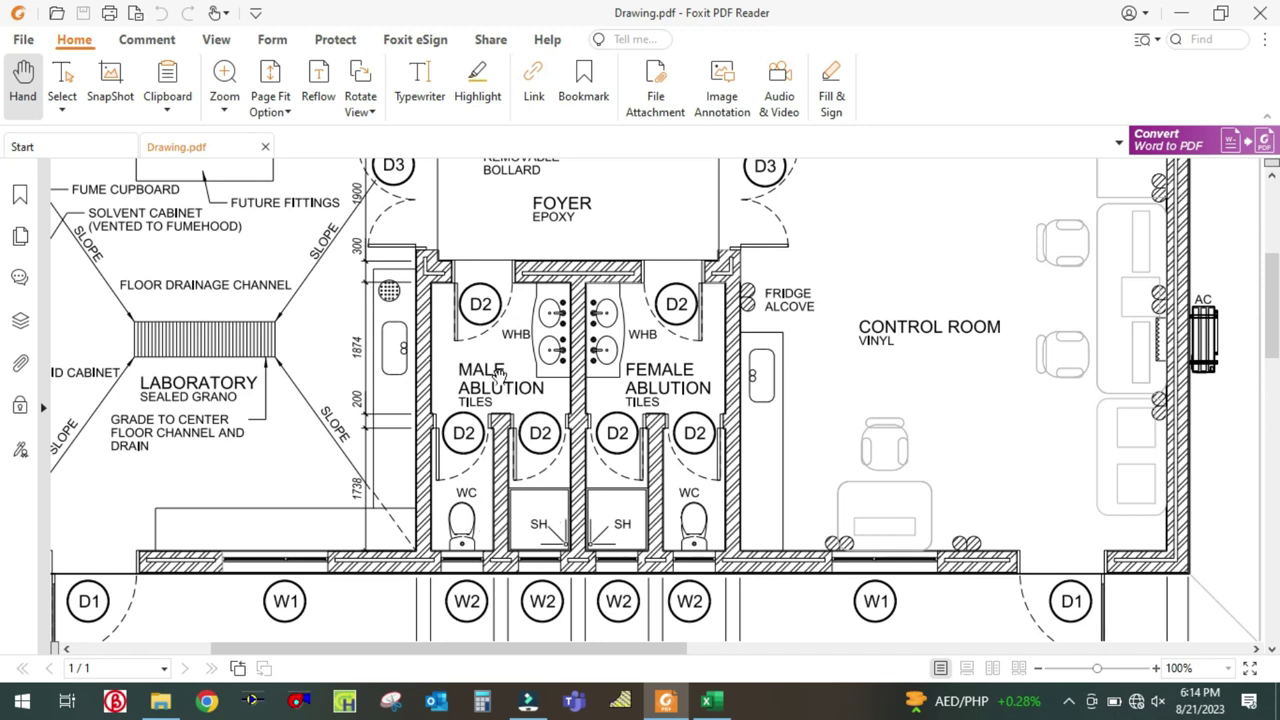
pyautogui.scroll(-2, 672, 385)
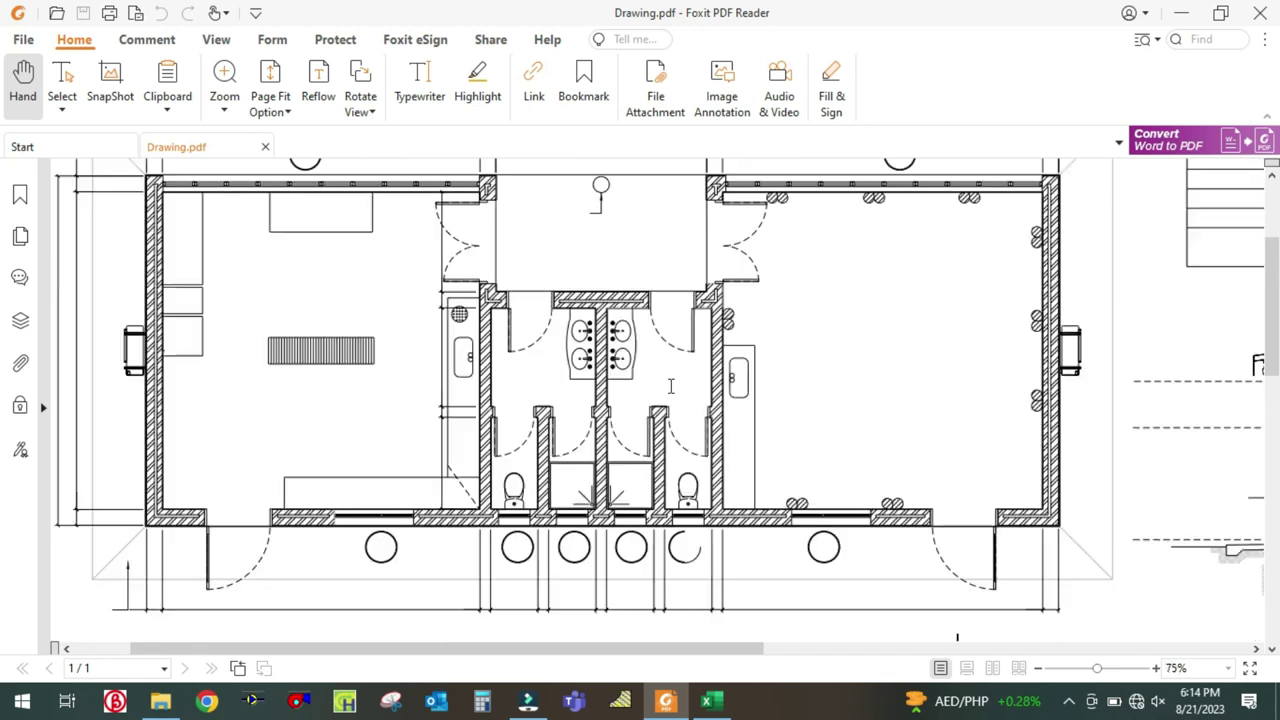
pyautogui.scroll(3, 640, 390)
pyautogui.scroll(-2, 550, 404)
pyautogui.moveTo(577, 523)
pyautogui.mouseDown()
pyautogui.moveTo(573, 445)
pyautogui.moveTo(584, 532)
pyautogui.mouseUp()
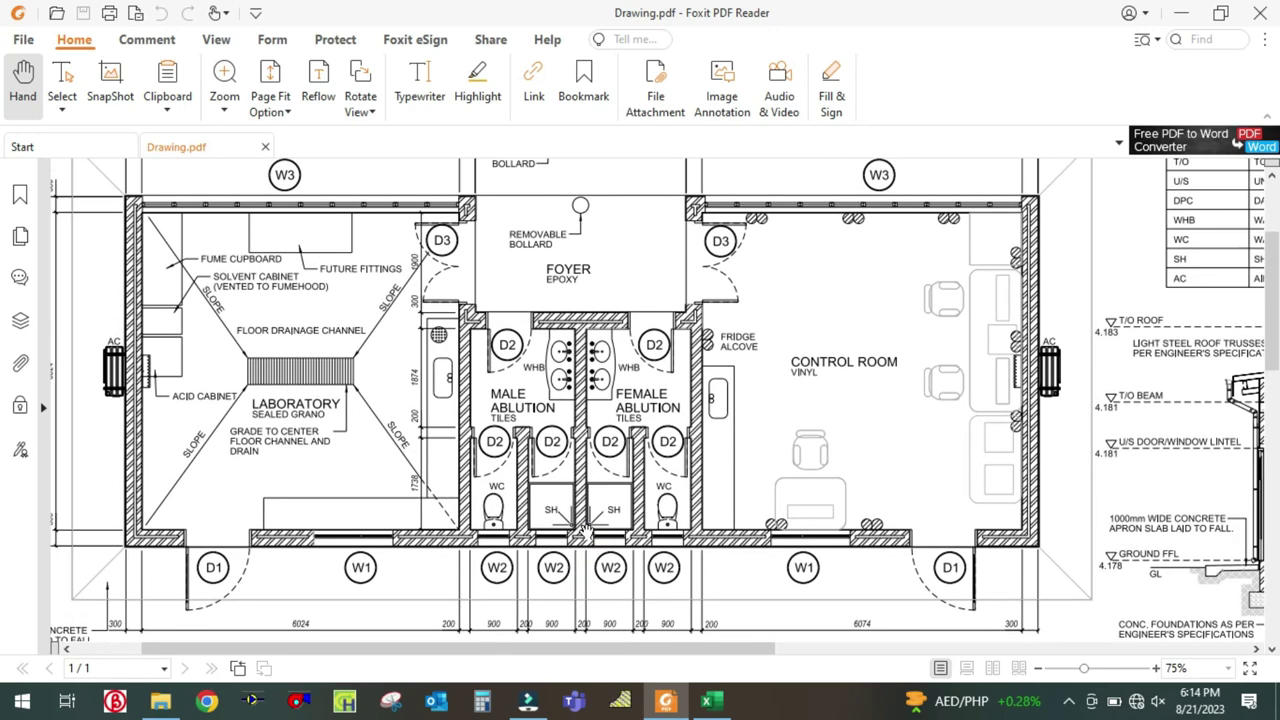
pyautogui.scroll(2, 584, 530)
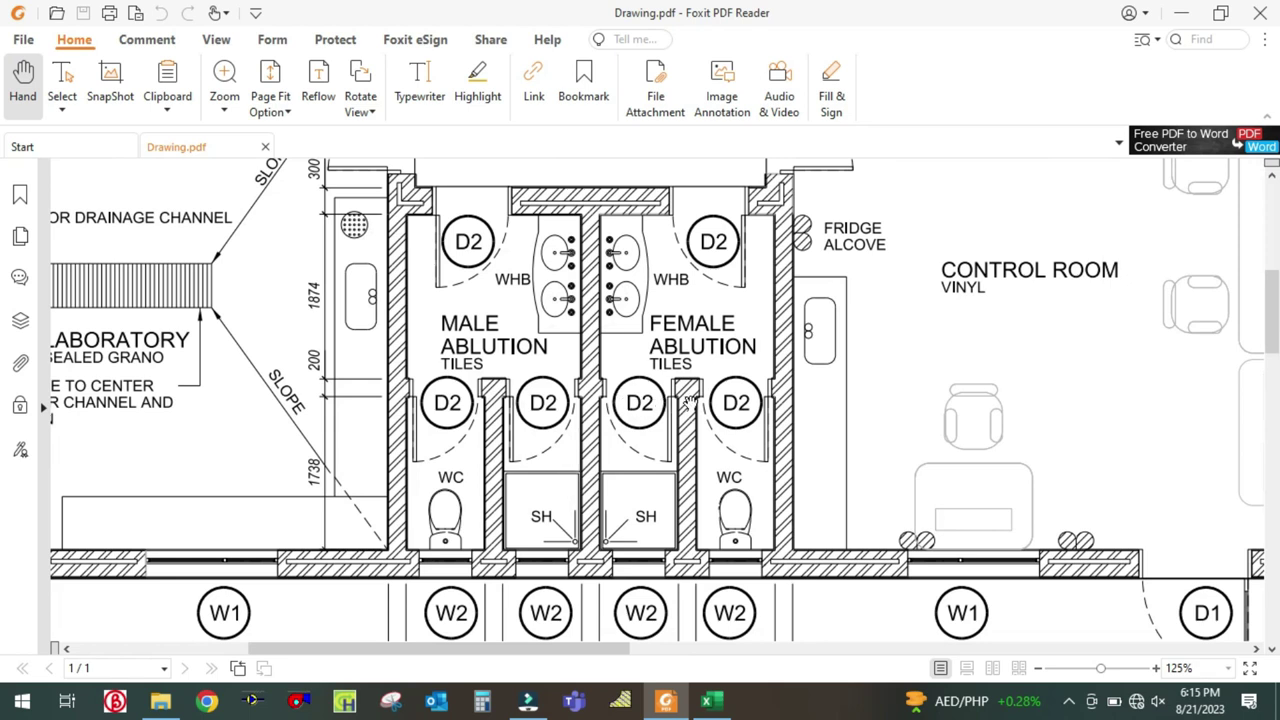
pyautogui.click(712, 700)
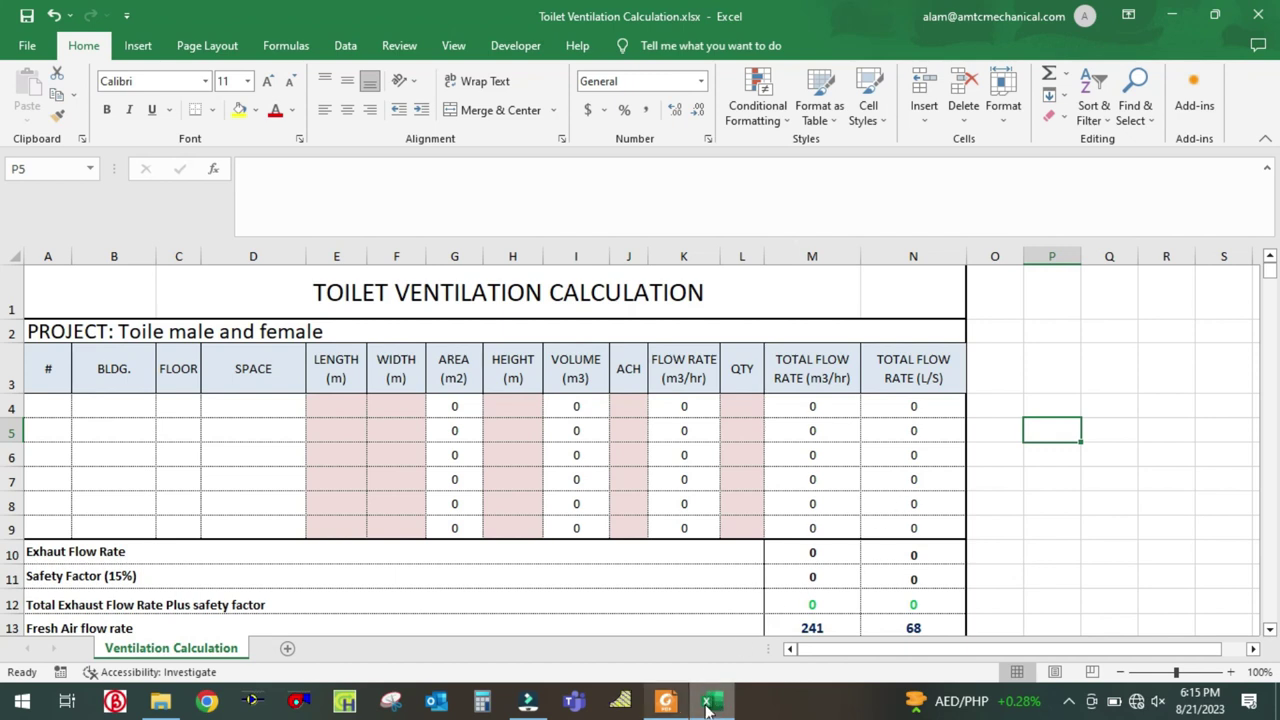
pyautogui.click(709, 702)
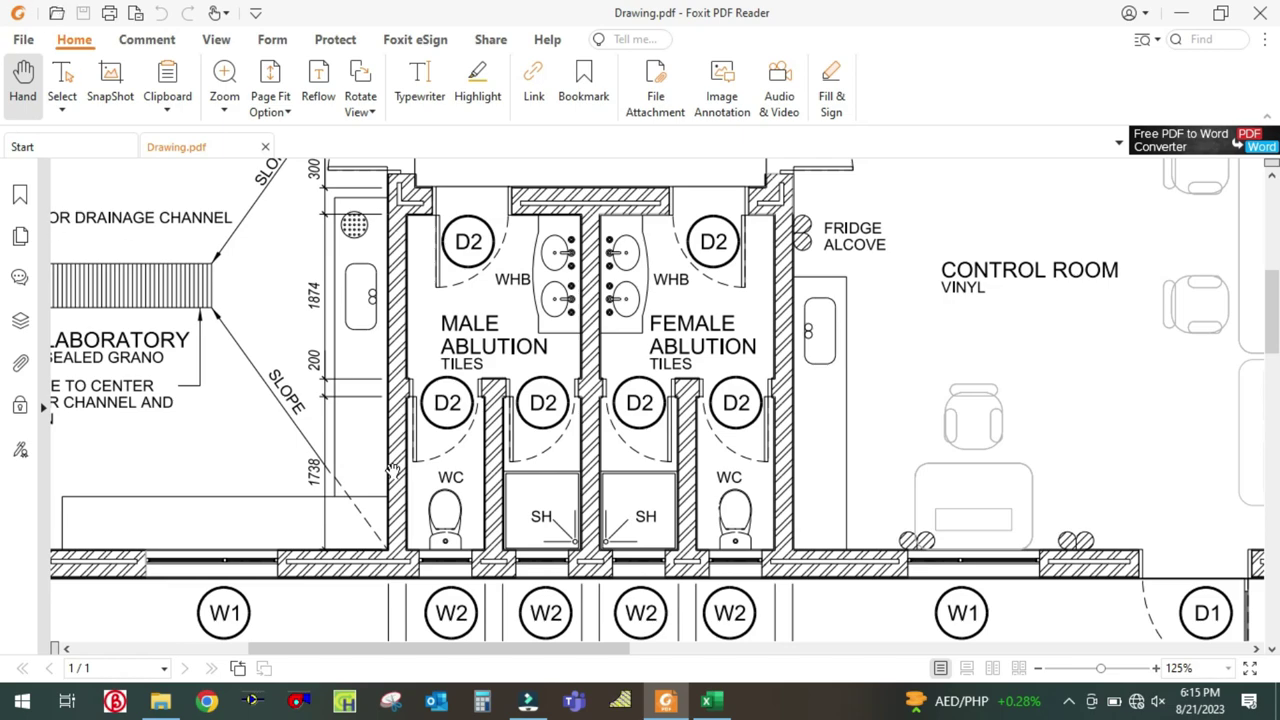
# Step: Switch to the Excel workbook and number the calculation table's rows from 1 to 6 in A4:A9
pyautogui.click(708, 701)
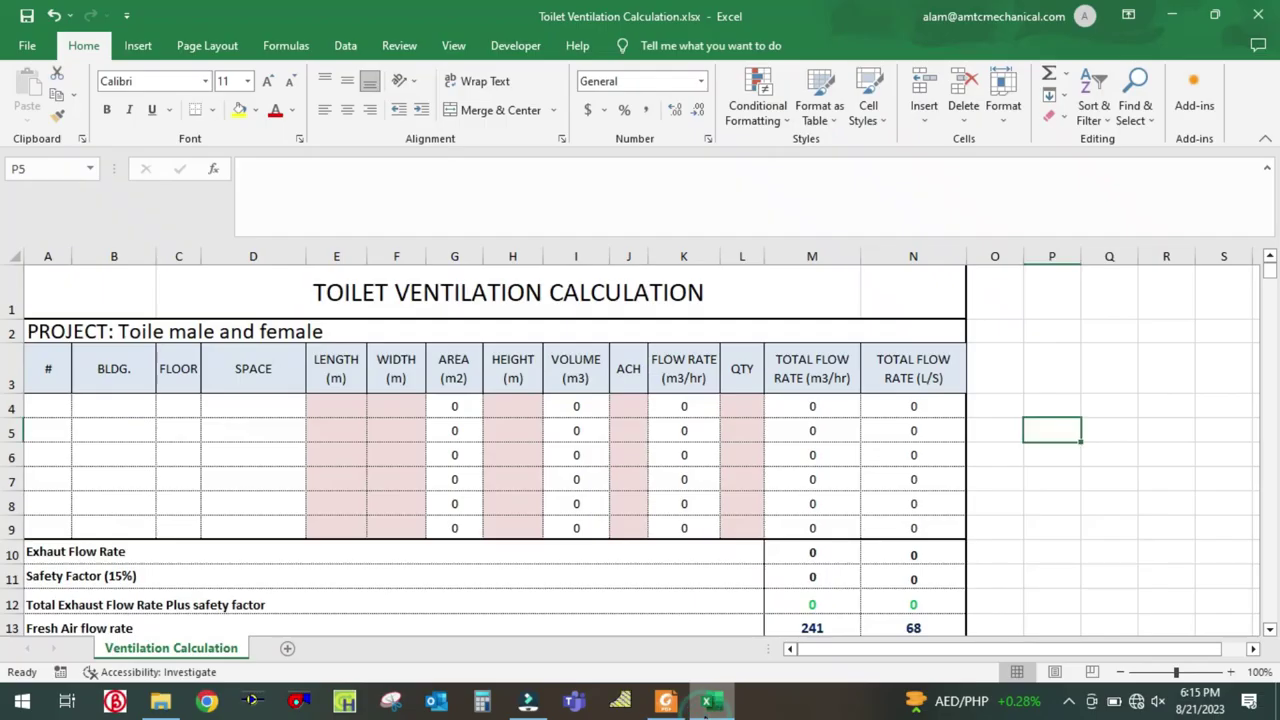
pyautogui.click(48, 400)
pyautogui.write('1')
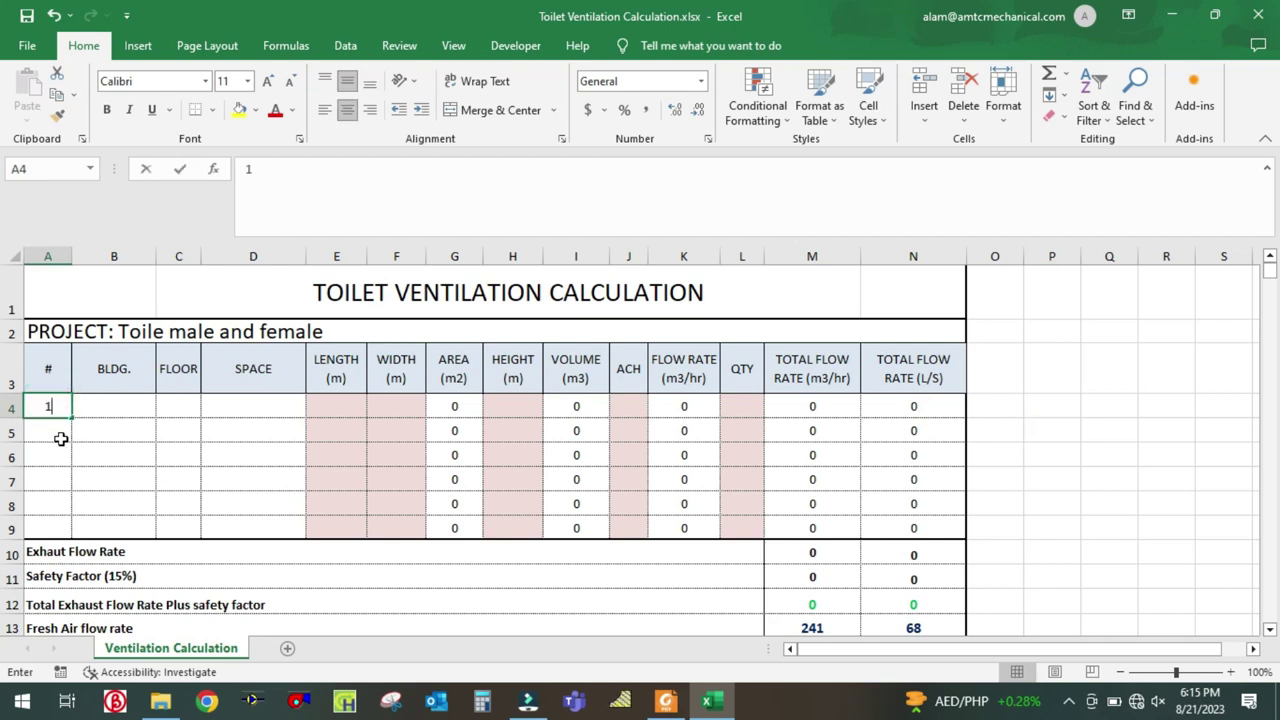
pyautogui.press('Return')
pyautogui.write('2')
pyautogui.press('Return')
pyautogui.write('3')
pyautogui.press('Return')
pyautogui.write('4')
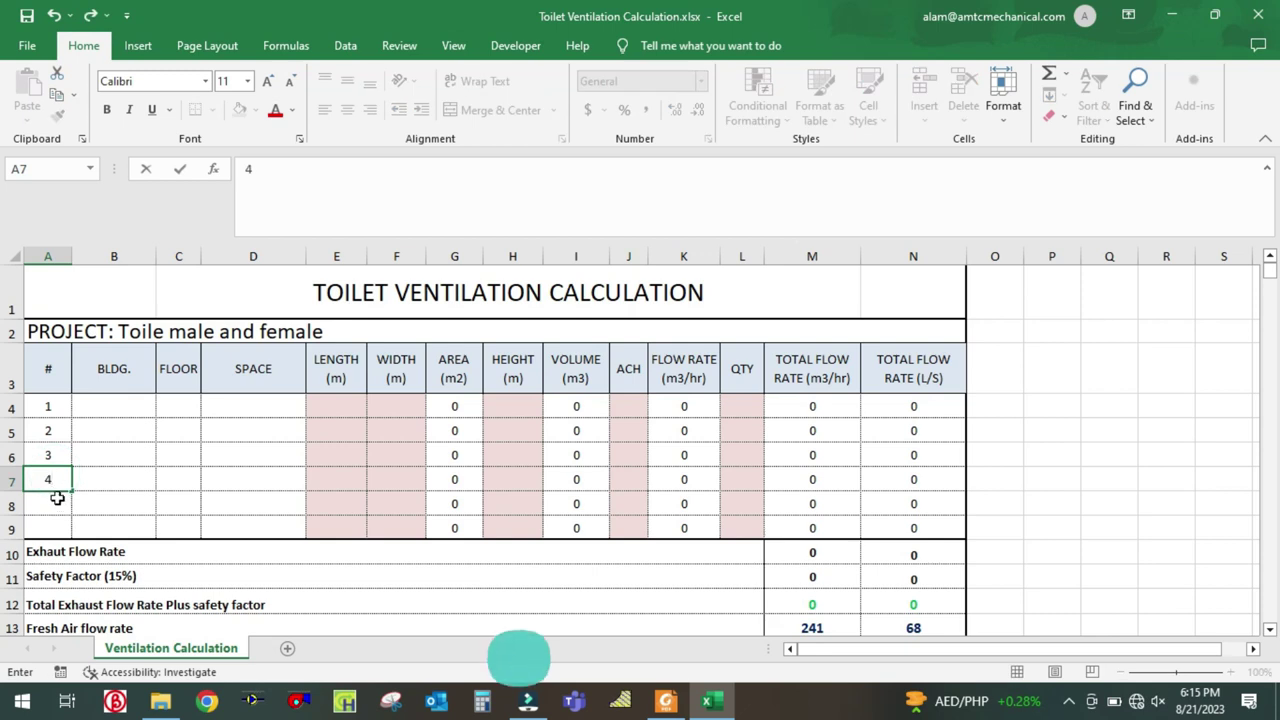
pyautogui.click(57, 497)
pyautogui.write('5')
pyautogui.click(53, 526)
pyautogui.write('6')
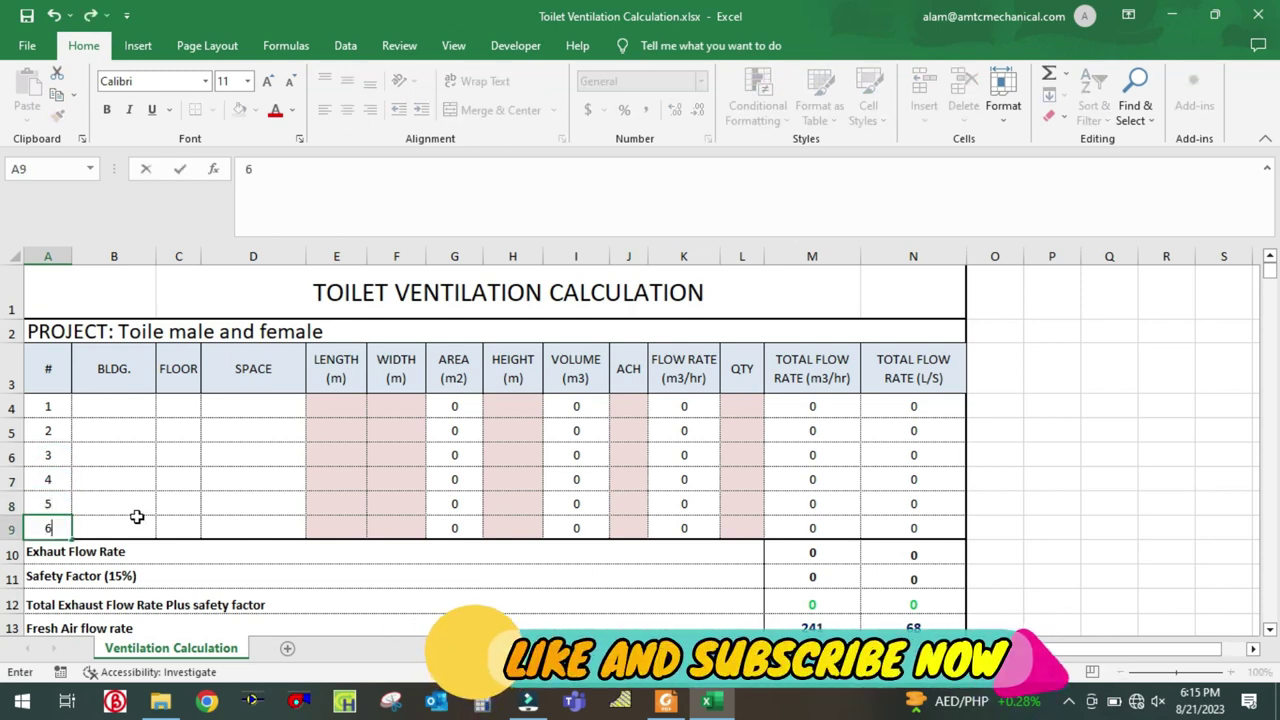
pyautogui.click(135, 520)
# Step: Consult the floor plan in Foxit PDF Reader and enter "Lab building" as the building for item 1 in Excel
pyautogui.click(117, 407)
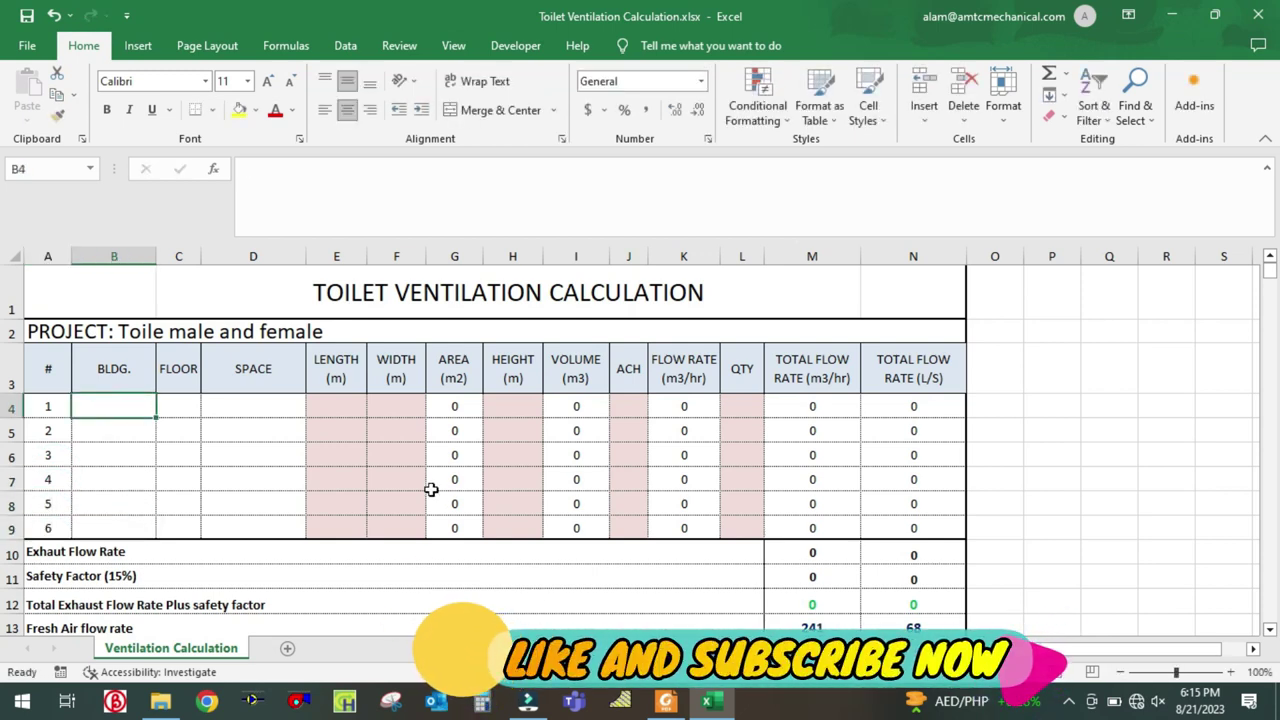
pyautogui.click(678, 704)
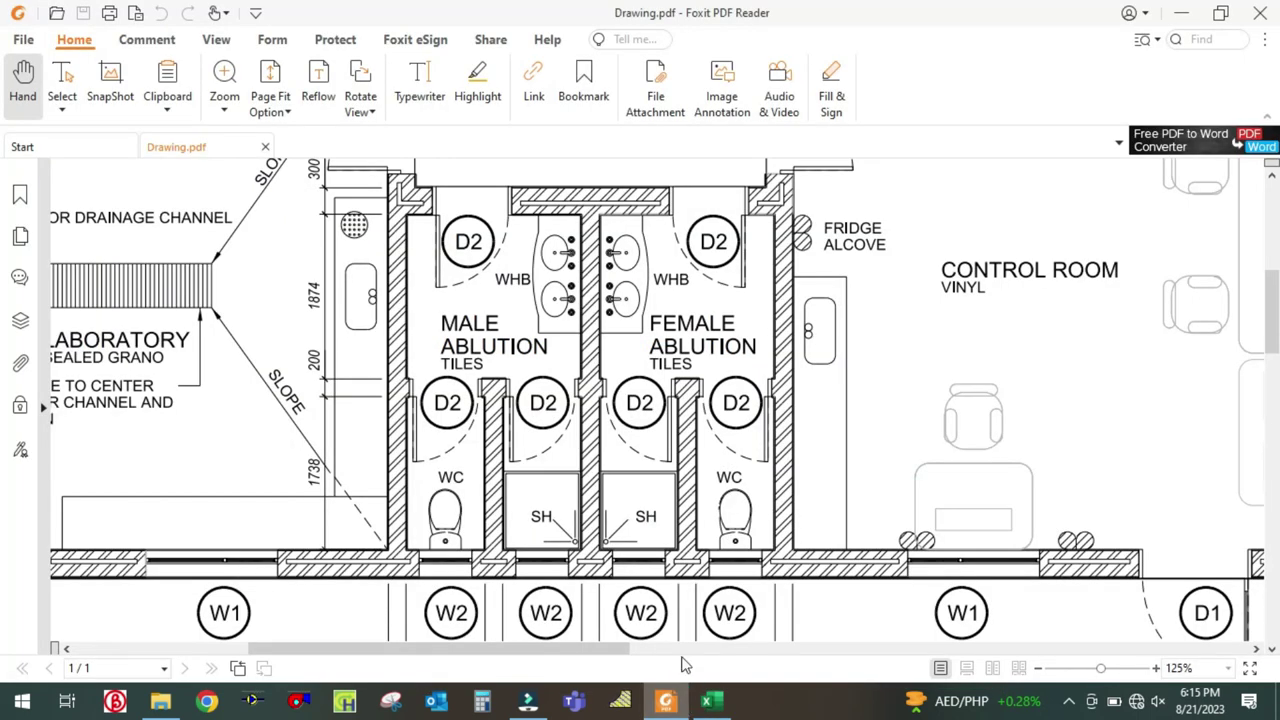
pyautogui.click(710, 701)
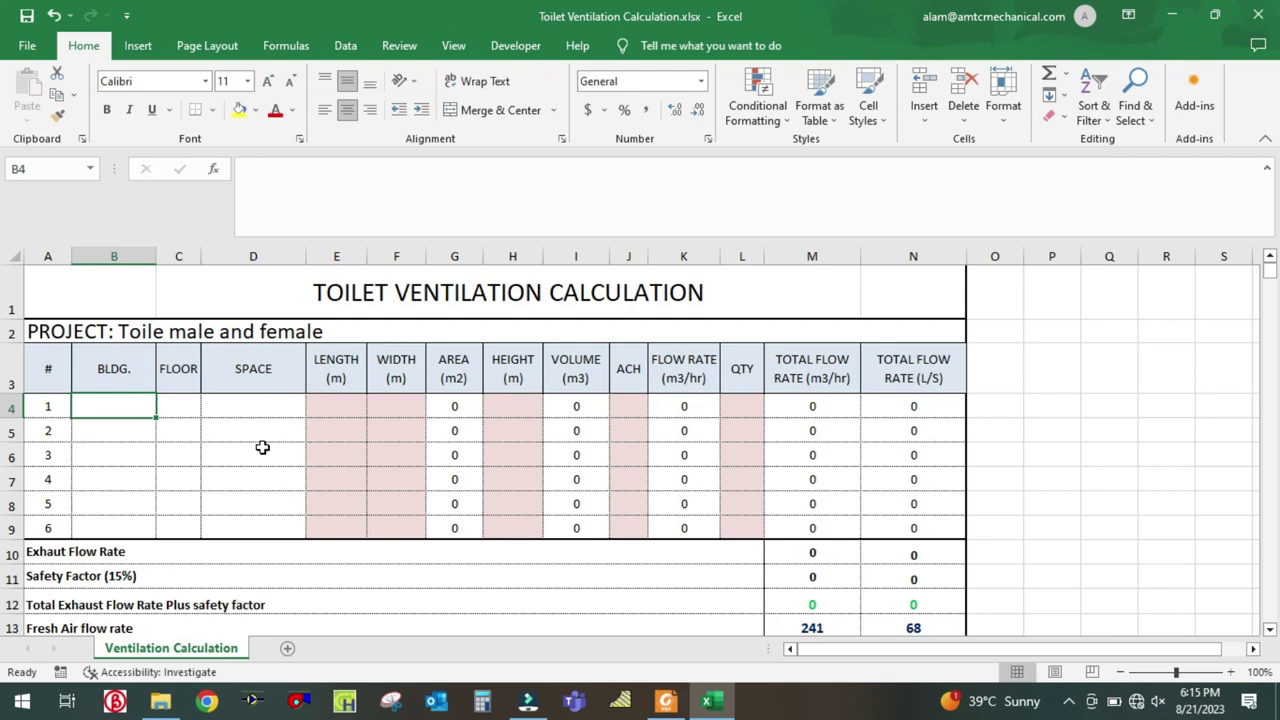
pyautogui.write('Lab buildig')
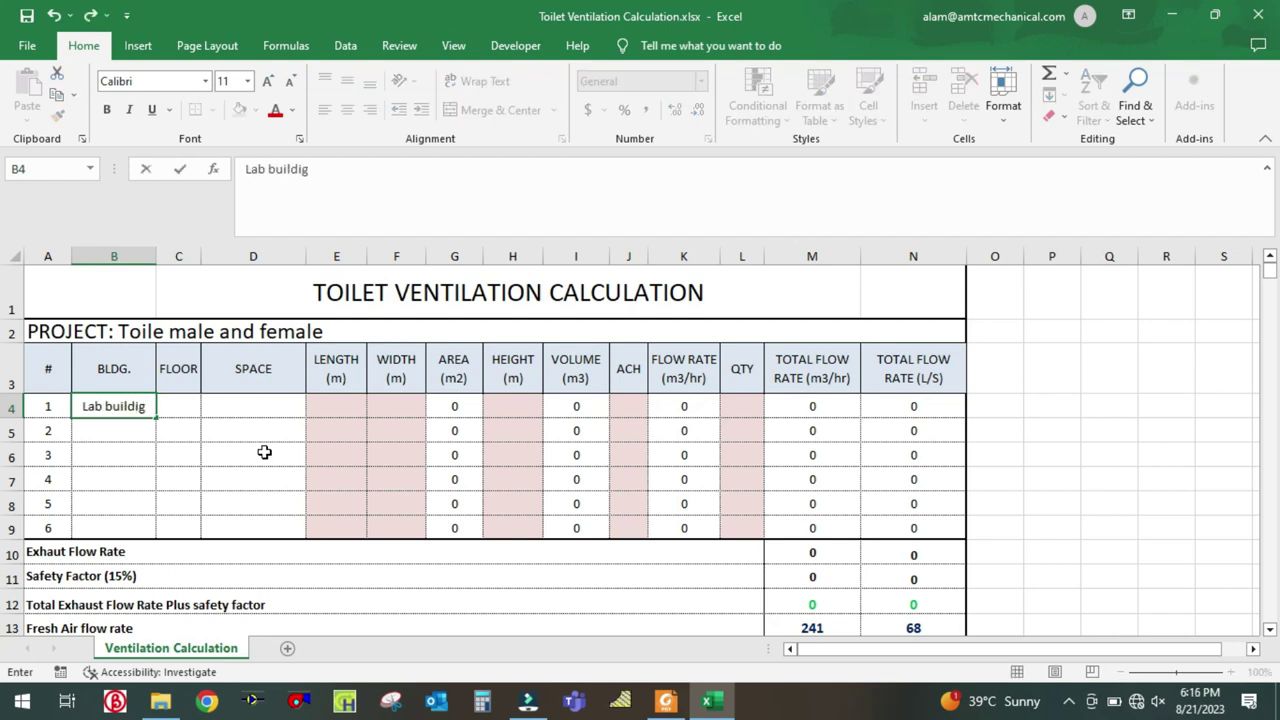
pyautogui.press('BackSpace')
pyautogui.write('ng')
pyautogui.click(264, 452)
# Step: Copy the building name from item 1 and paste it as values into items 2 to 6
pyautogui.click(110, 406)
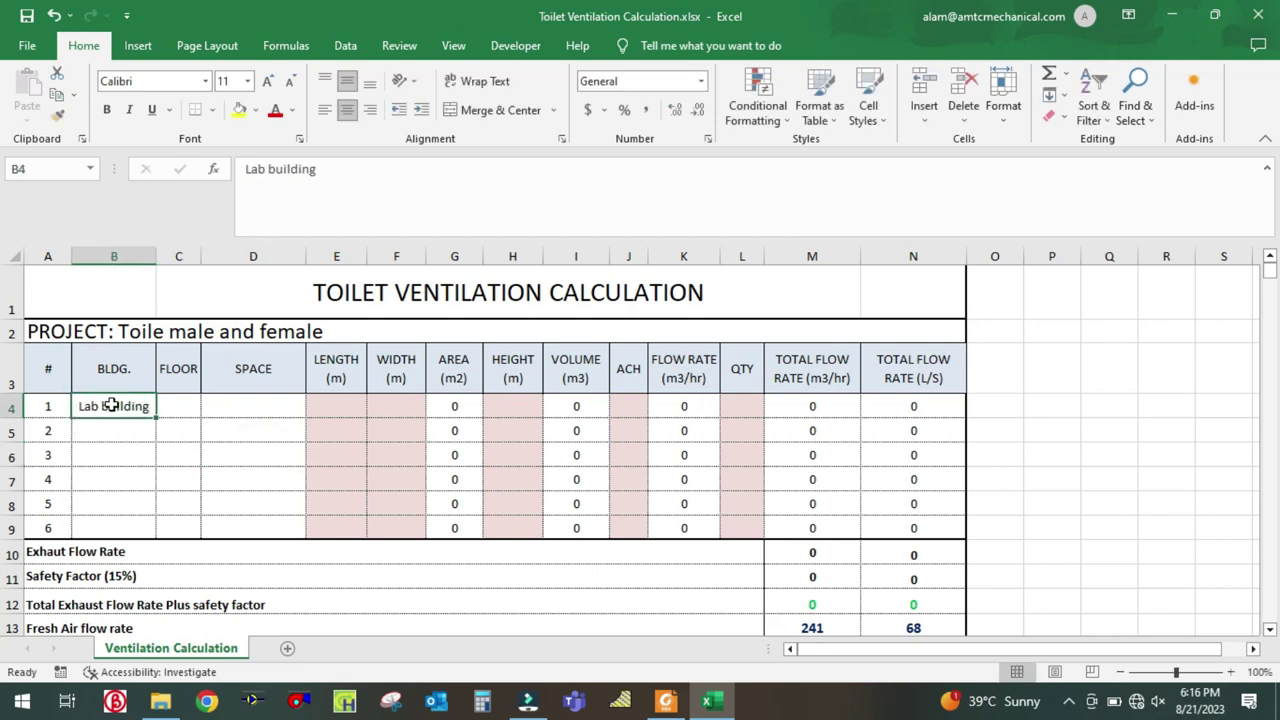
pyautogui.hotkey('ctrl', 'c')
pyautogui.moveTo(111, 428); pyautogui.dragTo(115, 528)
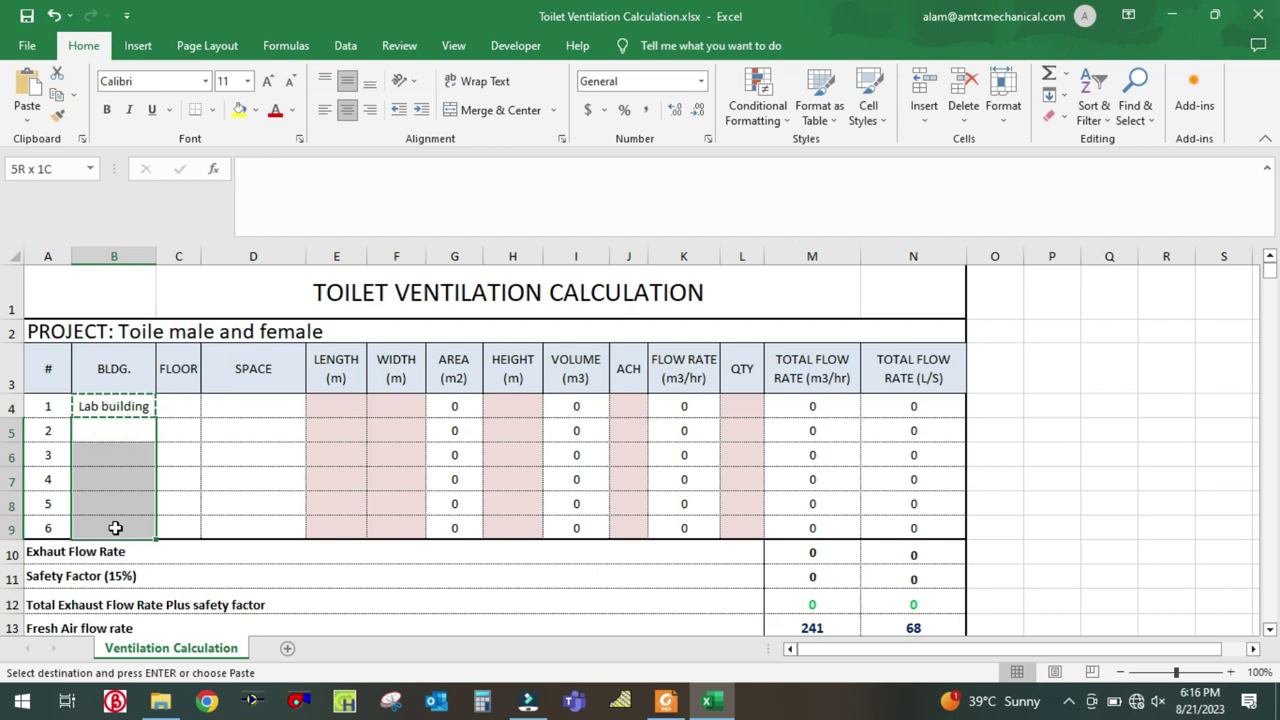
pyautogui.rightClick(115, 528)
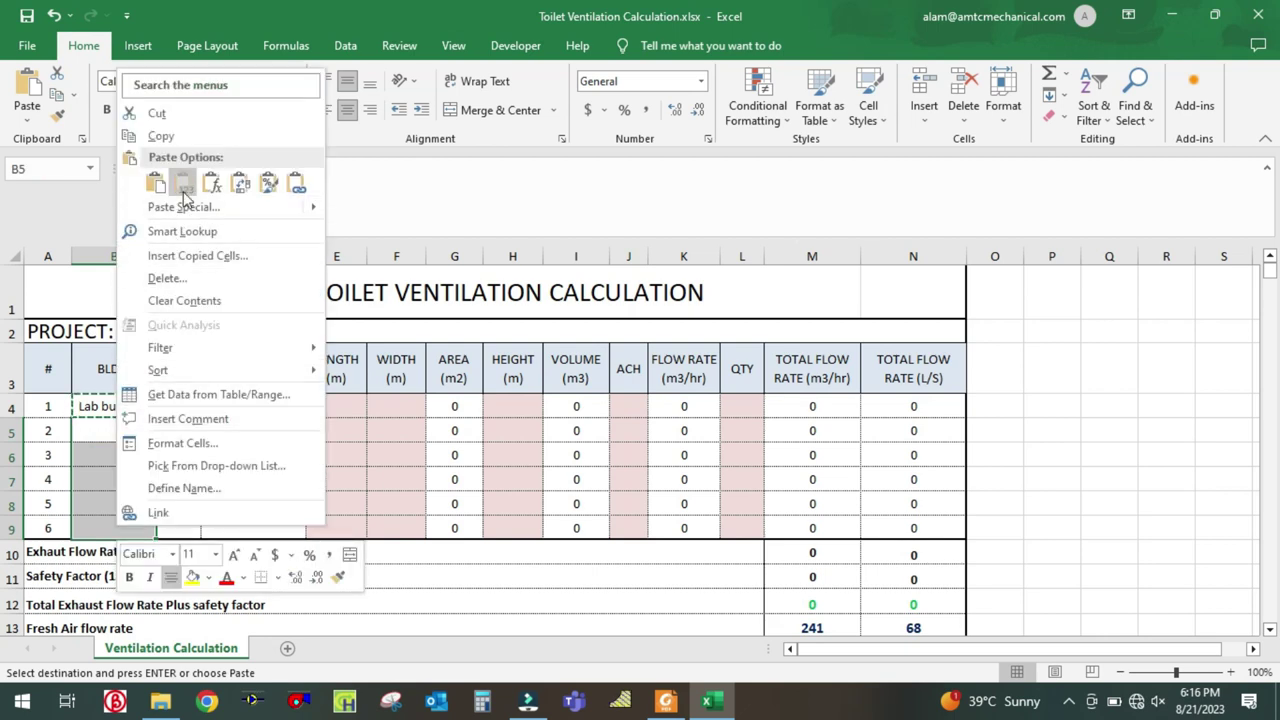
pyautogui.click(183, 184)
# Step: Enter GF as the floor for all six items in C4:C9
pyautogui.click(184, 407)
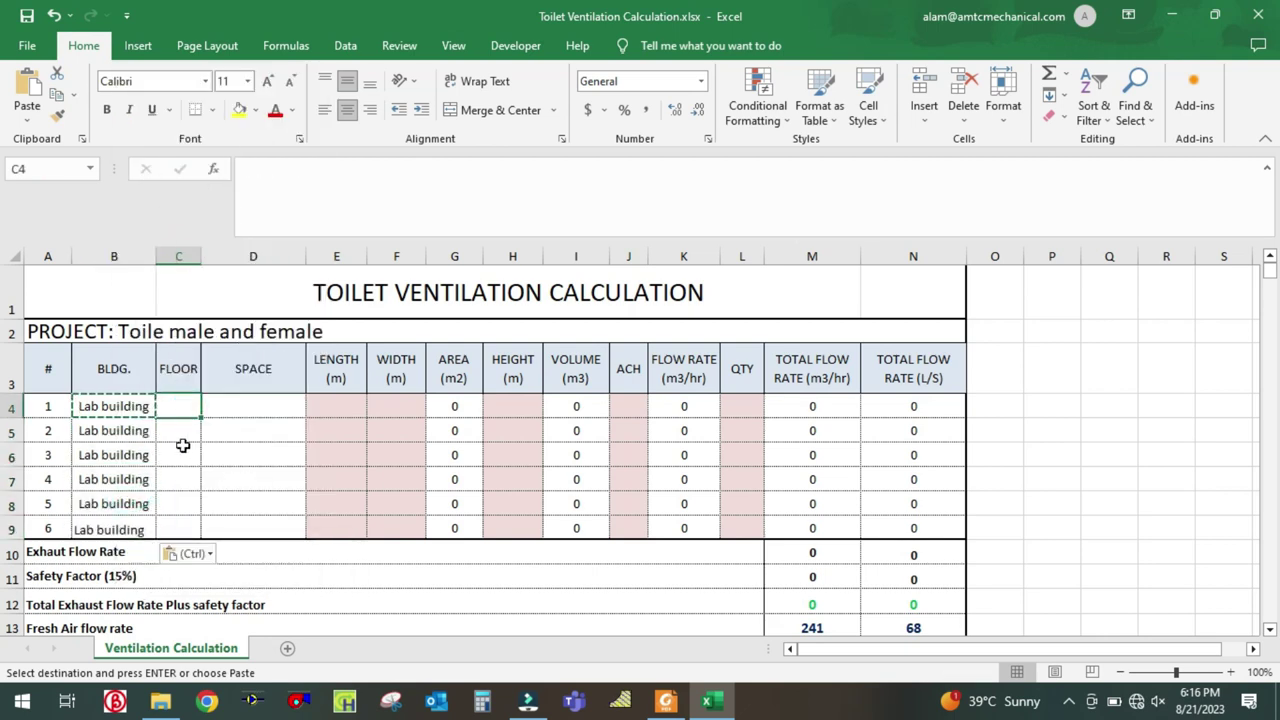
pyautogui.write('GF')
pyautogui.click(175, 428)
pyautogui.write('GF')
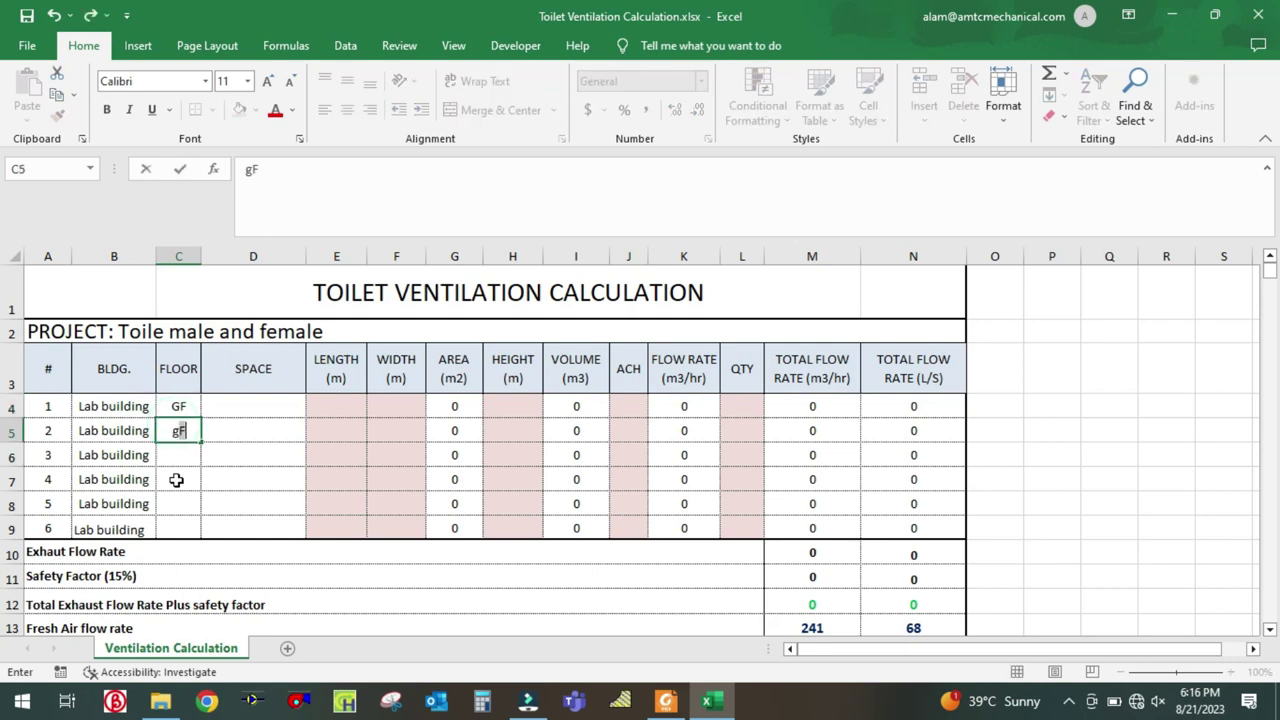
pyautogui.click(176, 478)
pyautogui.moveTo(180, 428); pyautogui.dragTo(186, 500)
pyautogui.hotkey('ctrl', 'd')
pyautogui.click(185, 523)
pyautogui.hotkey('ctrl', 'd')
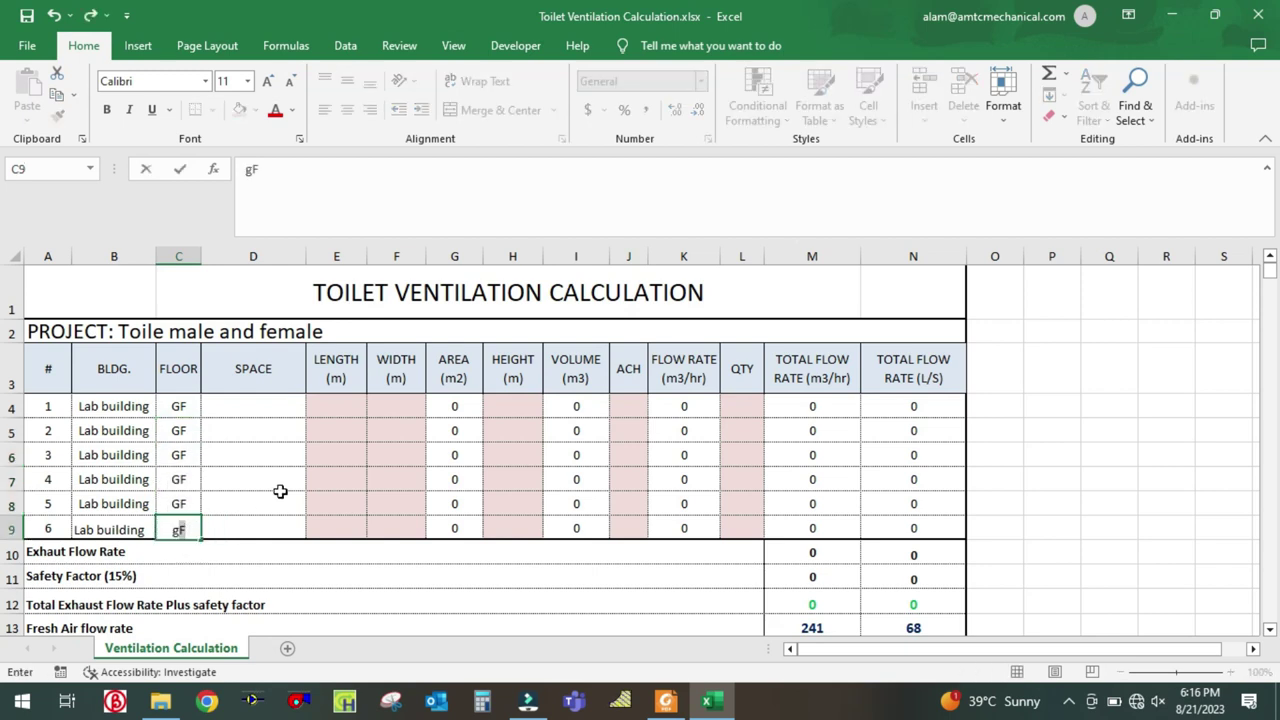
pyautogui.click(279, 491)
# Step: Check the room names on the floor plan in Foxit PDF Reader and enter "Male Ablution" as item 1's space in Excel
pyautogui.click(264, 405)
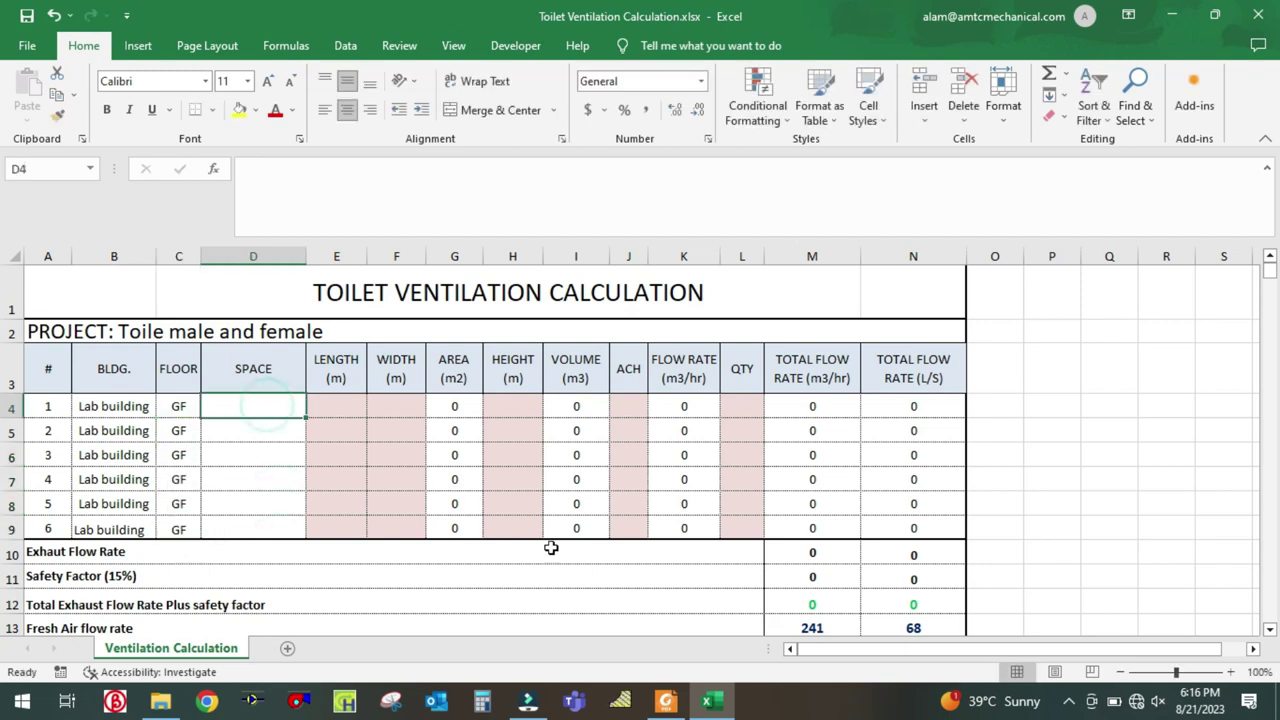
pyautogui.click(667, 704)
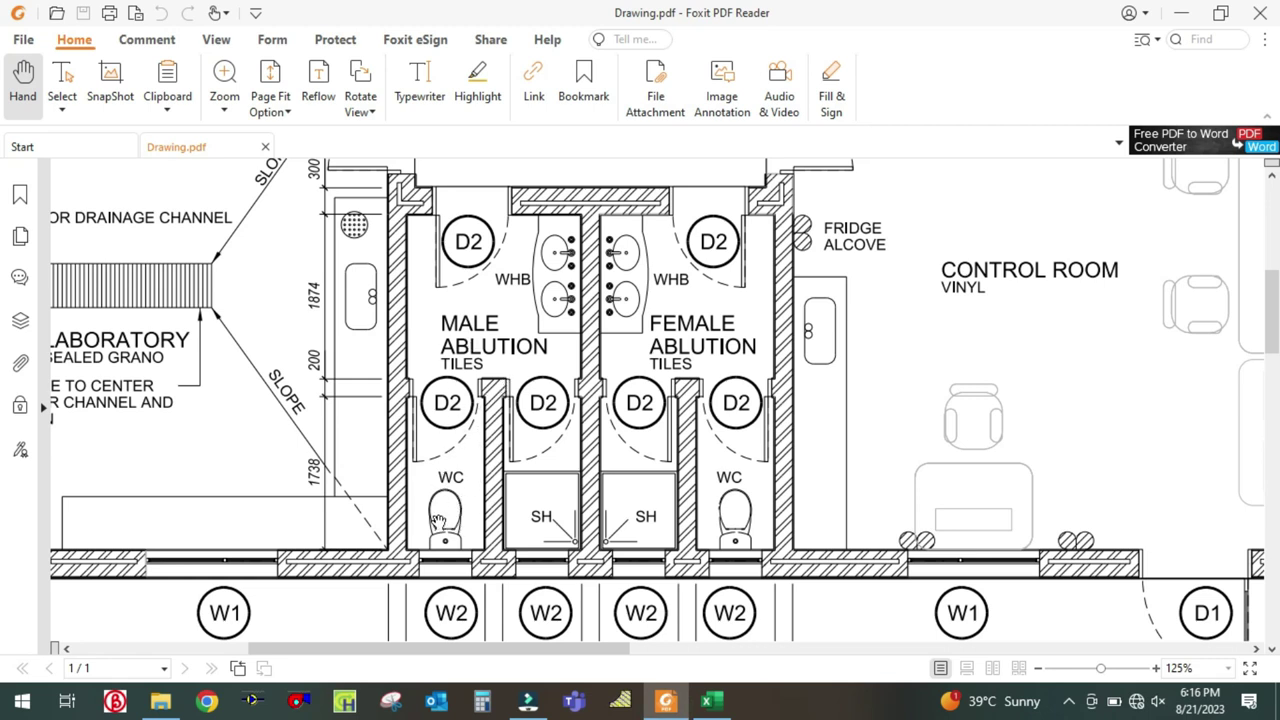
pyautogui.click(711, 701)
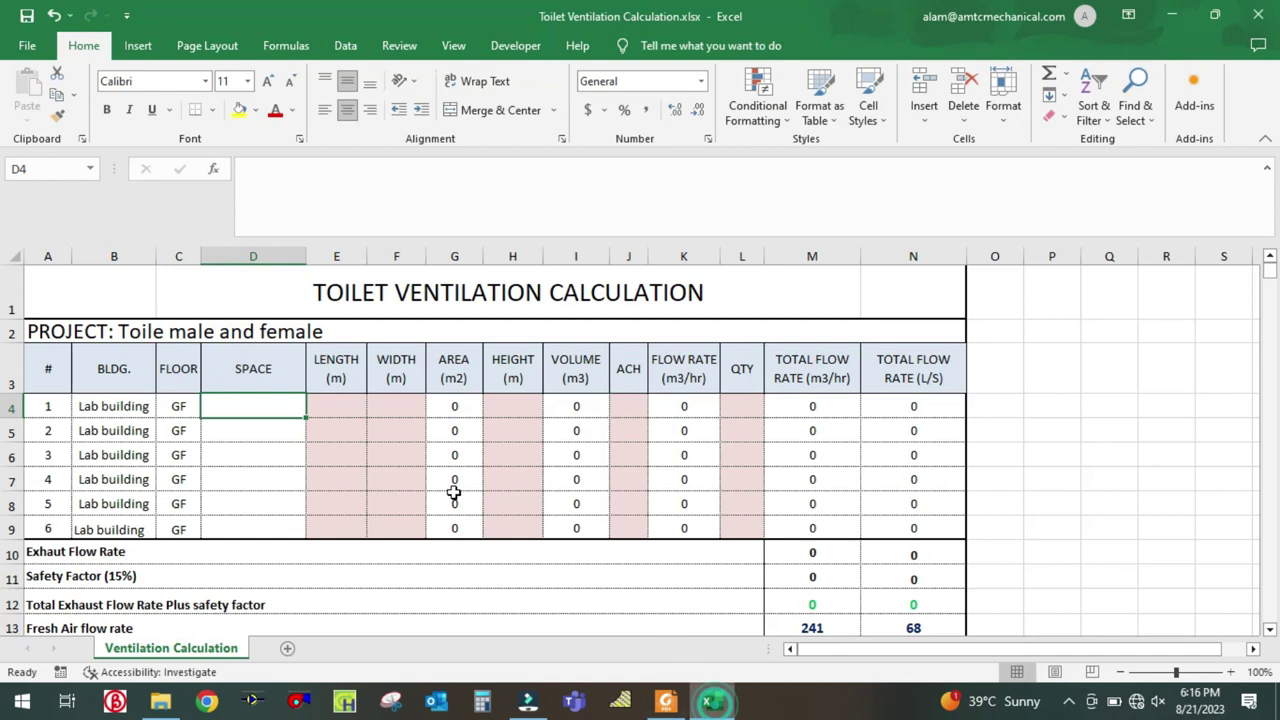
pyautogui.write('Male Ablution')
pyautogui.click(264, 470)
# Step: Enter "Male WC" as the space for item 2 and "Male SH" for item 3
pyautogui.click(257, 430)
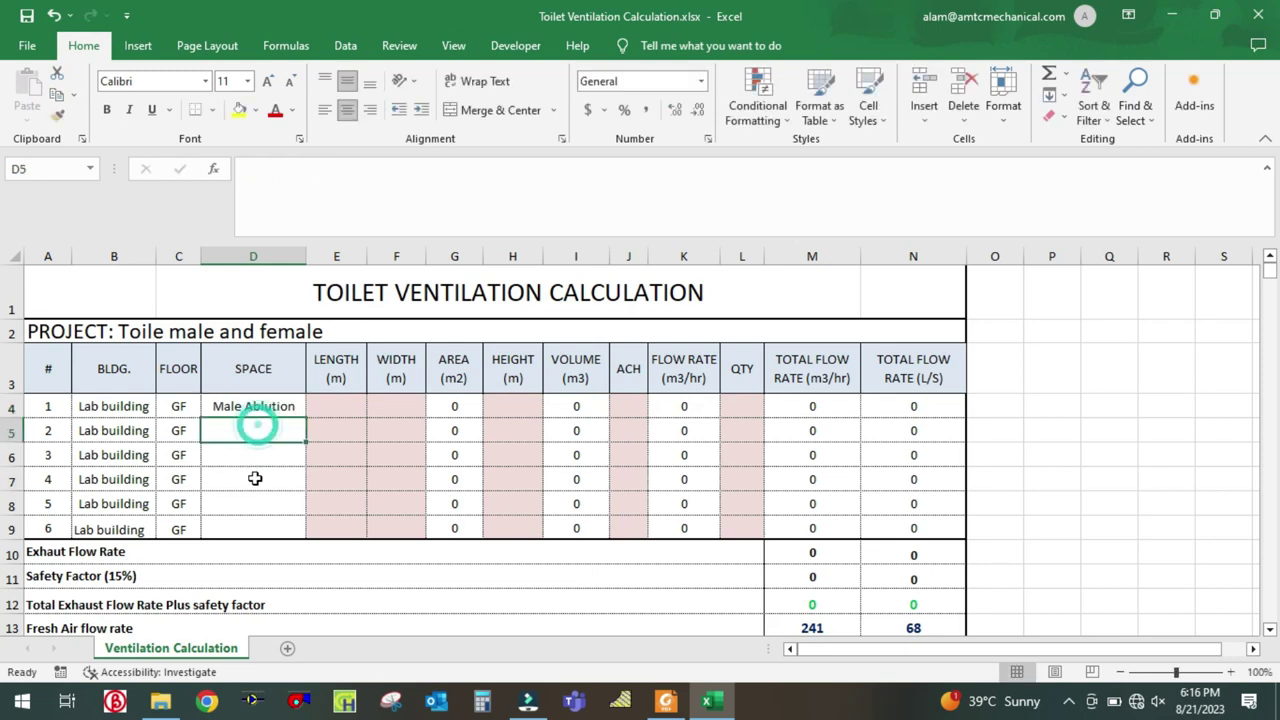
pyautogui.write('Male')
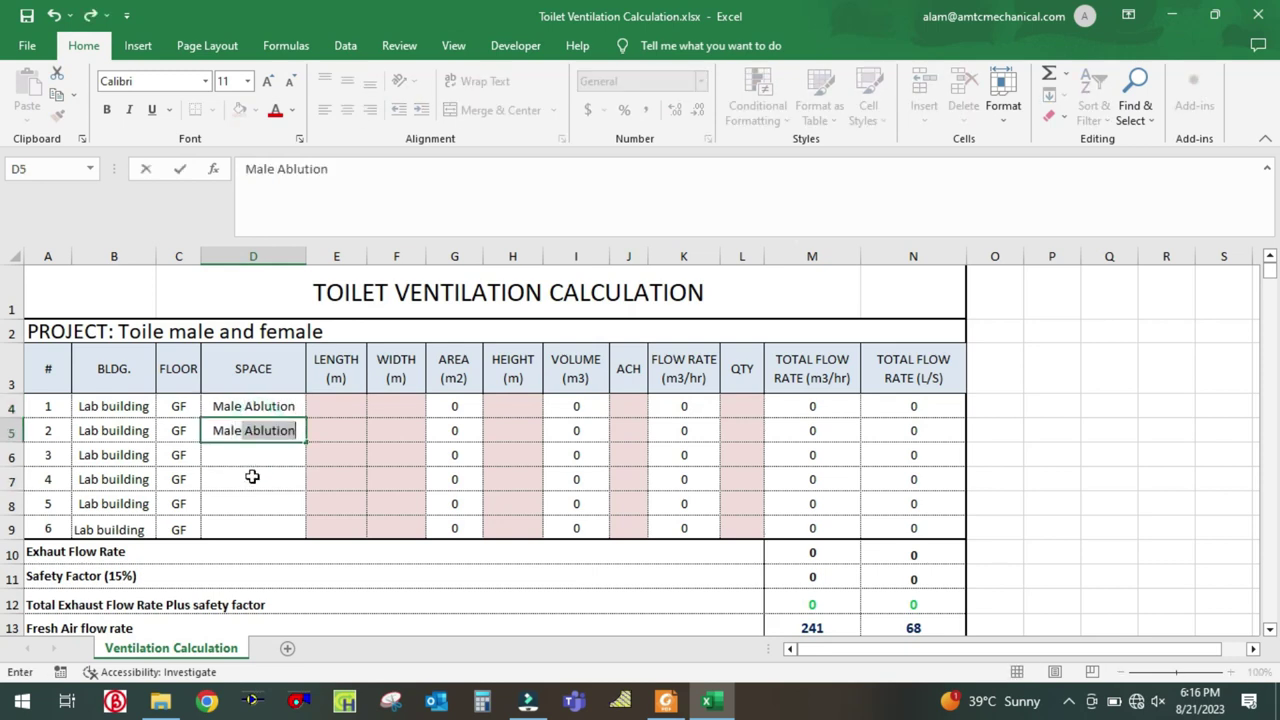
pyautogui.write(' WC')
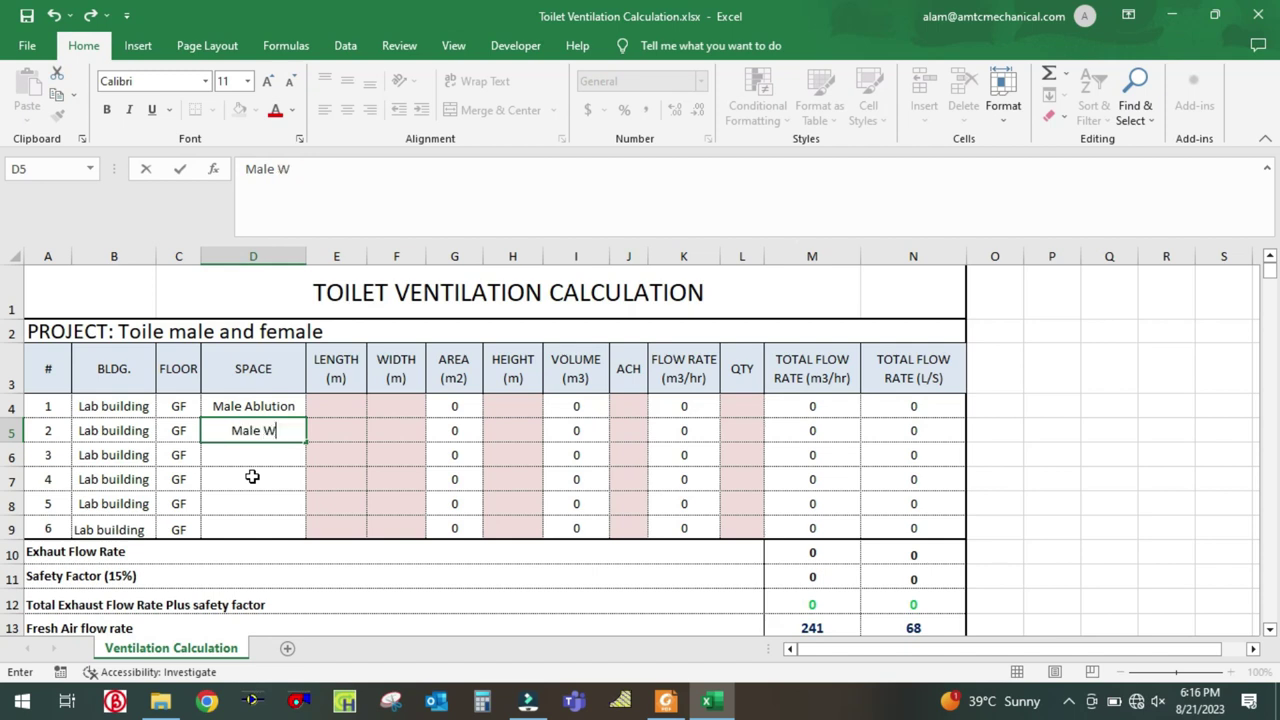
pyautogui.click(260, 452)
pyautogui.write('MaleSh')
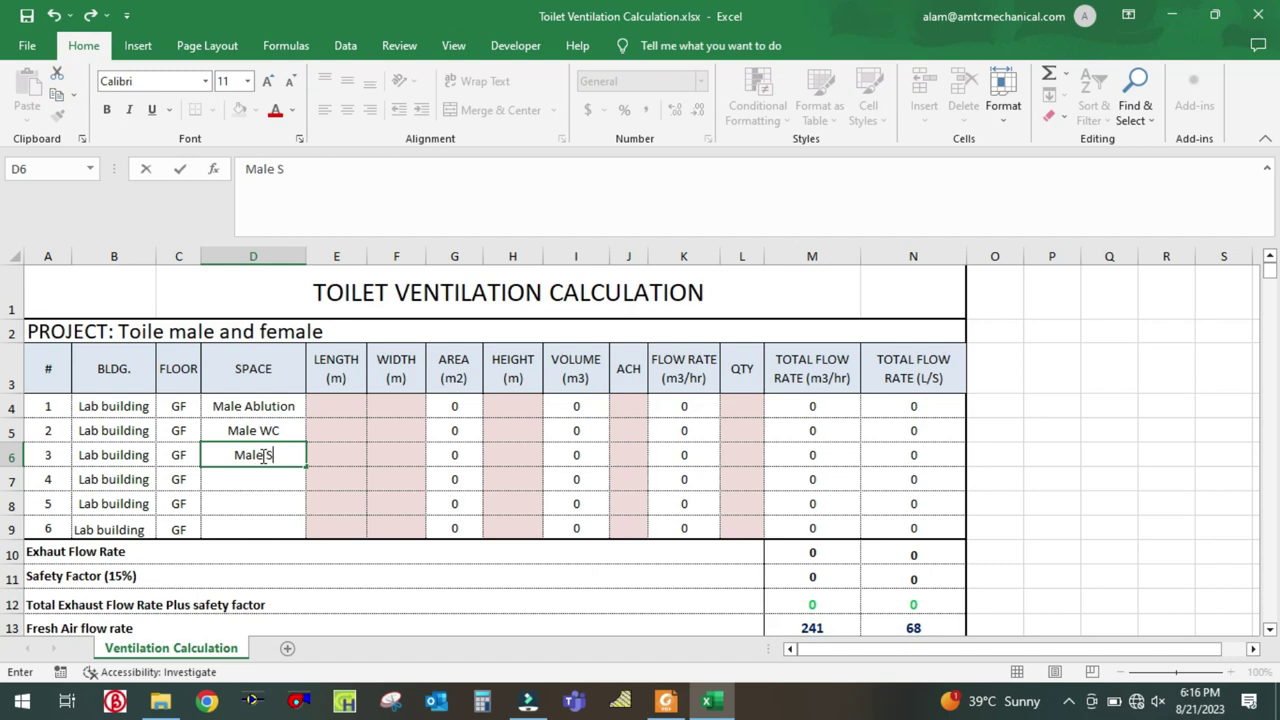
pyautogui.press('BackSpace')
pyautogui.press('BackSpace')
pyautogui.write('SH')
pyautogui.click(257, 477)
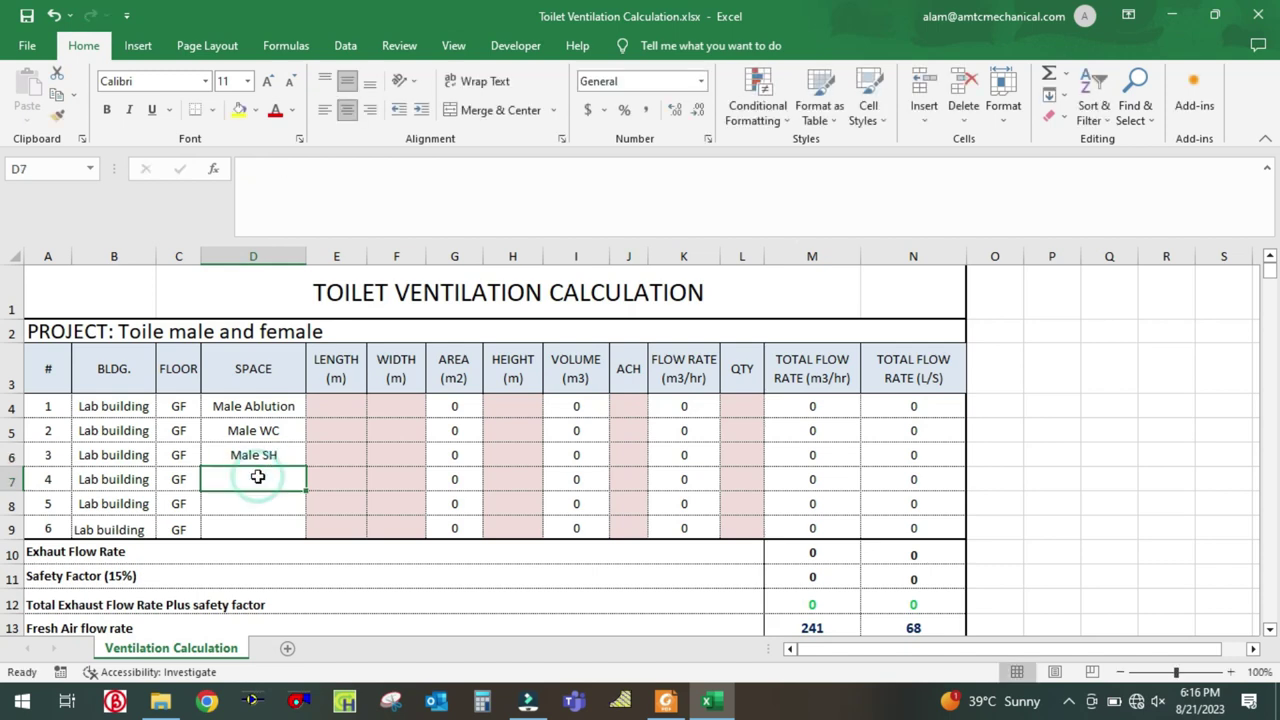
# Step: Enter "Female Ablution" as the space for item 4
pyautogui.write('Femae')
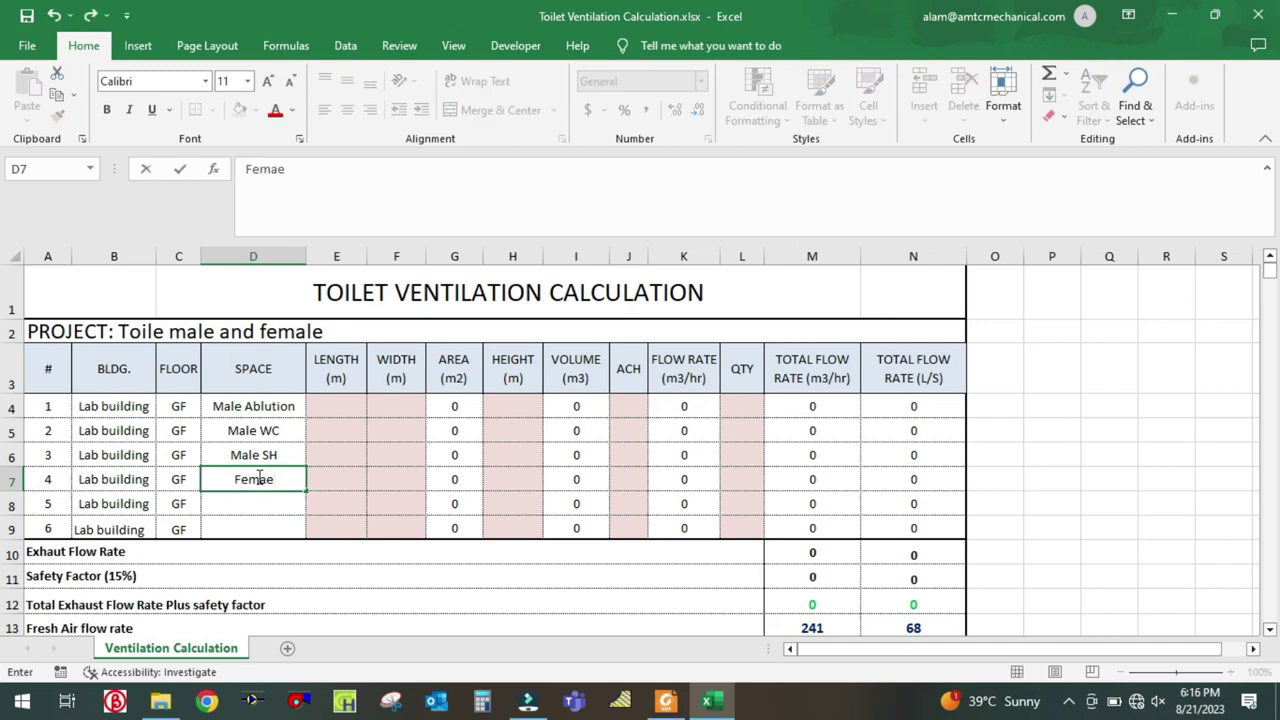
pyautogui.press('BackSpace')
pyautogui.write('le Ablution')
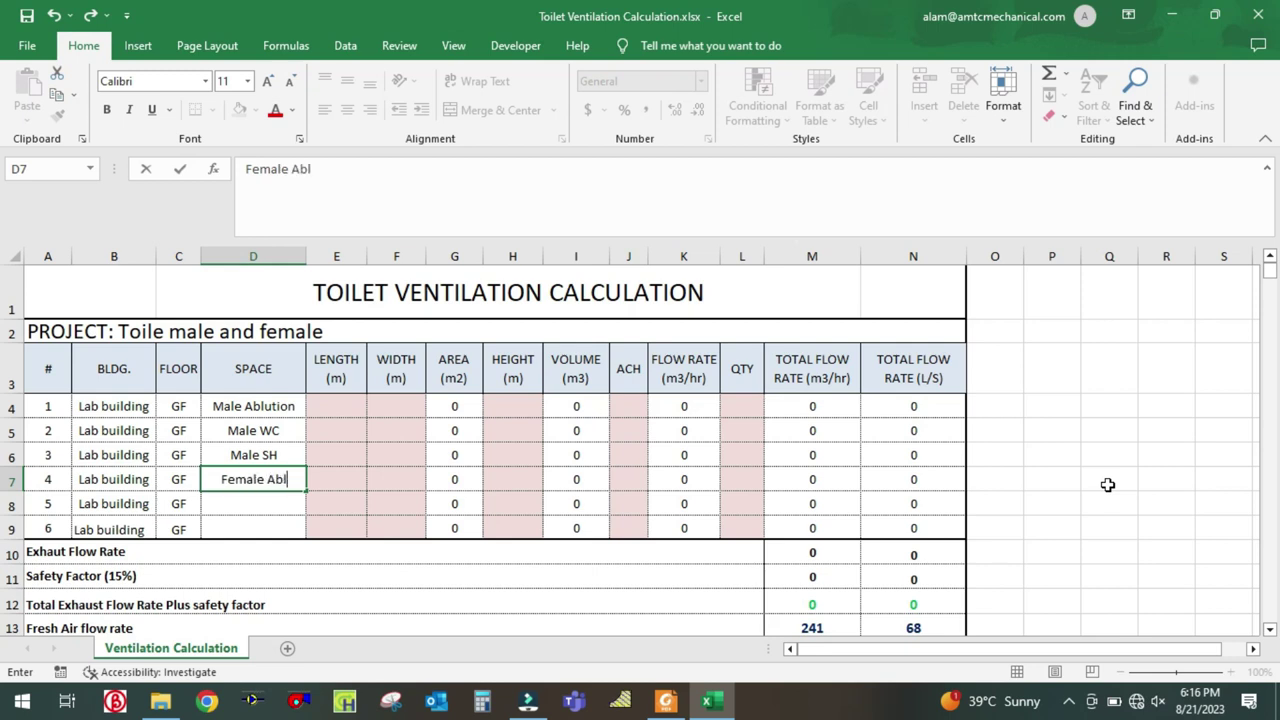
pyautogui.click(1108, 485)
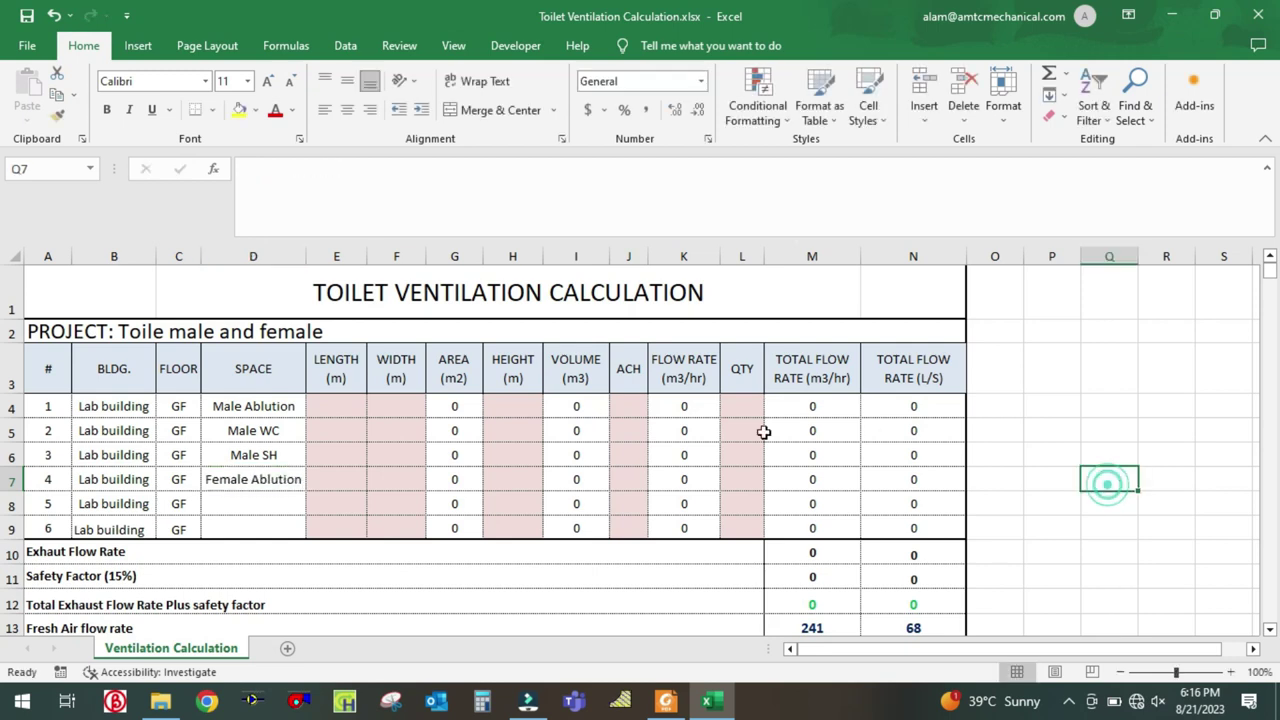
# Step: Enter "Female WC" as the space for item 5 and "Female SH" for item 6
pyautogui.click(228, 505)
pyautogui.write('F')
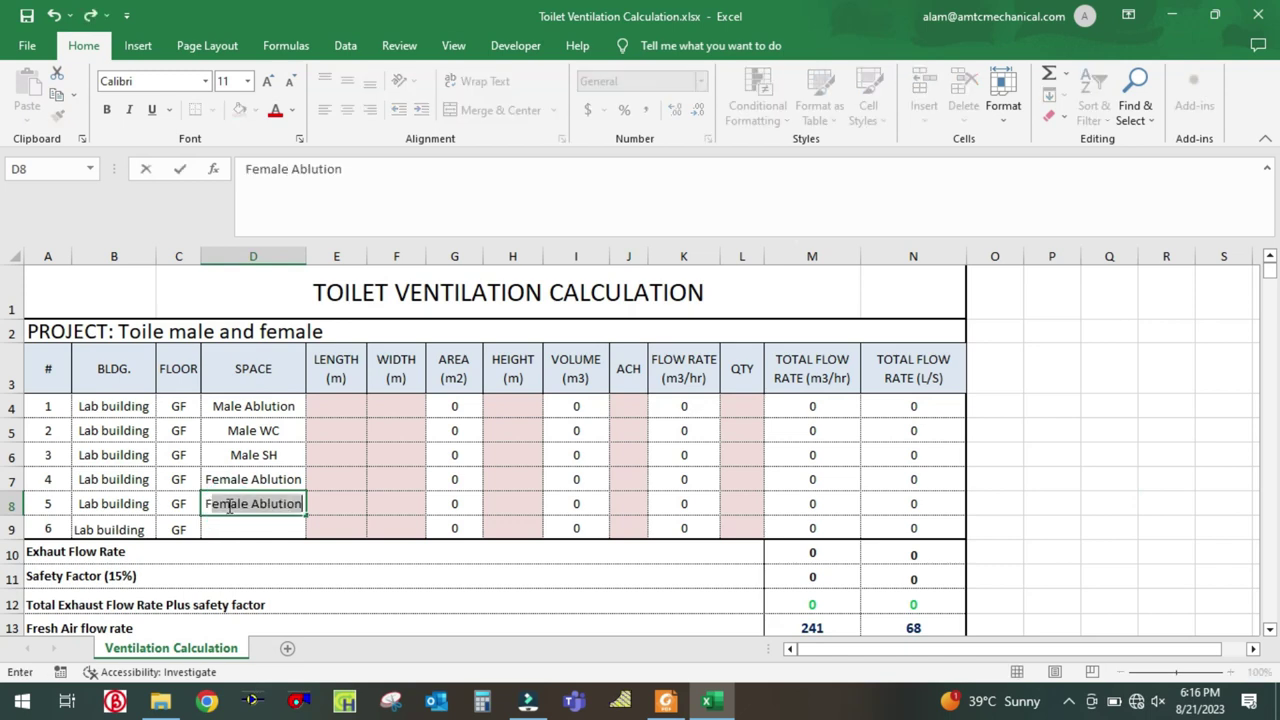
pyautogui.write('emale WC')
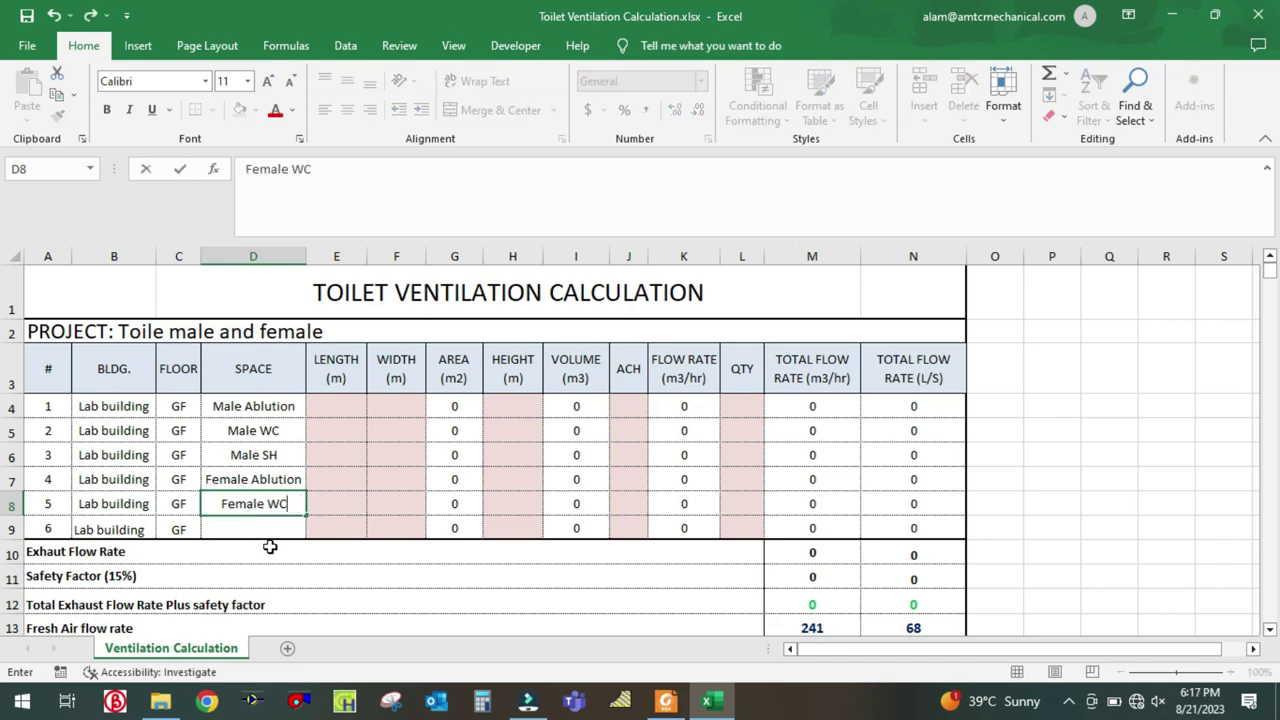
pyautogui.click(270, 528)
pyautogui.write('F')
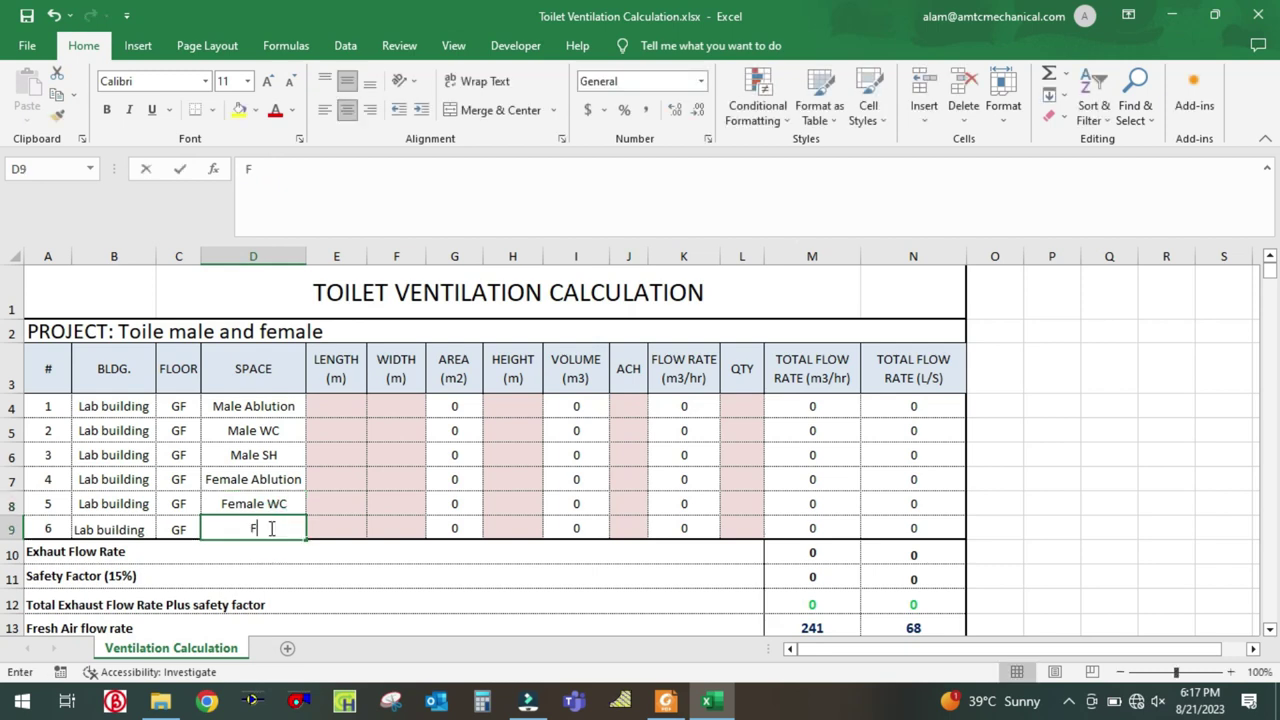
pyautogui.write('emale SH')
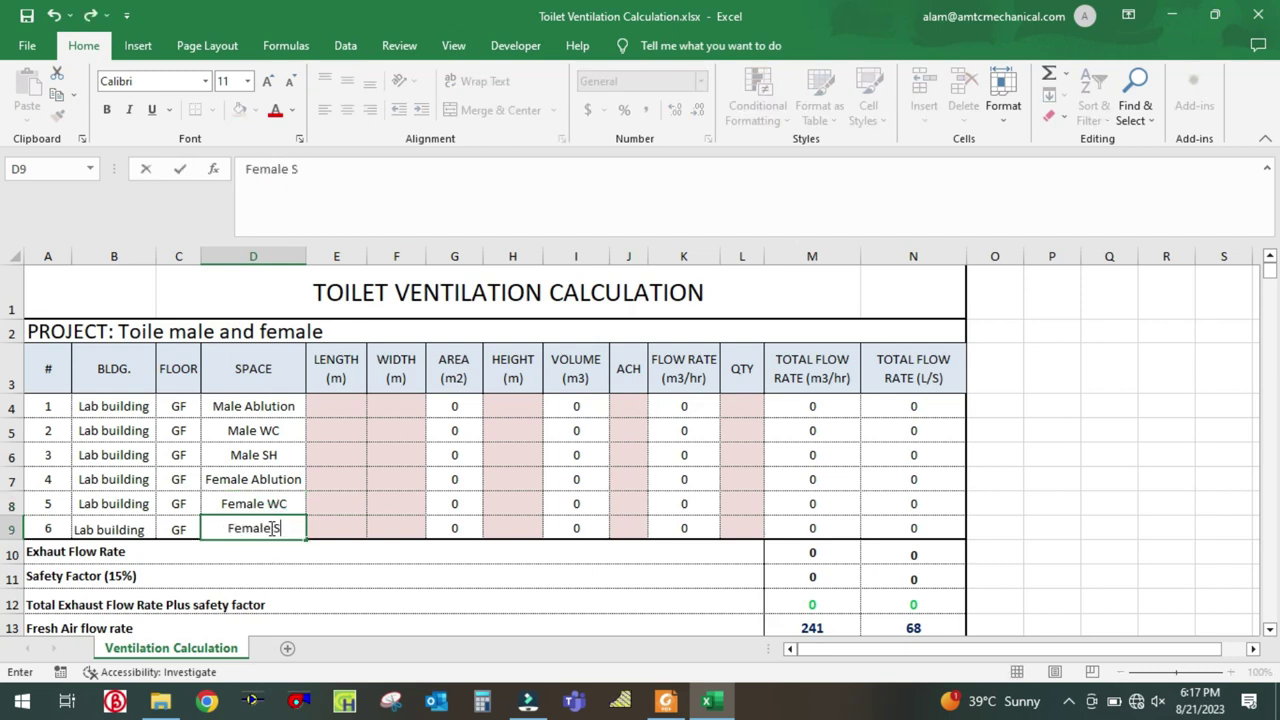
pyautogui.click(337, 408)
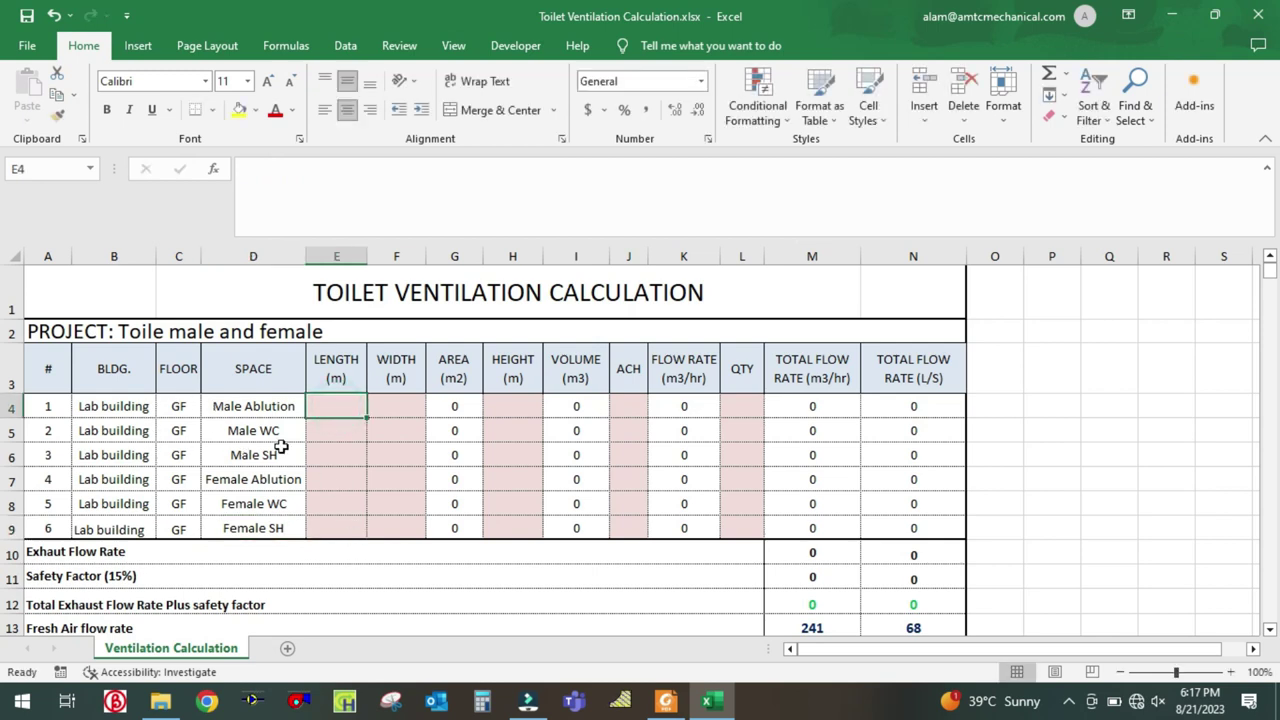
# Step: Fill the item, building, floor and space cells A4:D9 with the light red used in the input columns
pyautogui.moveTo(48, 407); pyautogui.dragTo(278, 528)
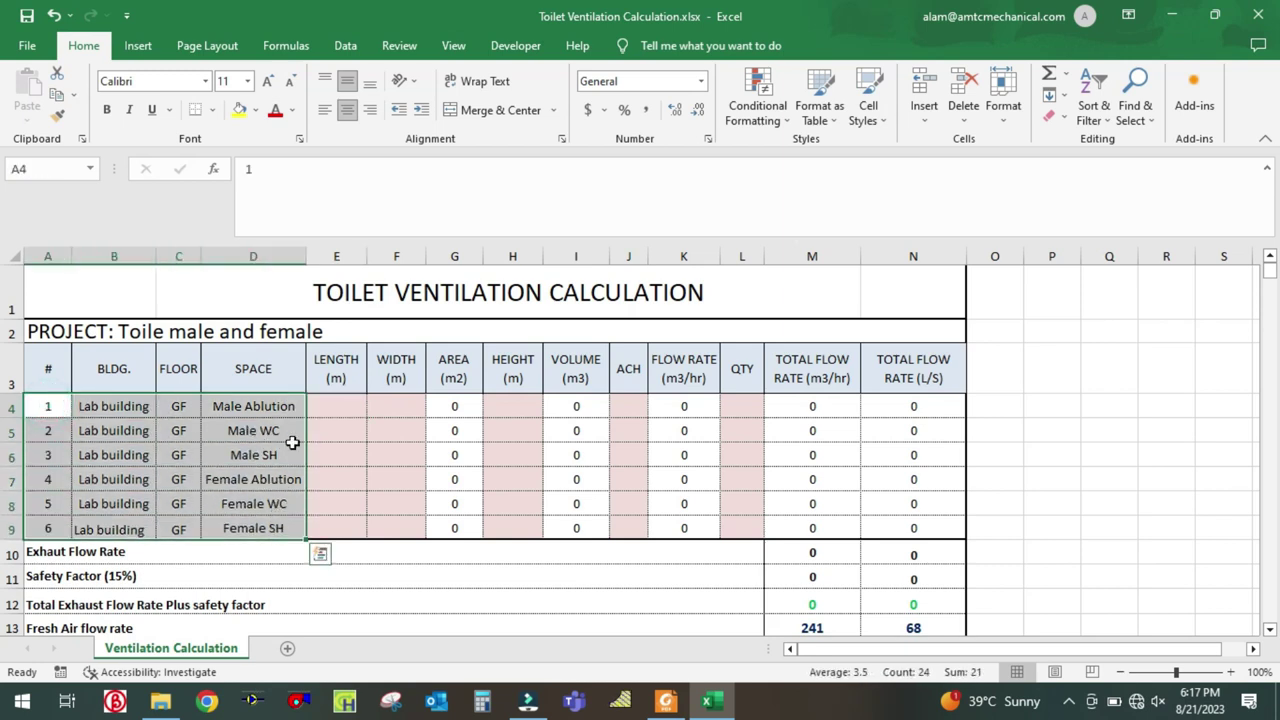
pyautogui.click(256, 110)
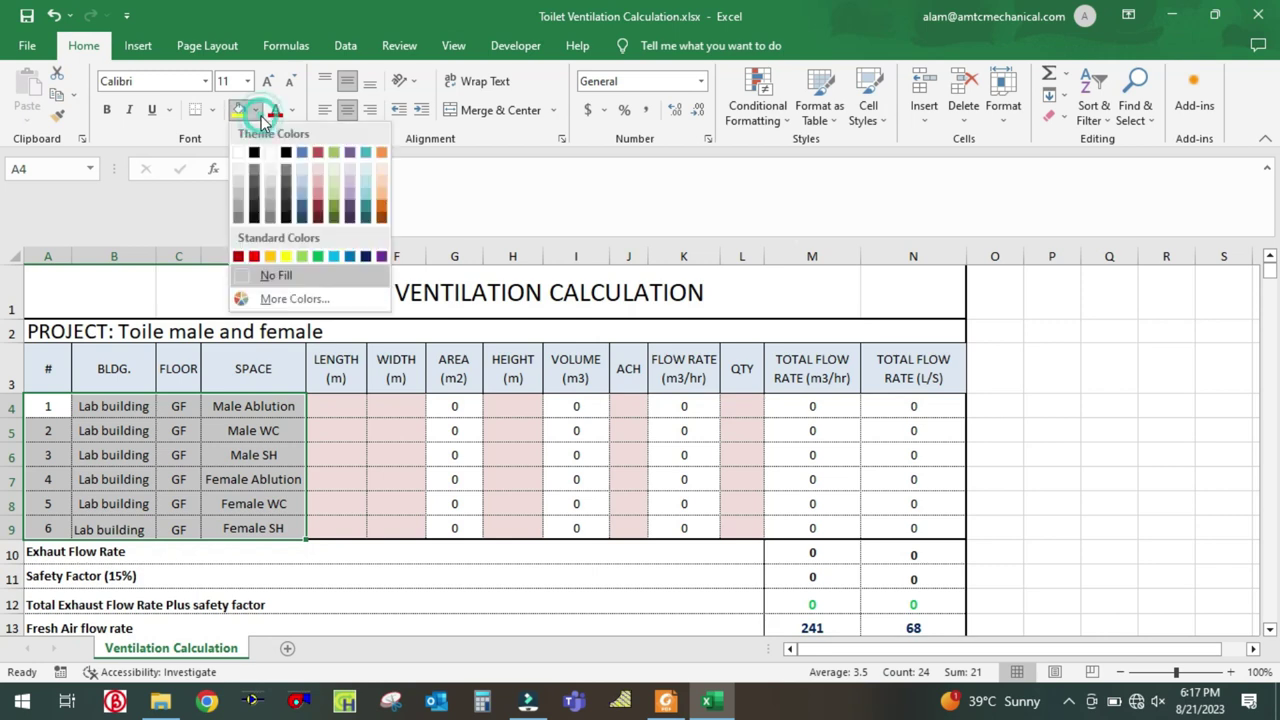
pyautogui.click(316, 175)
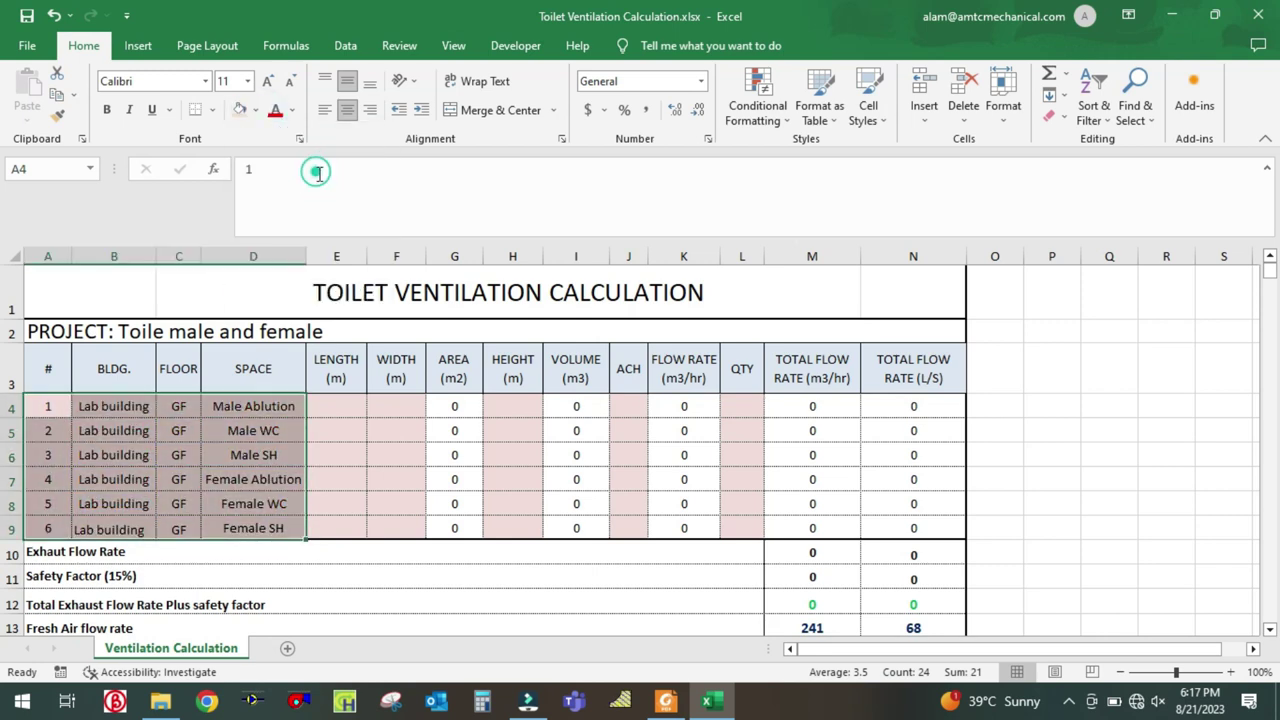
pyautogui.click(352, 455)
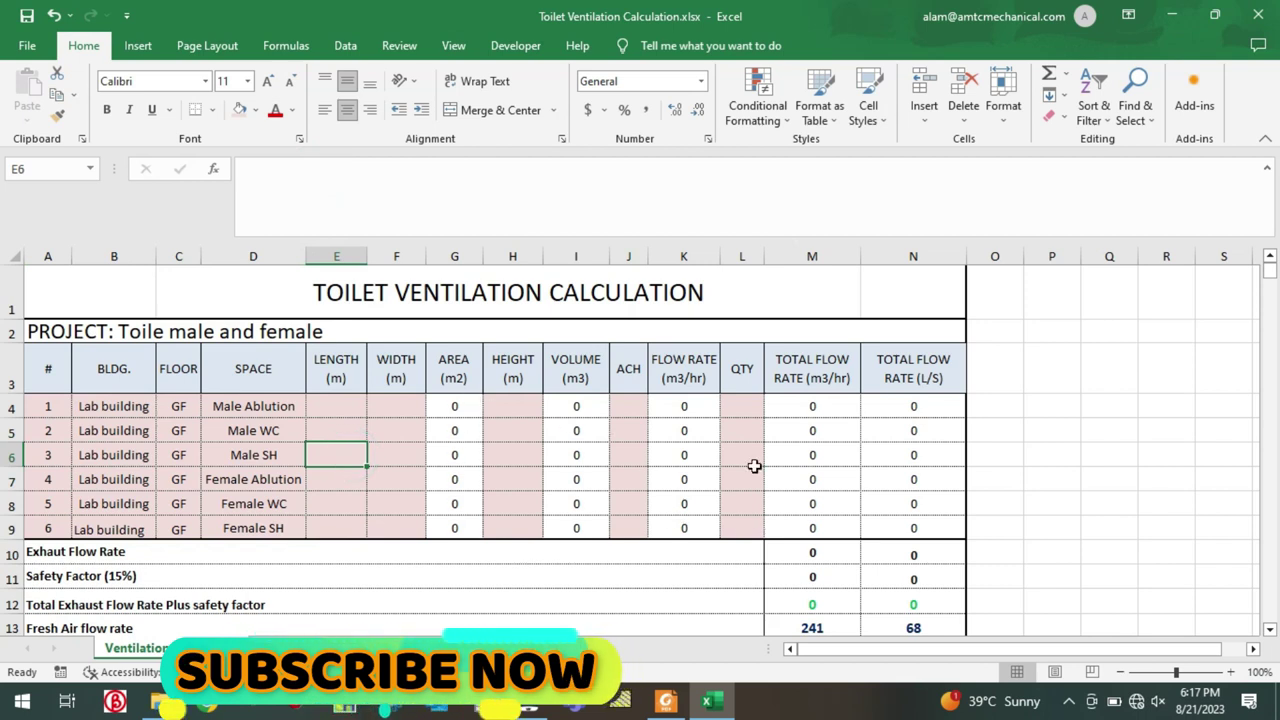
# Step: Clear the fresh air flow rate values in M13 and N13
pyautogui.scroll(-1, 580, 294)
pyautogui.scroll(1, 574, 371)
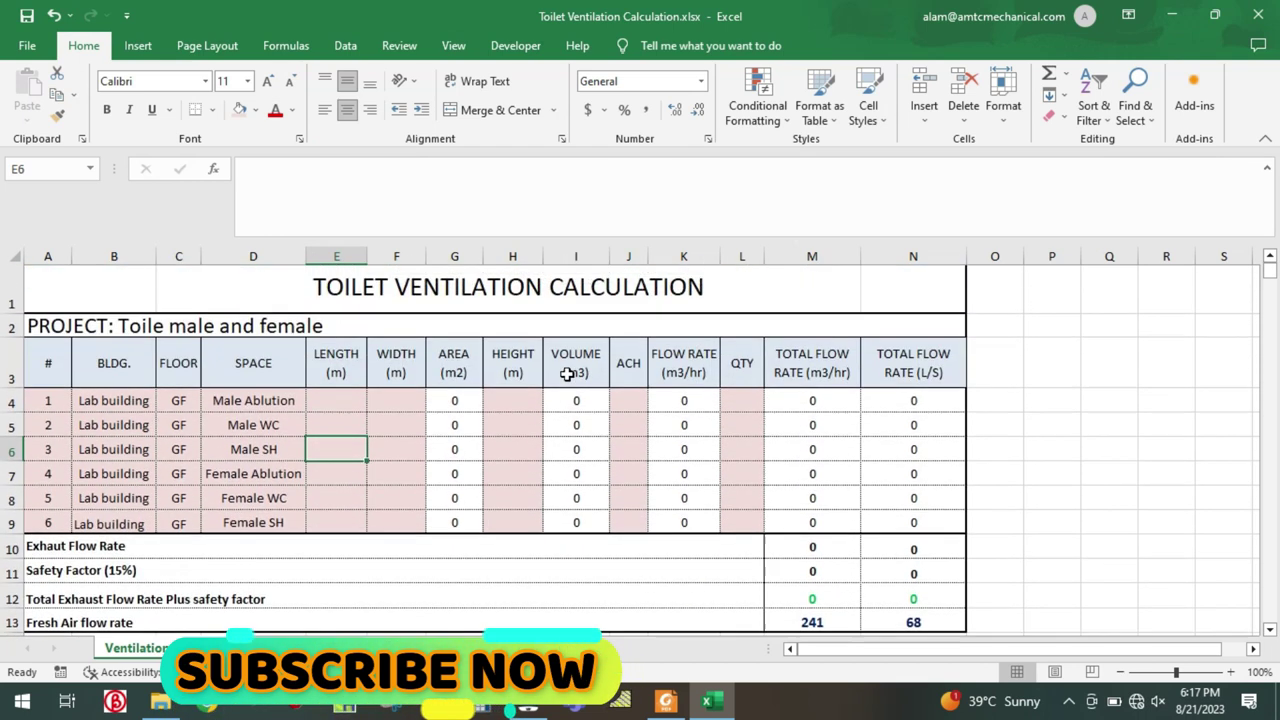
pyautogui.scroll(-1, 827, 550)
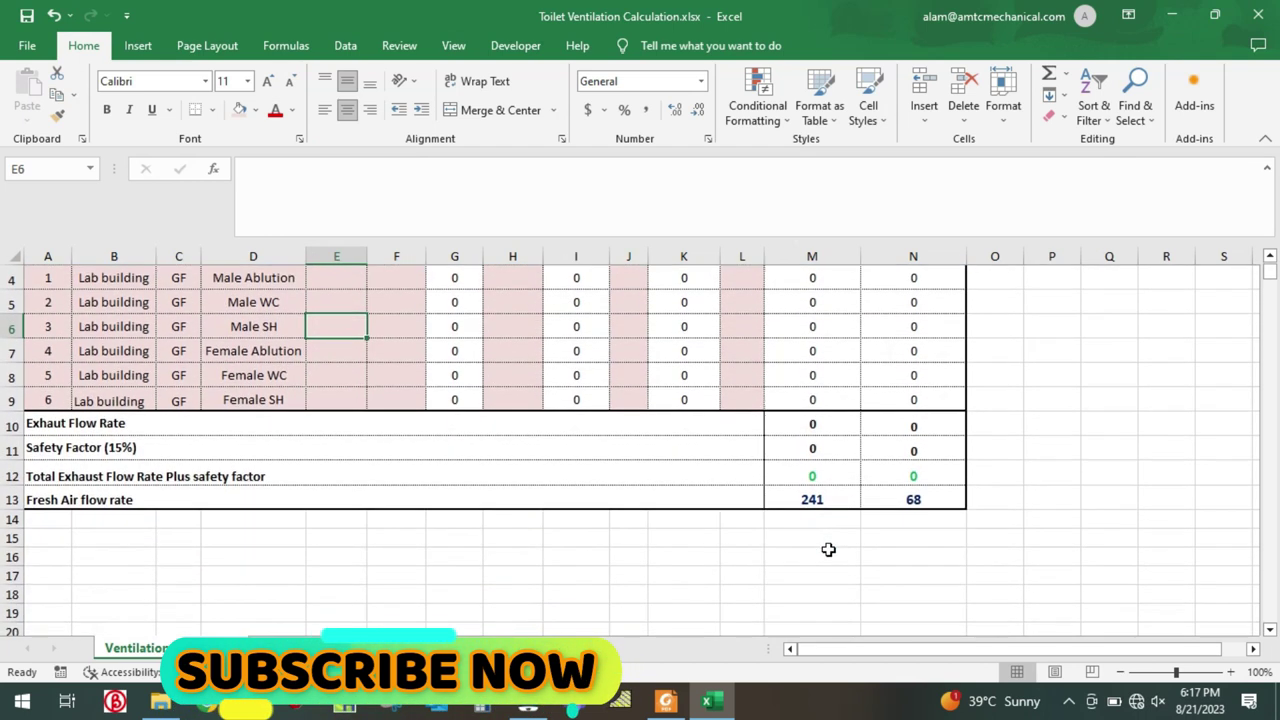
pyautogui.click(825, 497)
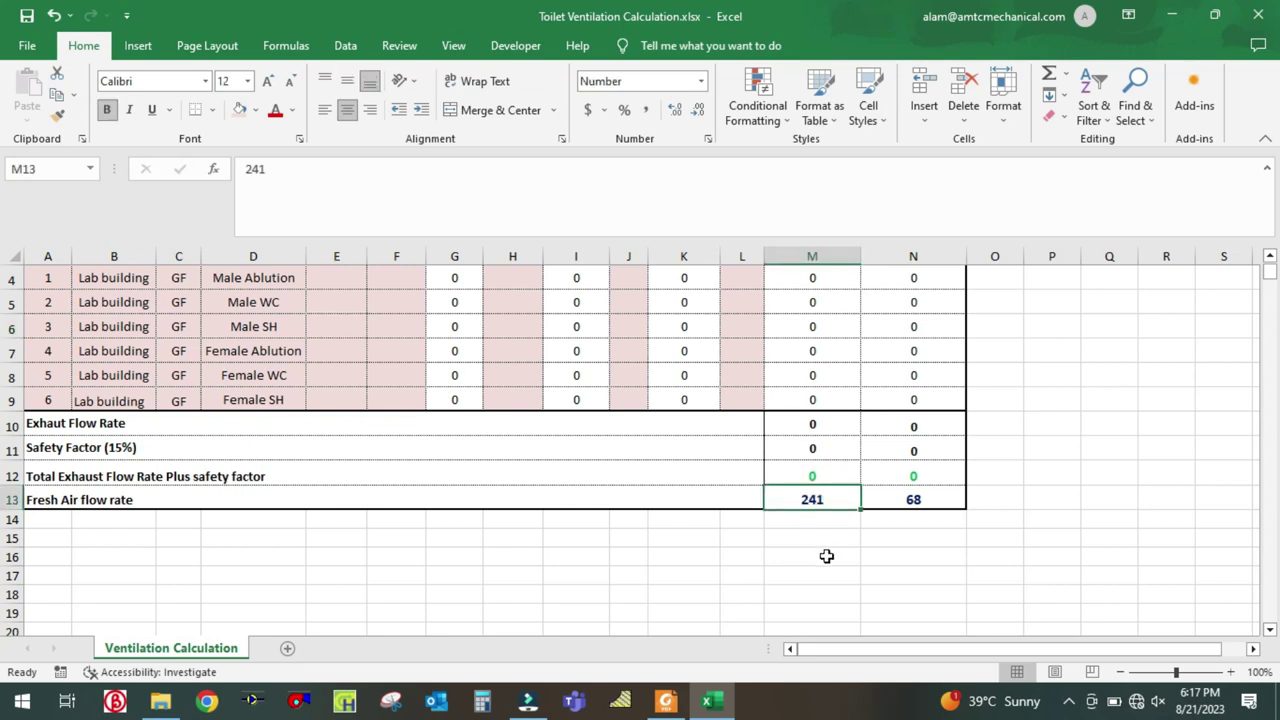
pyautogui.press('Delete')
pyautogui.click(891, 500)
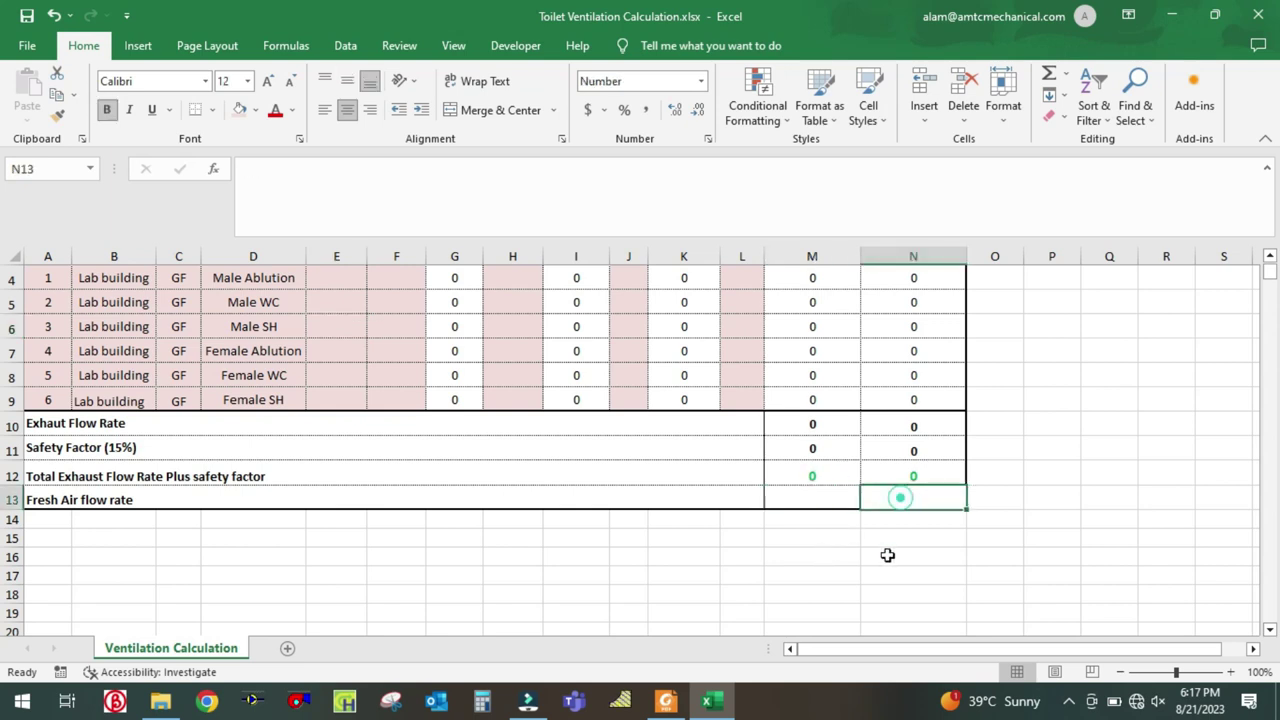
pyautogui.click(873, 591)
pyautogui.scroll(1, 755, 561)
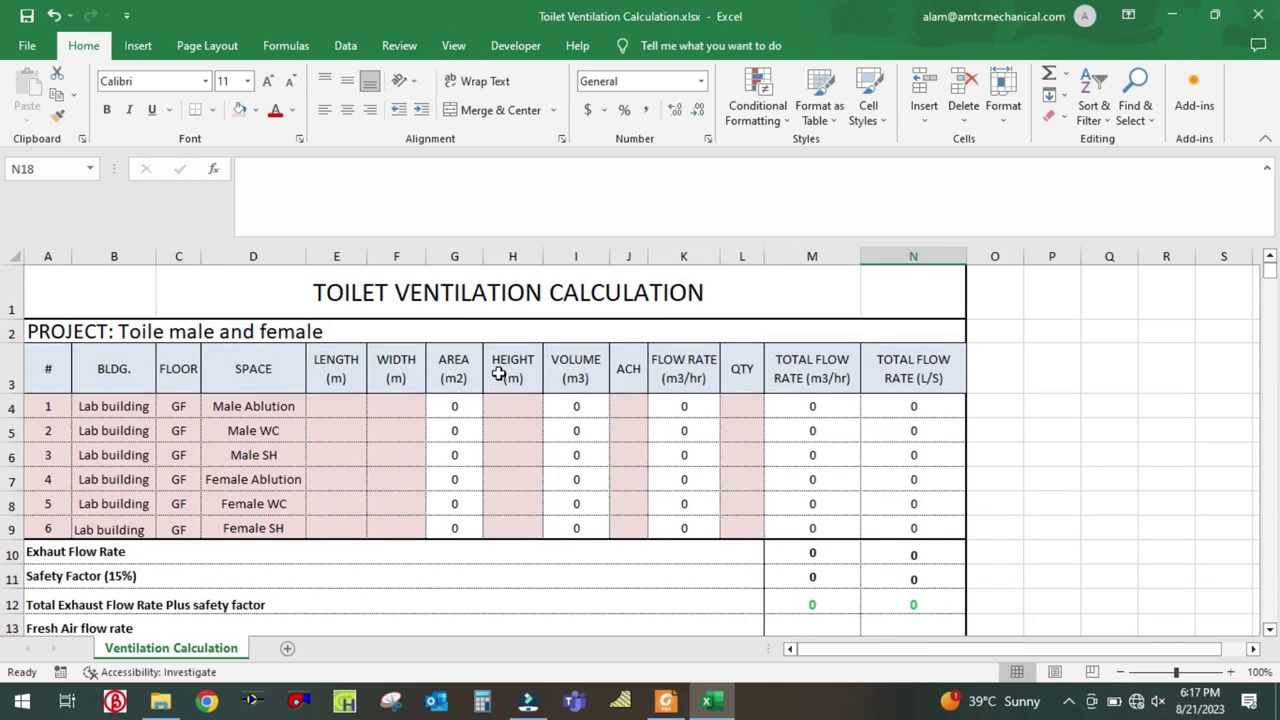
# Step: Inspect item 1's area, volume and flow rate formulas in G4, I4 and K4 without changing them
pyautogui.doubleClick(456, 408)
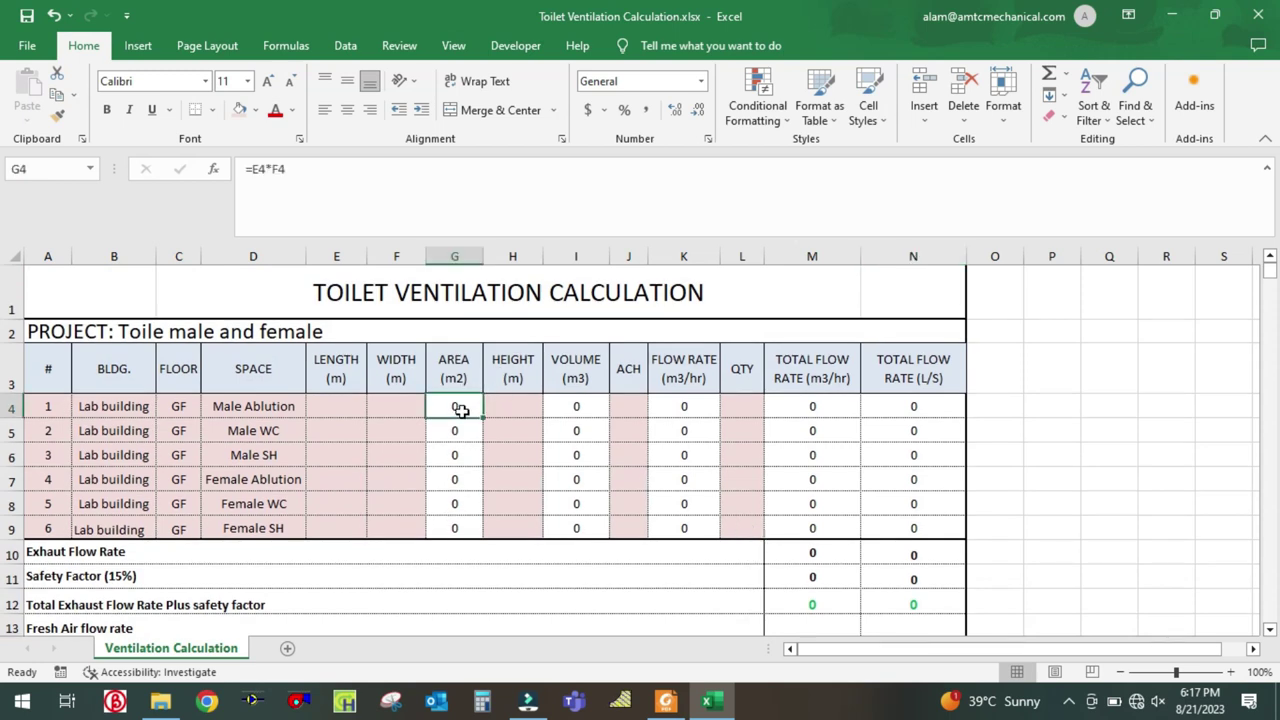
pyautogui.press('Escape')
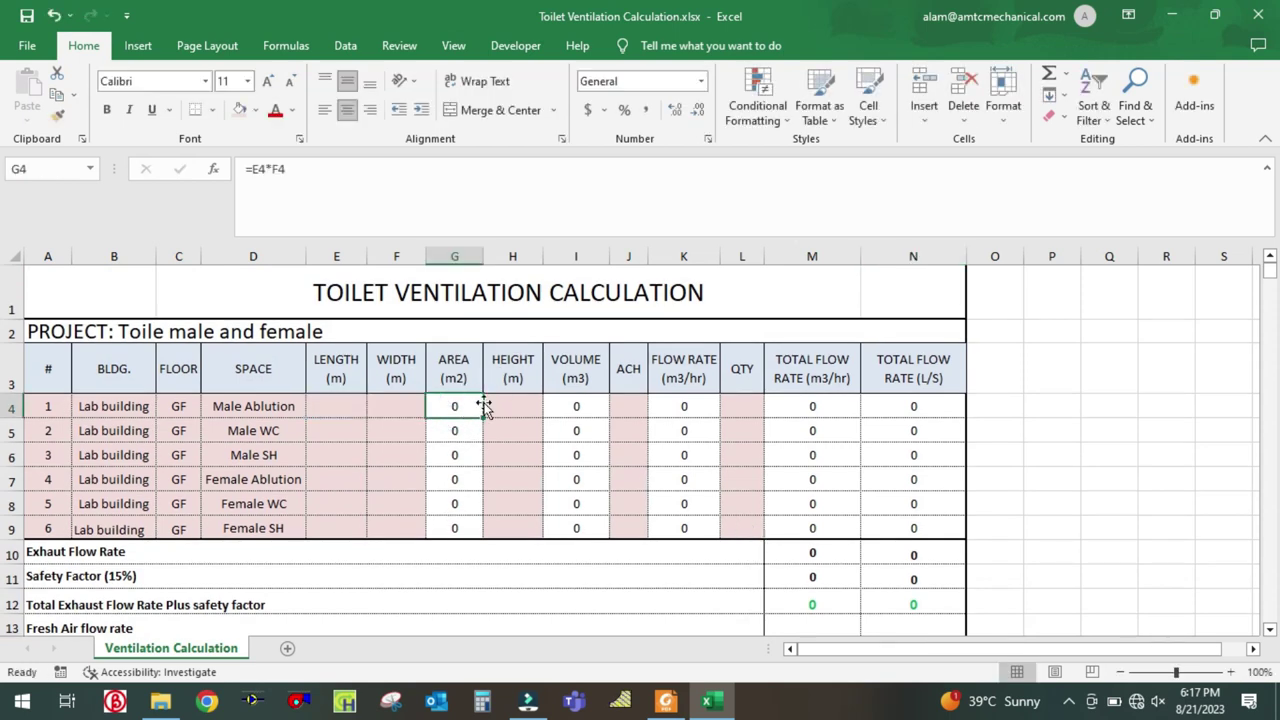
pyautogui.doubleClick(566, 406)
pyautogui.press('Escape')
pyautogui.doubleClick(697, 404)
pyautogui.press('Escape')
pyautogui.click(595, 598)
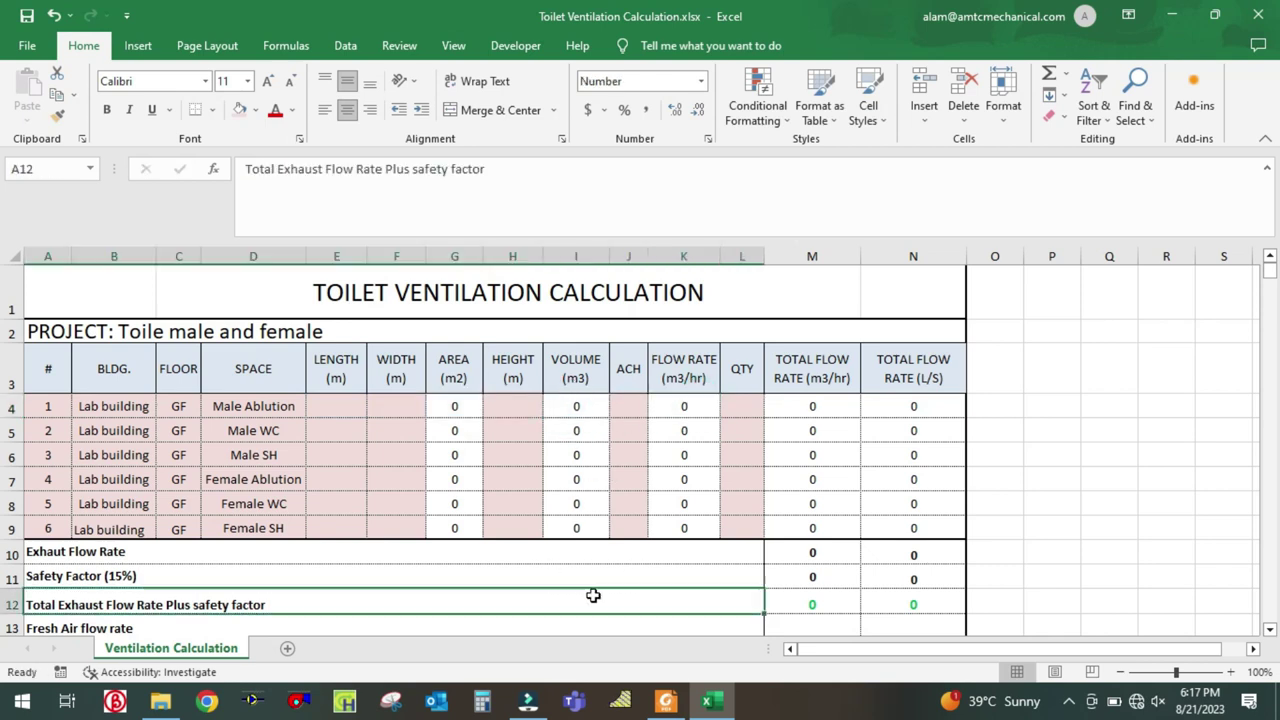
# Step: Check the Male Ablution dimensions on the floor plan in Foxit PDF Reader and enter 1.8 m as its length and width in Excel
pyautogui.click(346, 409)
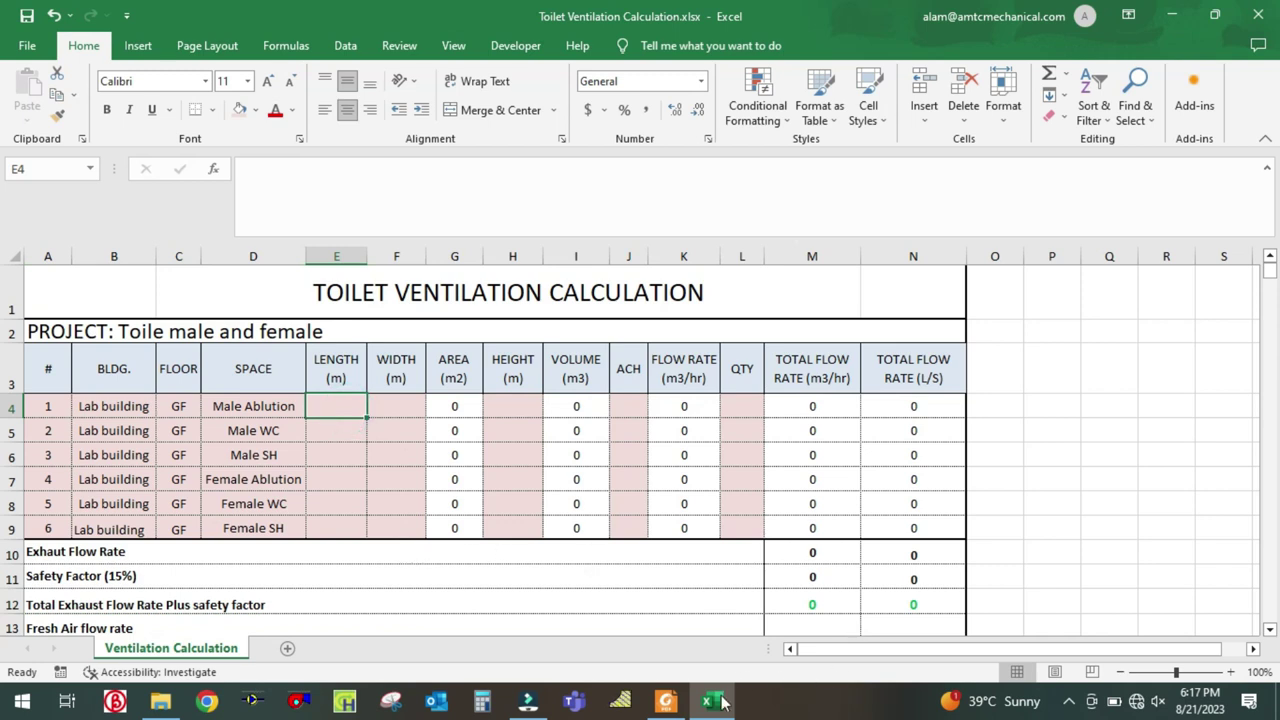
pyautogui.click(665, 701)
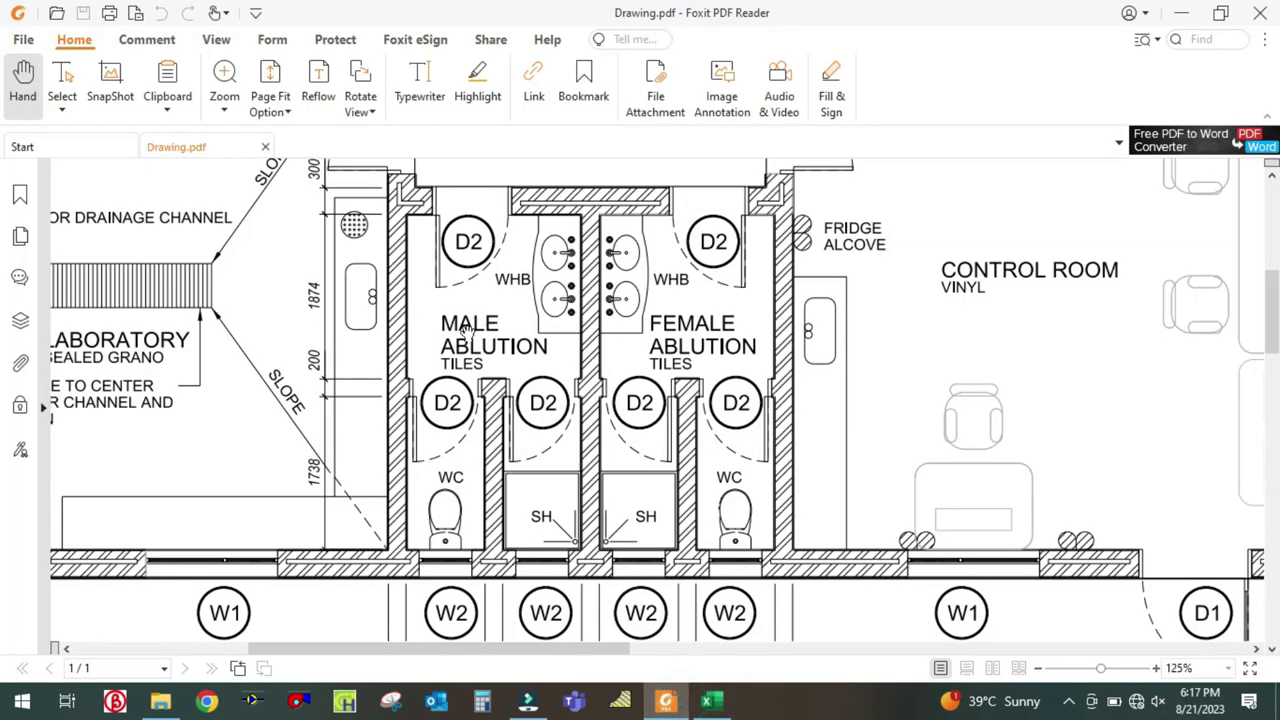
pyautogui.scroll(1, 464, 364)
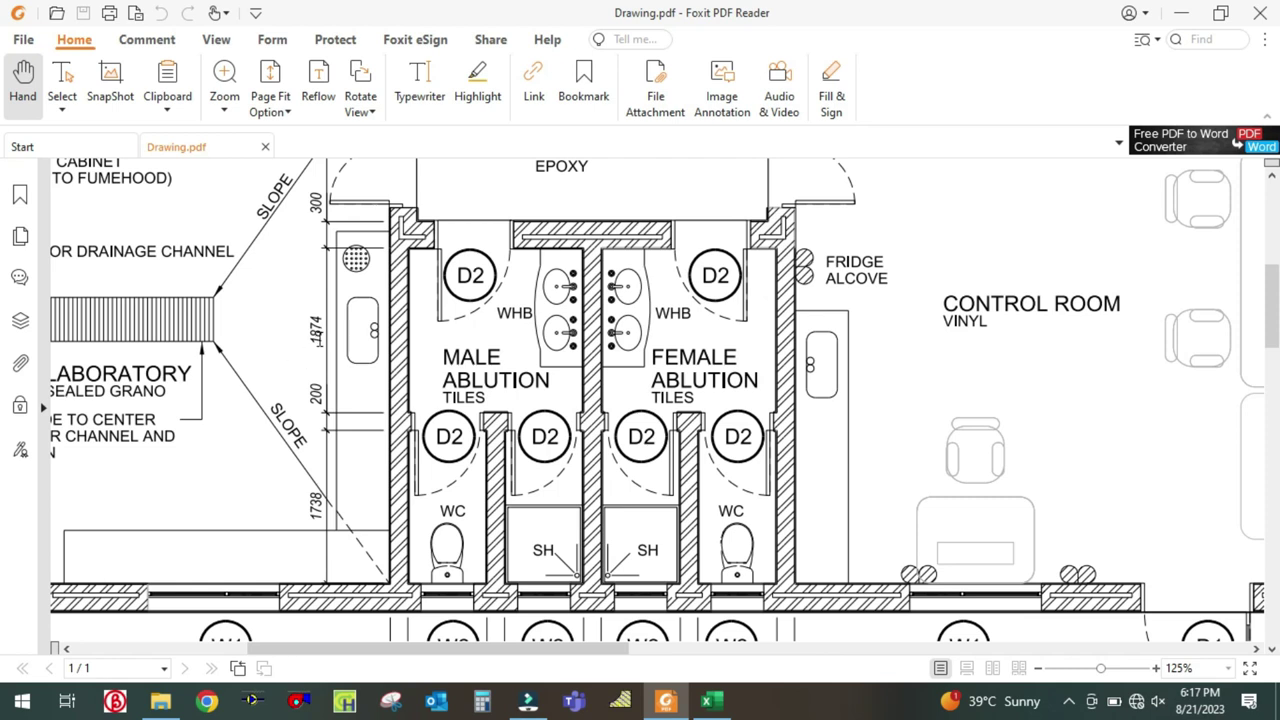
pyautogui.moveTo(510, 533)
pyautogui.mouseDown()
pyautogui.moveTo(509, 412)
pyautogui.moveTo(523, 459)
pyautogui.mouseUp()
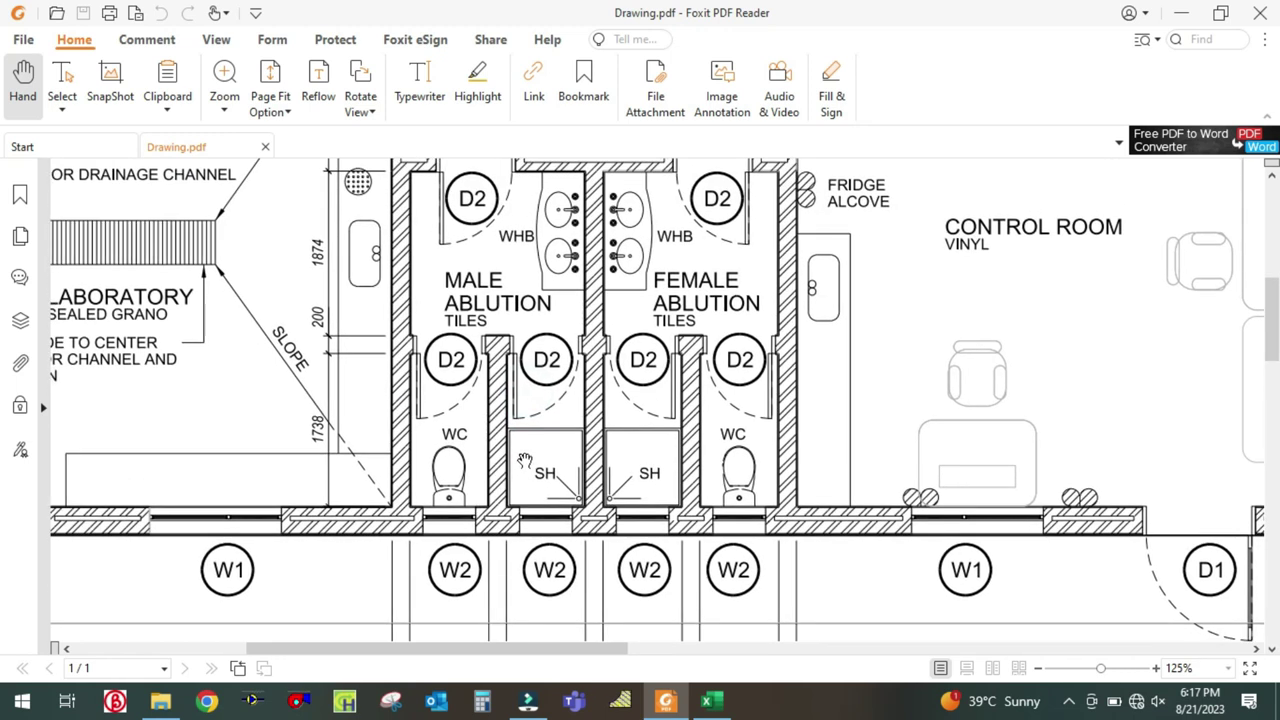
pyautogui.click(710, 700)
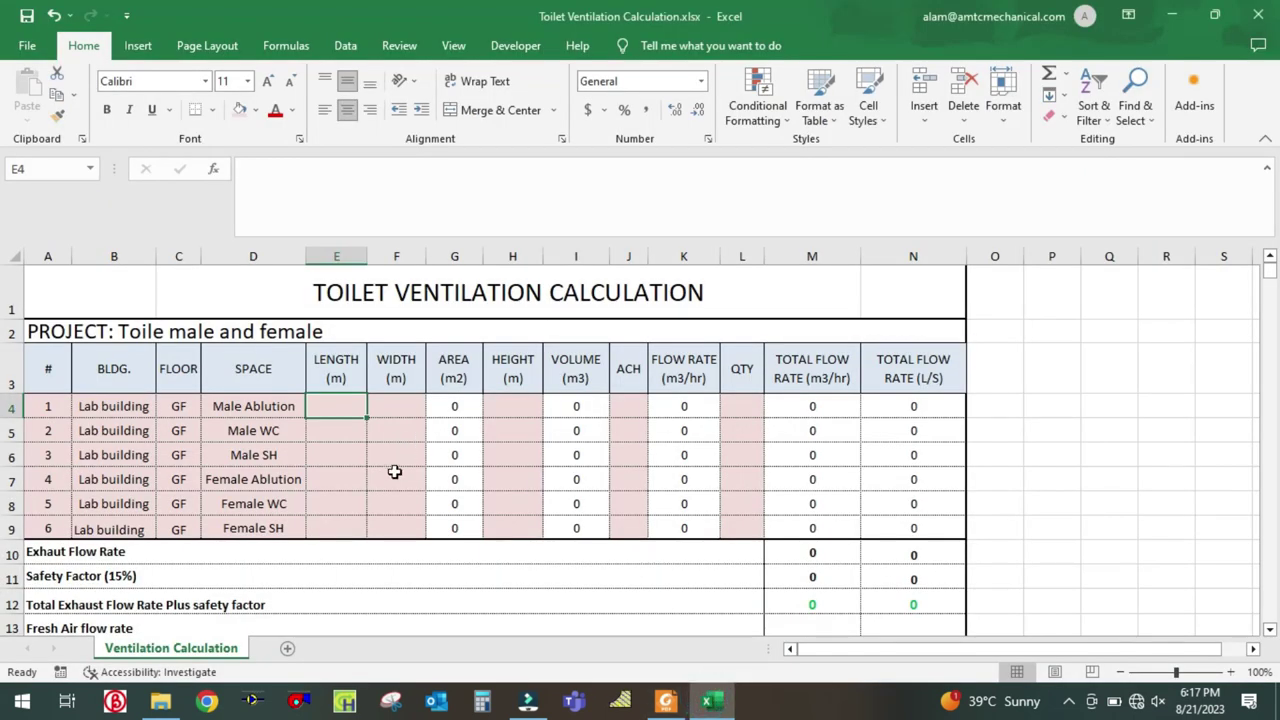
pyautogui.write('1.8')
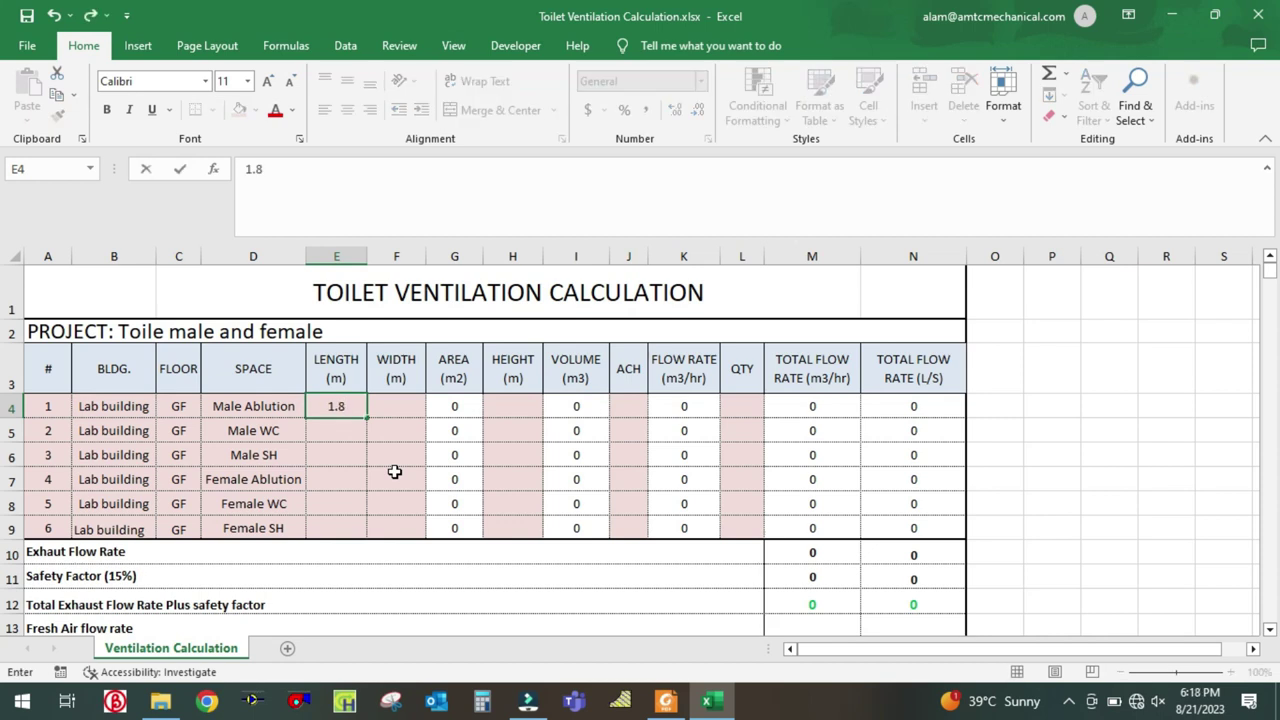
pyautogui.click(392, 408)
pyautogui.write('1')
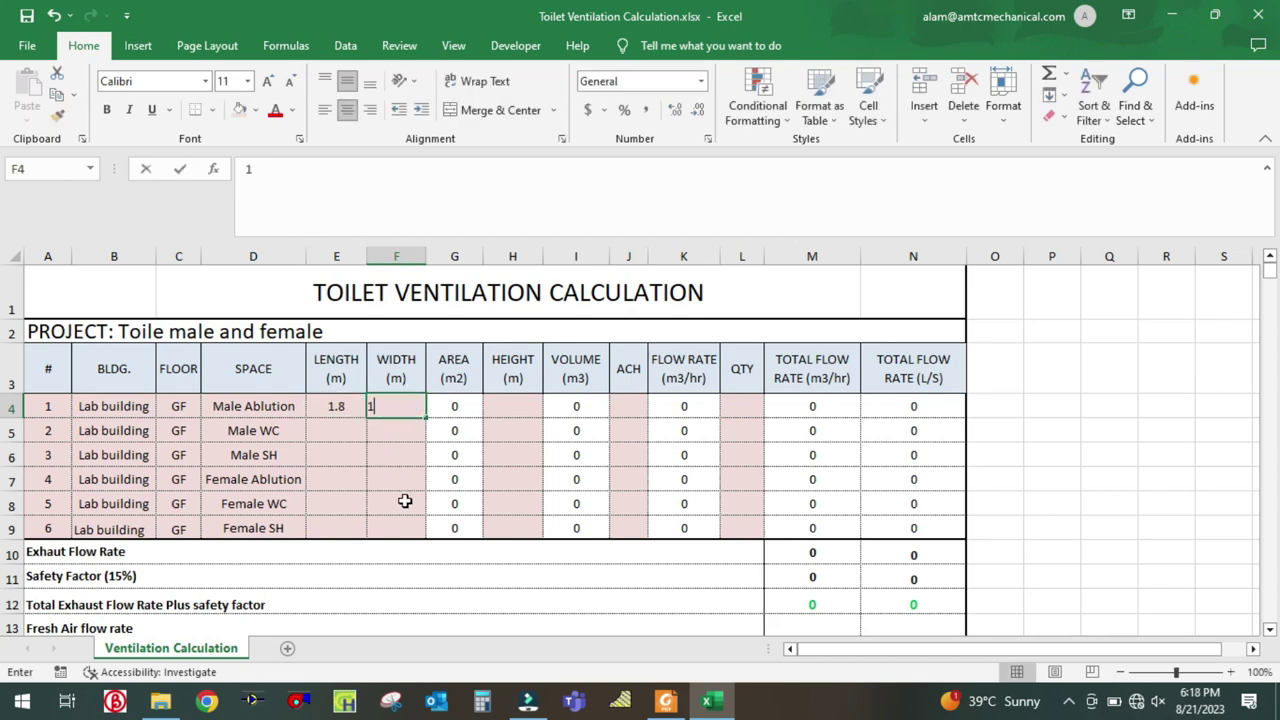
pyautogui.write('.8')
# Step: Change the Male Ablution length to 1.9 m
pyautogui.click(336, 405)
pyautogui.write('1')
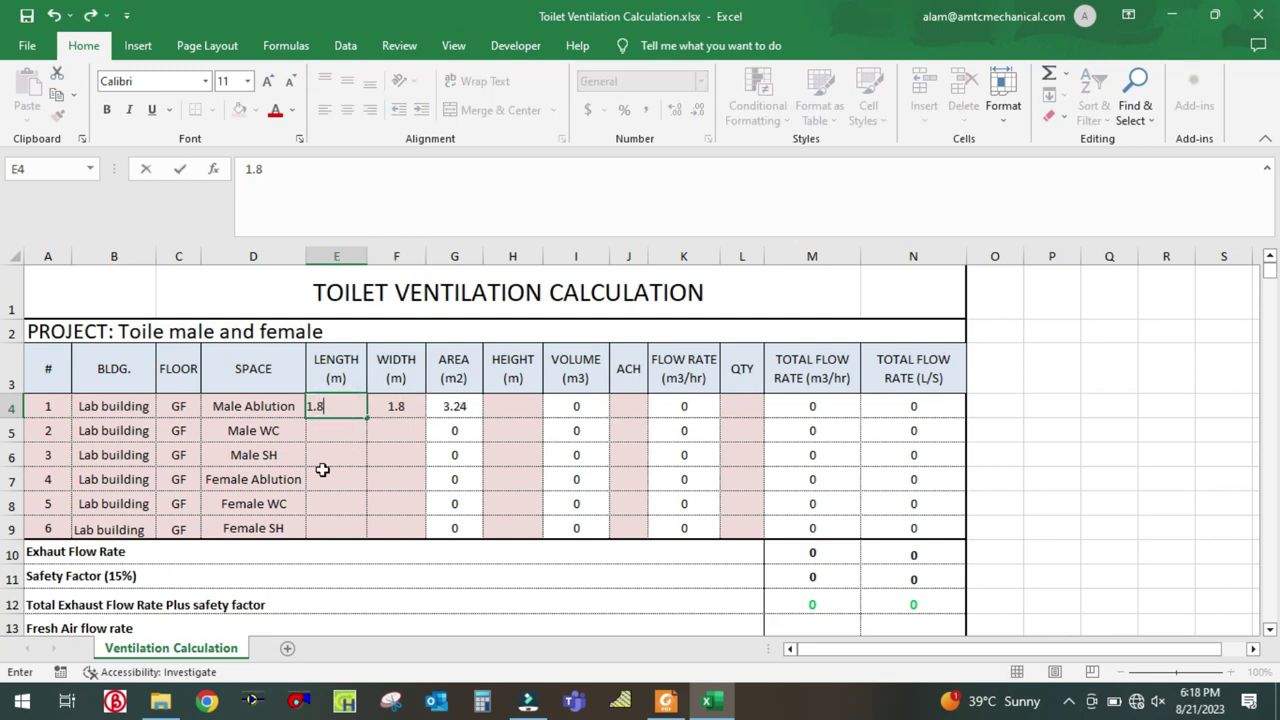
pyautogui.write('.9')
pyautogui.click(330, 460)
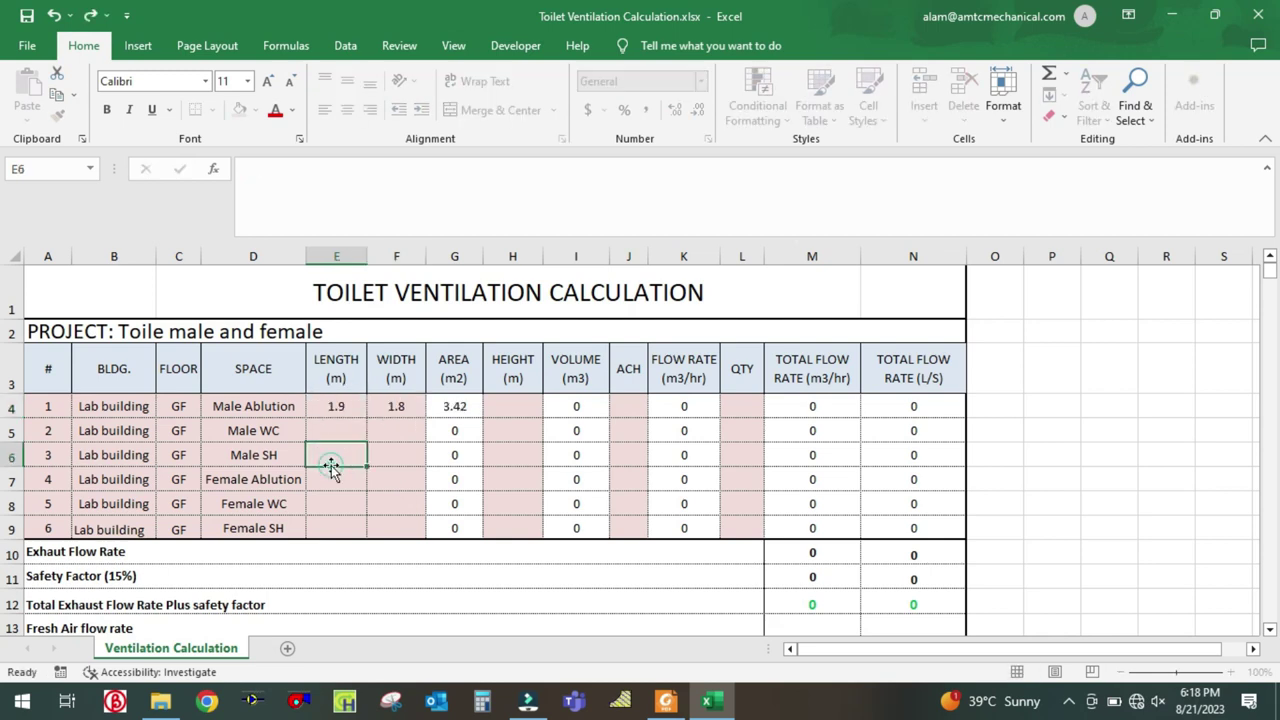
# Step: Examine how the Male Ablution area in G4 is calculated from its length and width
pyautogui.doubleClick(447, 405)
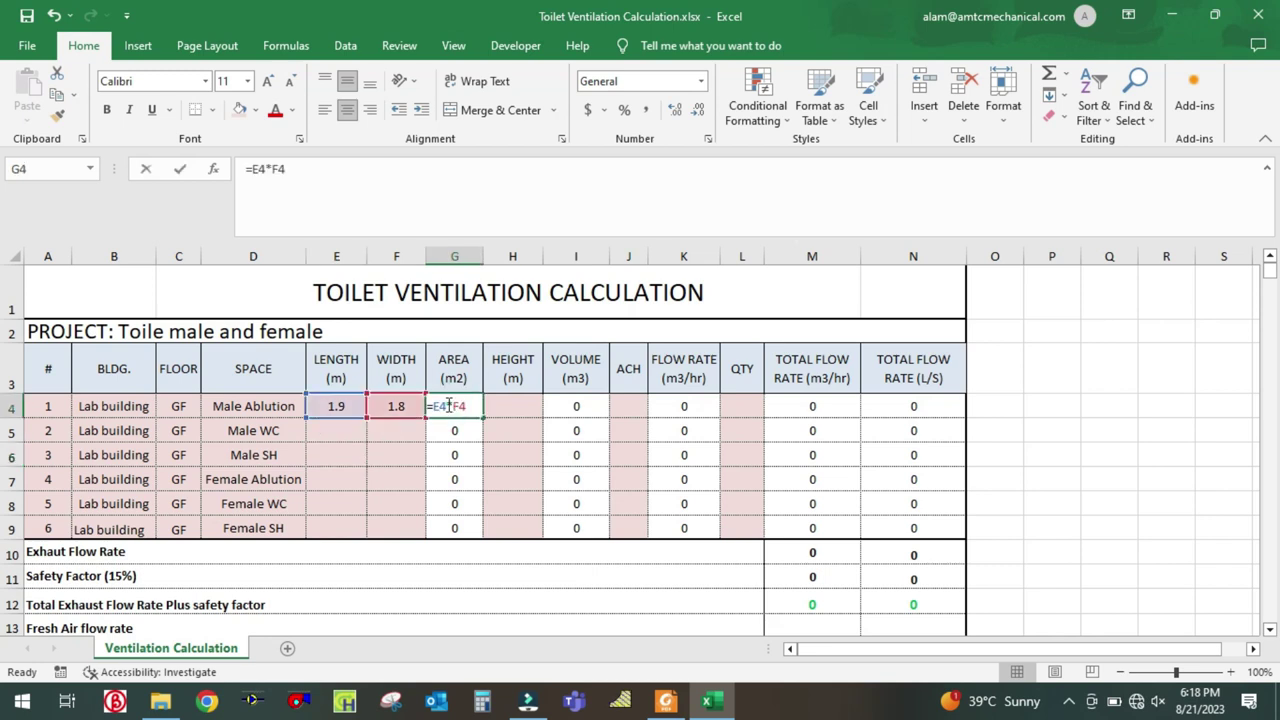
pyautogui.press('Escape')
pyautogui.click(410, 455)
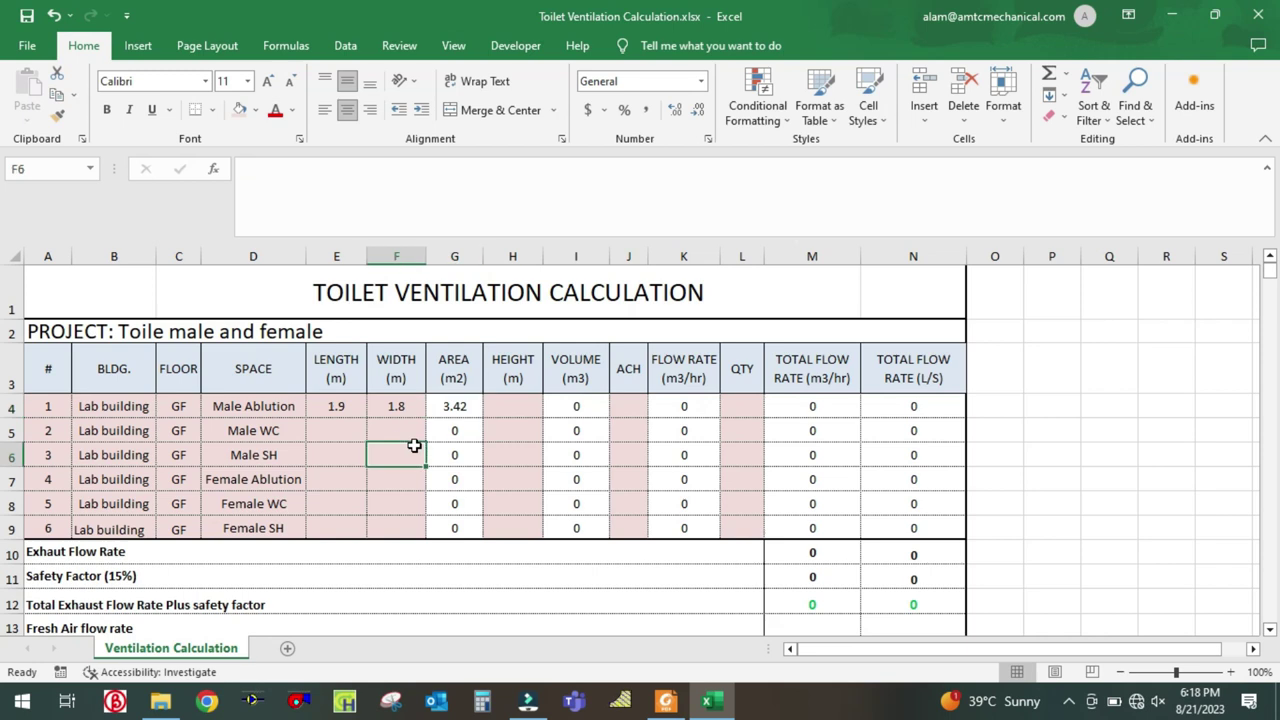
pyautogui.click(444, 403)
pyautogui.doubleClick(444, 403)
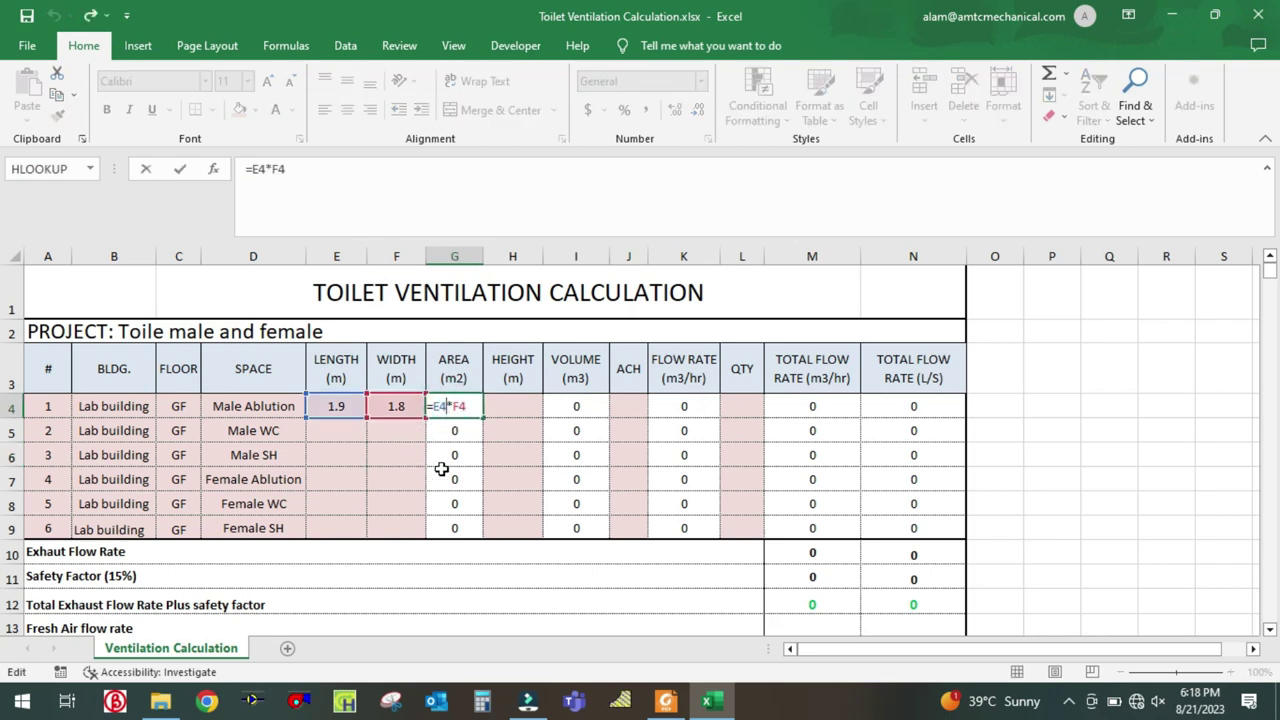
pyautogui.press('Escape')
pyautogui.doubleClick(450, 405)
pyautogui.press('Escape')
pyautogui.doubleClick(456, 403)
pyautogui.press('Escape')
# Step: Check the ceiling height on the building section in Foxit PDF Reader and enter 3 m as the Male Ablution height in Excel
pyautogui.click(524, 404)
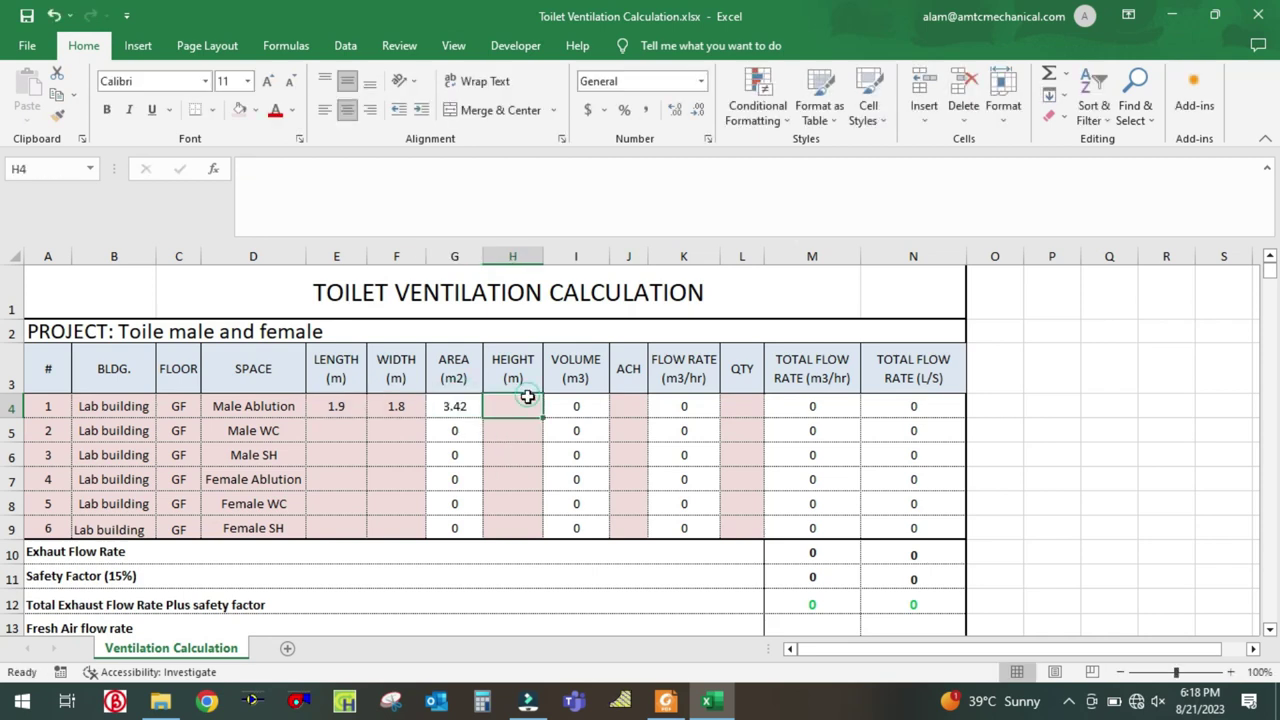
pyautogui.click(520, 481)
pyautogui.click(519, 402)
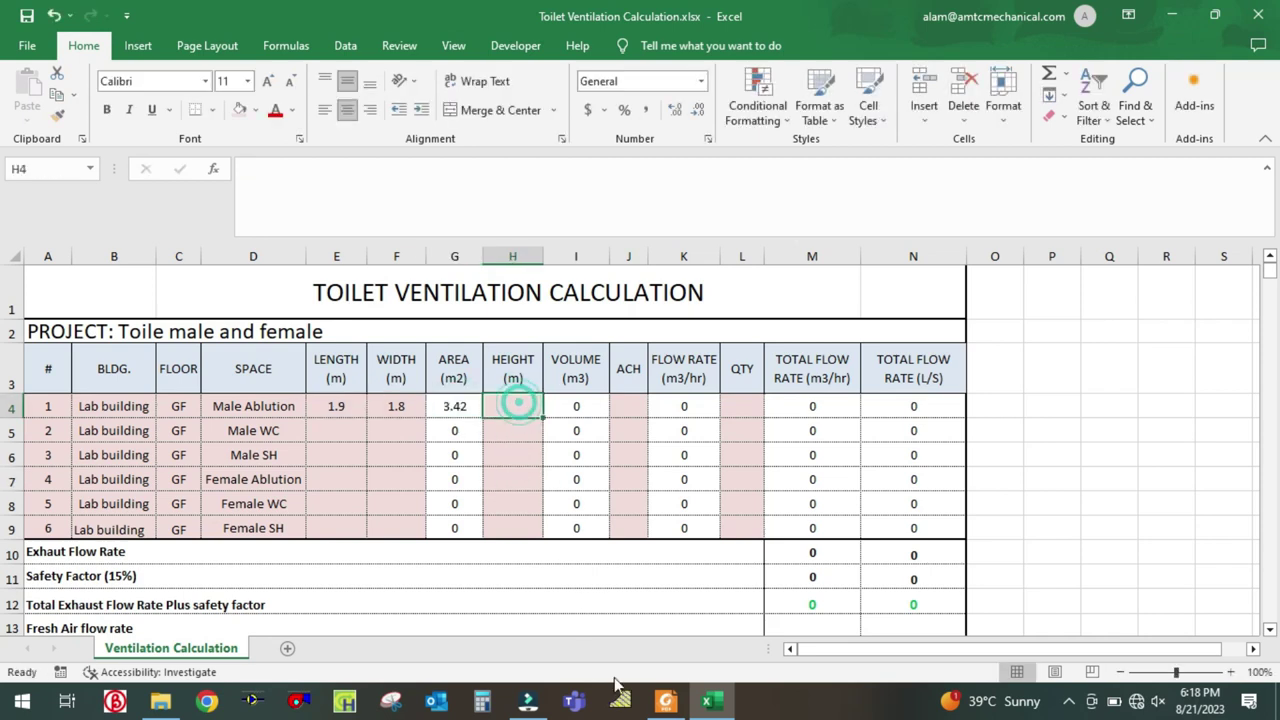
pyautogui.click(657, 706)
pyautogui.moveTo(870, 470)
pyautogui.mouseDown()
pyautogui.moveTo(512, 530)
pyautogui.moveTo(498, 515)
pyautogui.mouseUp()
pyautogui.hscroll(10, 505, 484)
pyautogui.scroll(-2, 505, 484)
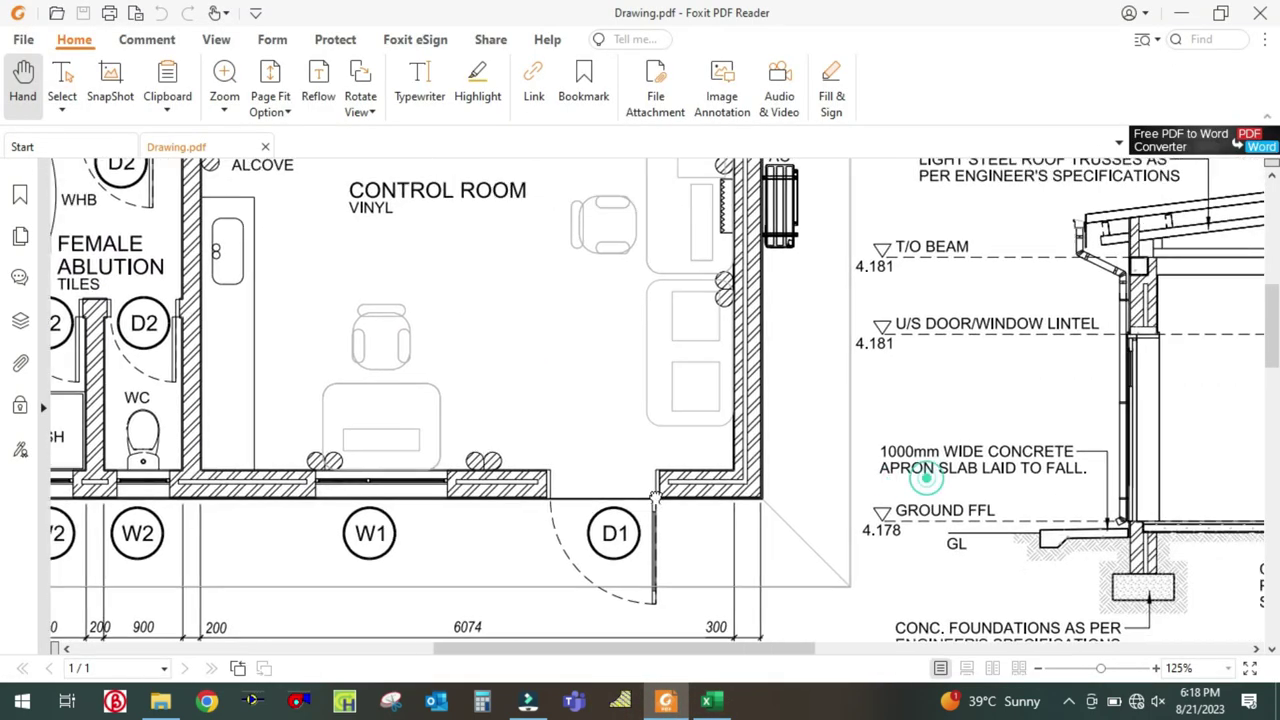
pyautogui.hscroll(8, 836, 436)
pyautogui.scroll(-2, 836, 436)
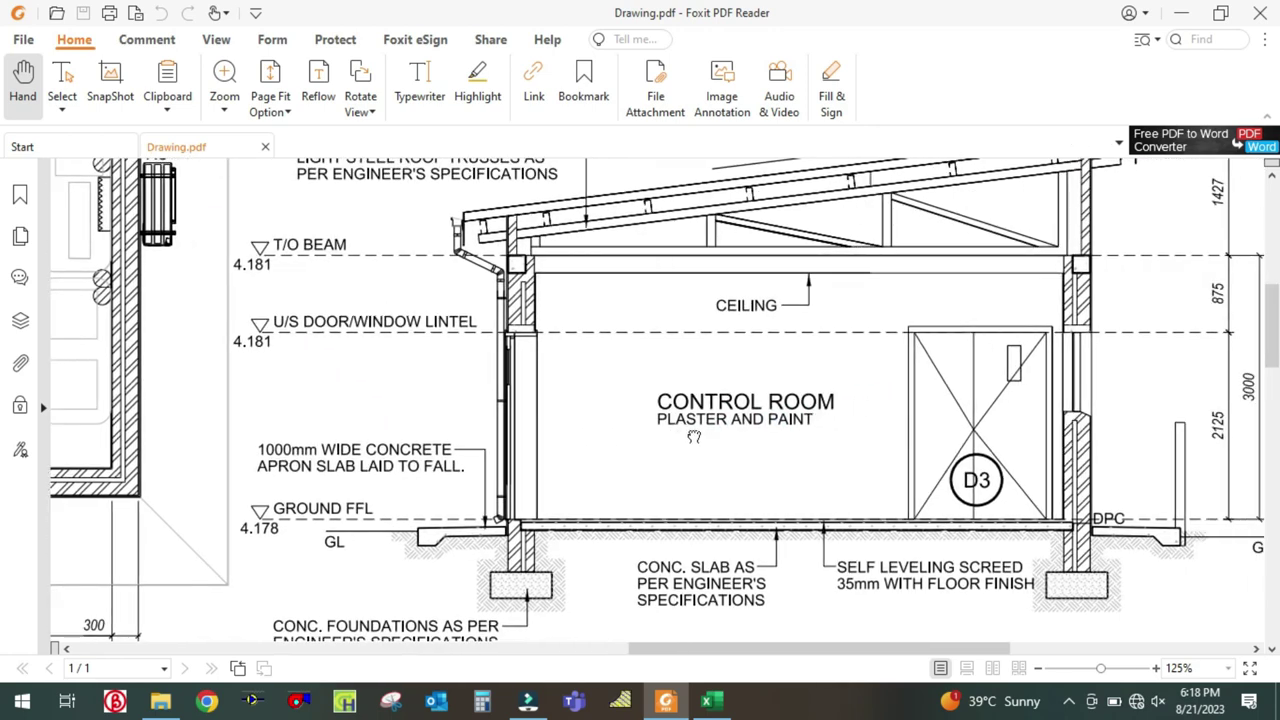
pyautogui.moveTo(541, 353); pyautogui.dragTo(503, 460)
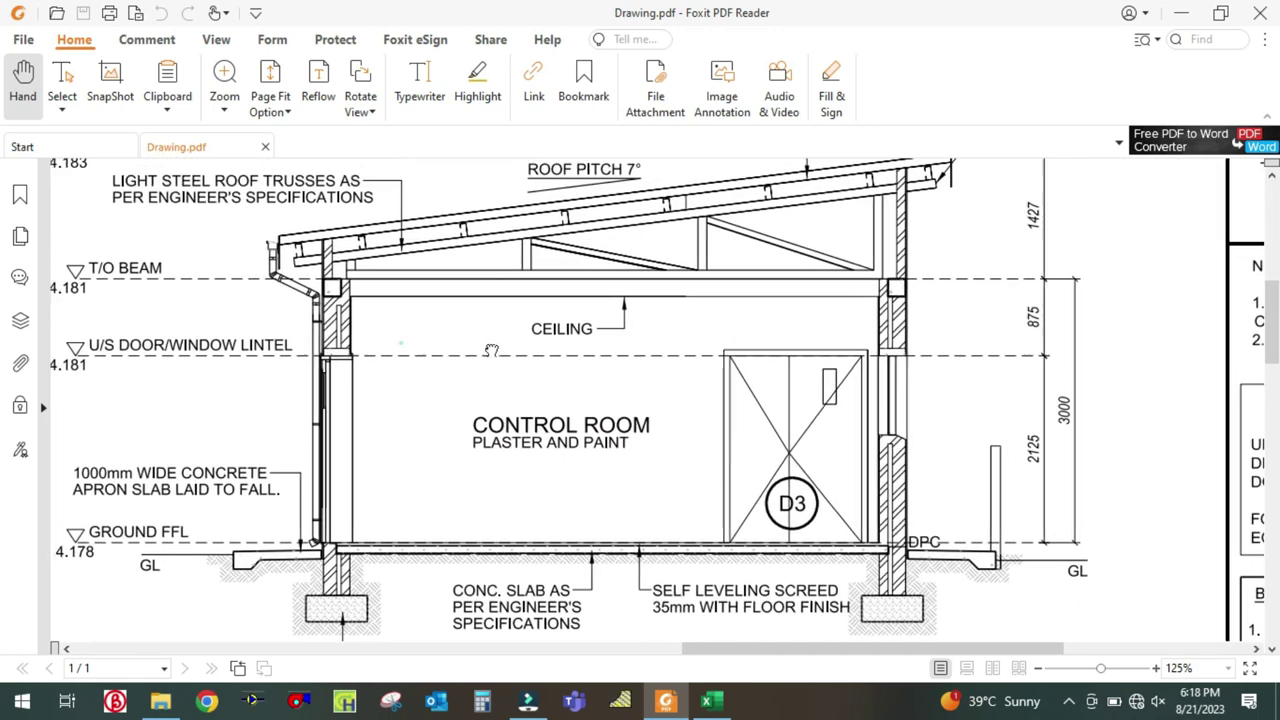
pyautogui.moveTo(432, 347); pyautogui.dragTo(503, 351)
pyautogui.moveTo(725, 435); pyautogui.dragTo(579, 347)
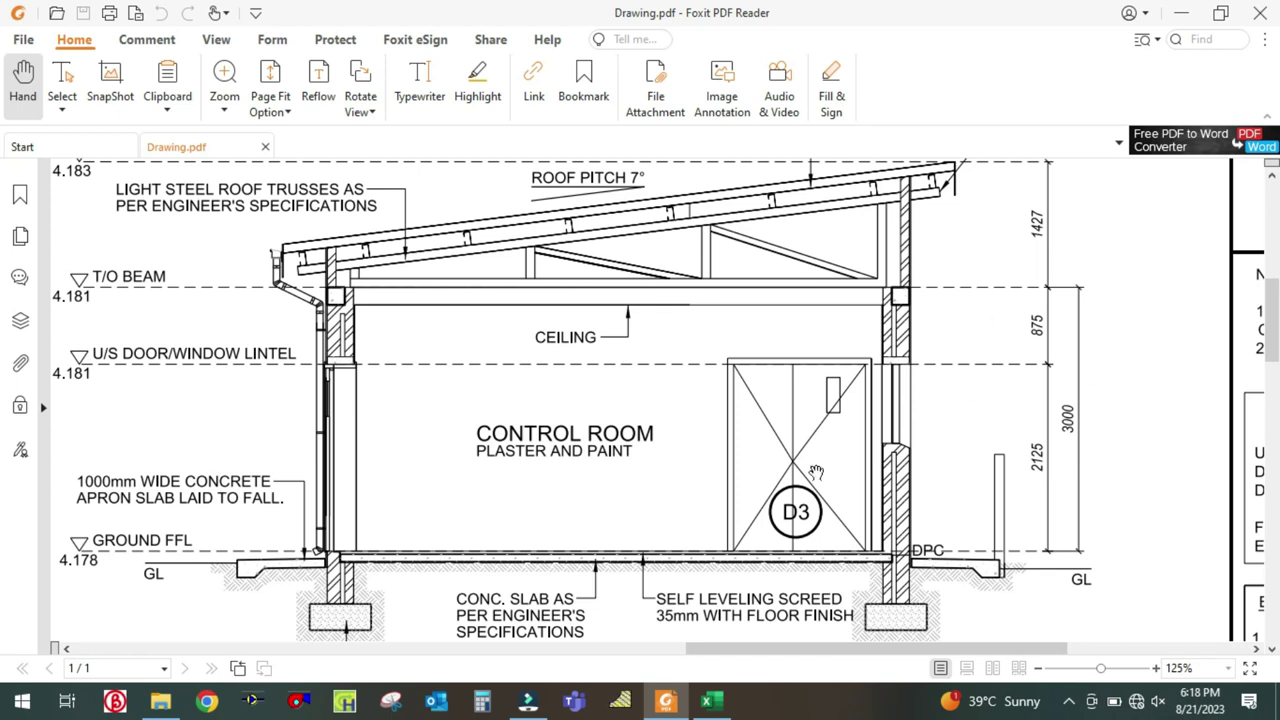
pyautogui.hscroll(-10, 737, 449)
pyautogui.hscroll(-15, 529, 423)
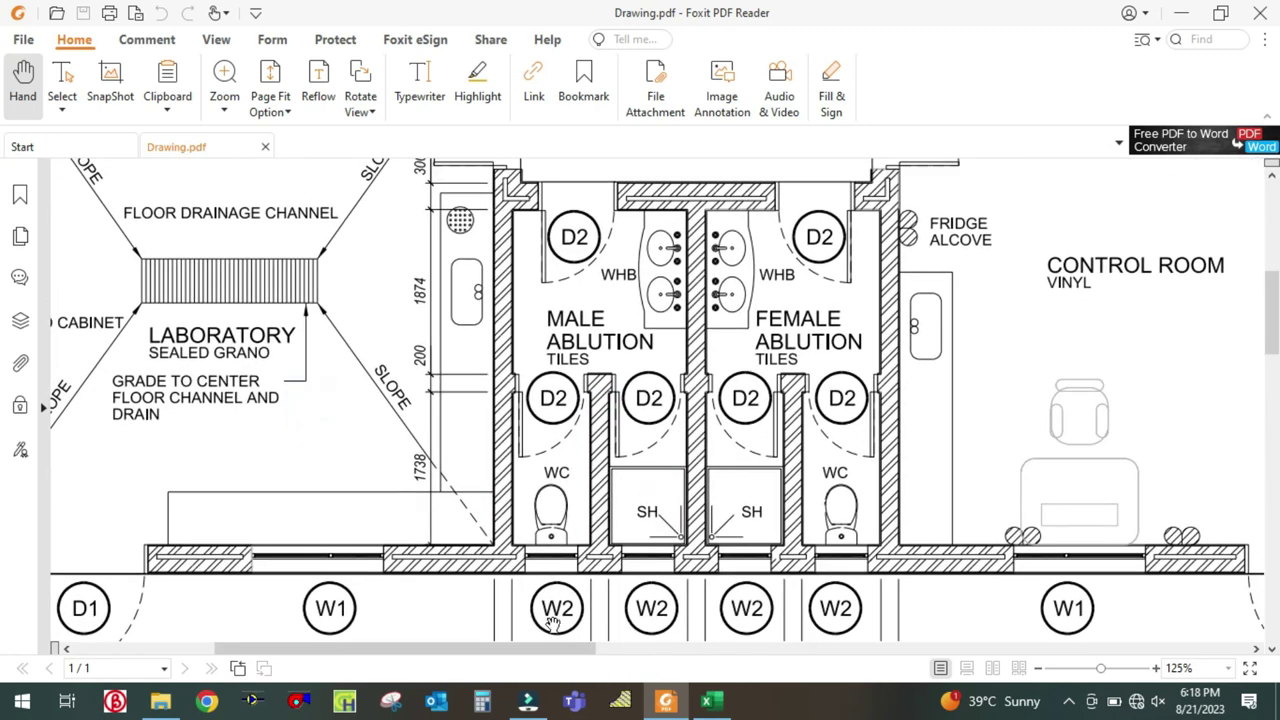
pyautogui.click(709, 700)
pyautogui.write('3')
pyautogui.click(517, 463)
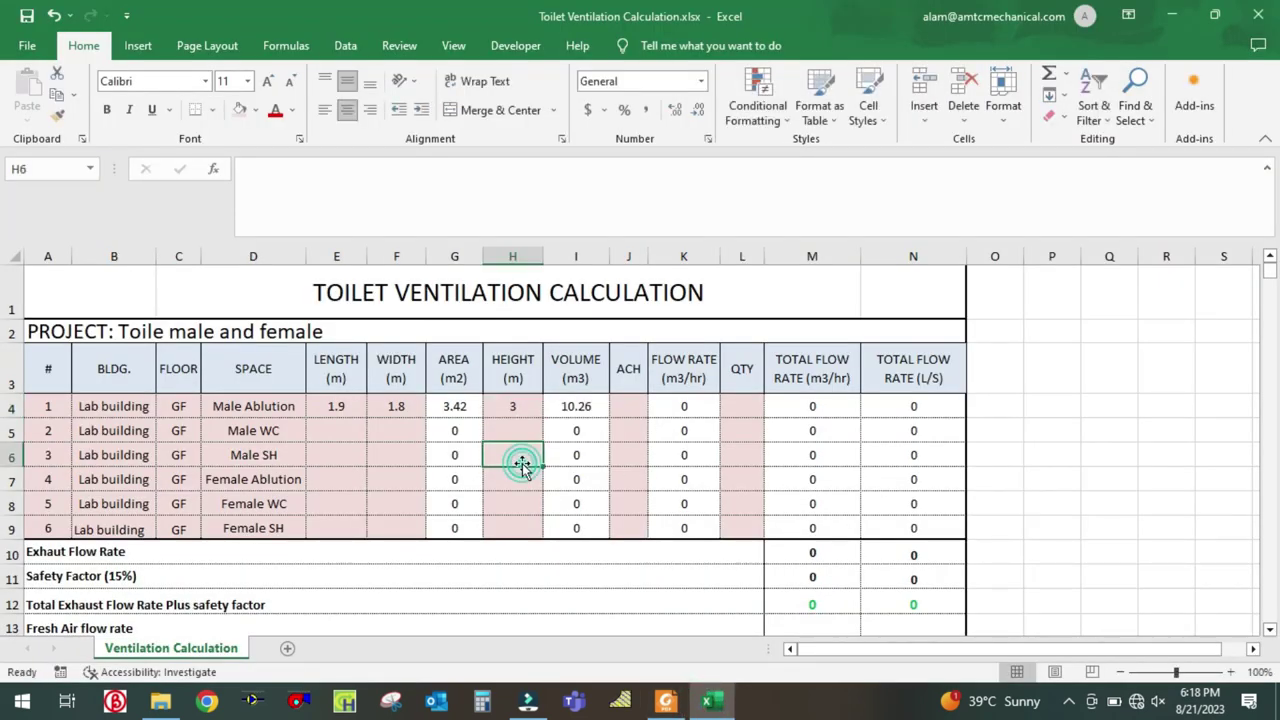
# Step: Inspect how the Male Ablution volume in I4 is calculated from its area and height
pyautogui.click(583, 405)
pyautogui.doubleClick(583, 405)
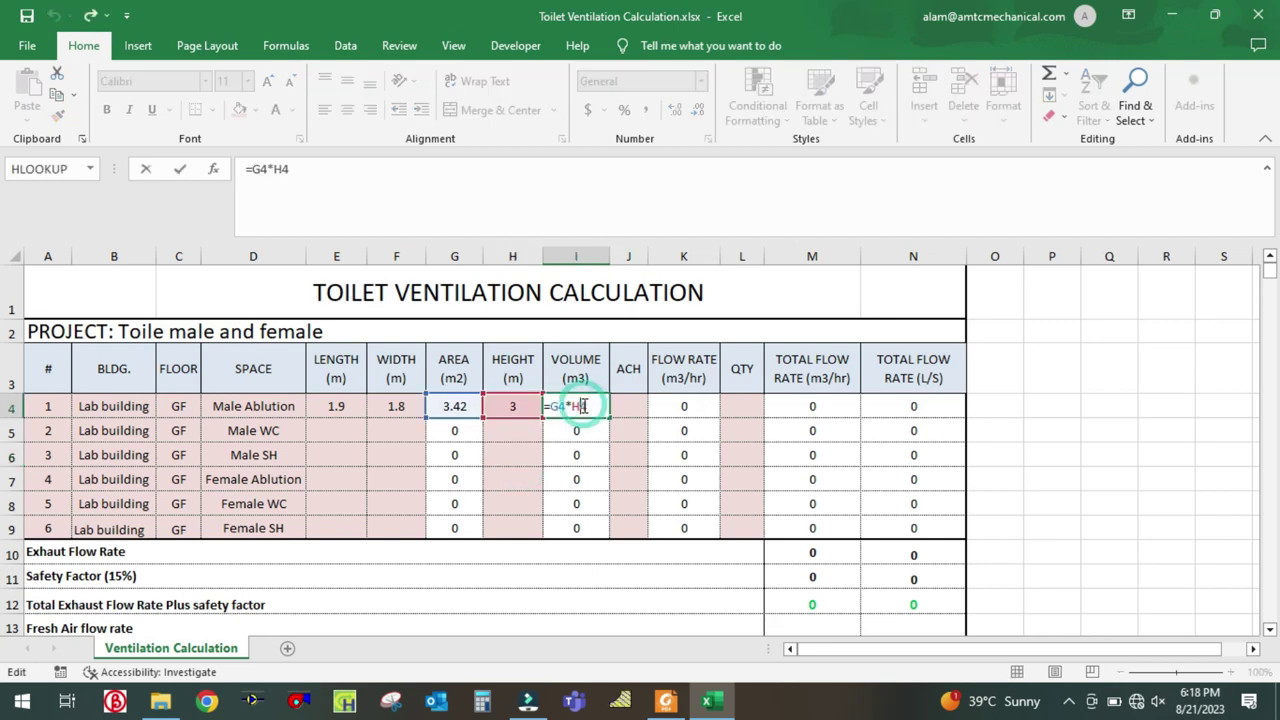
pyautogui.press('Escape')
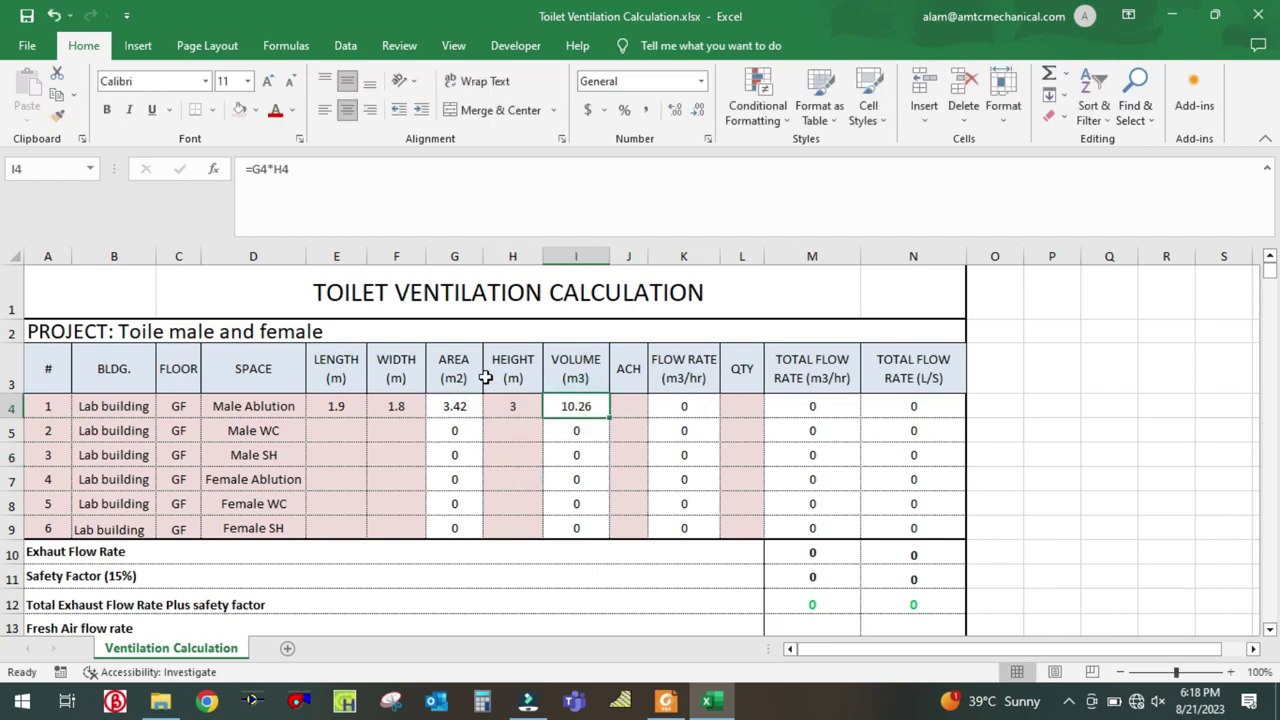
pyautogui.doubleClick(588, 405)
pyautogui.press('Escape')
# Step: Note the ACH range "6 to 10" in cell P3 beside the calculation table
pyautogui.click(632, 403)
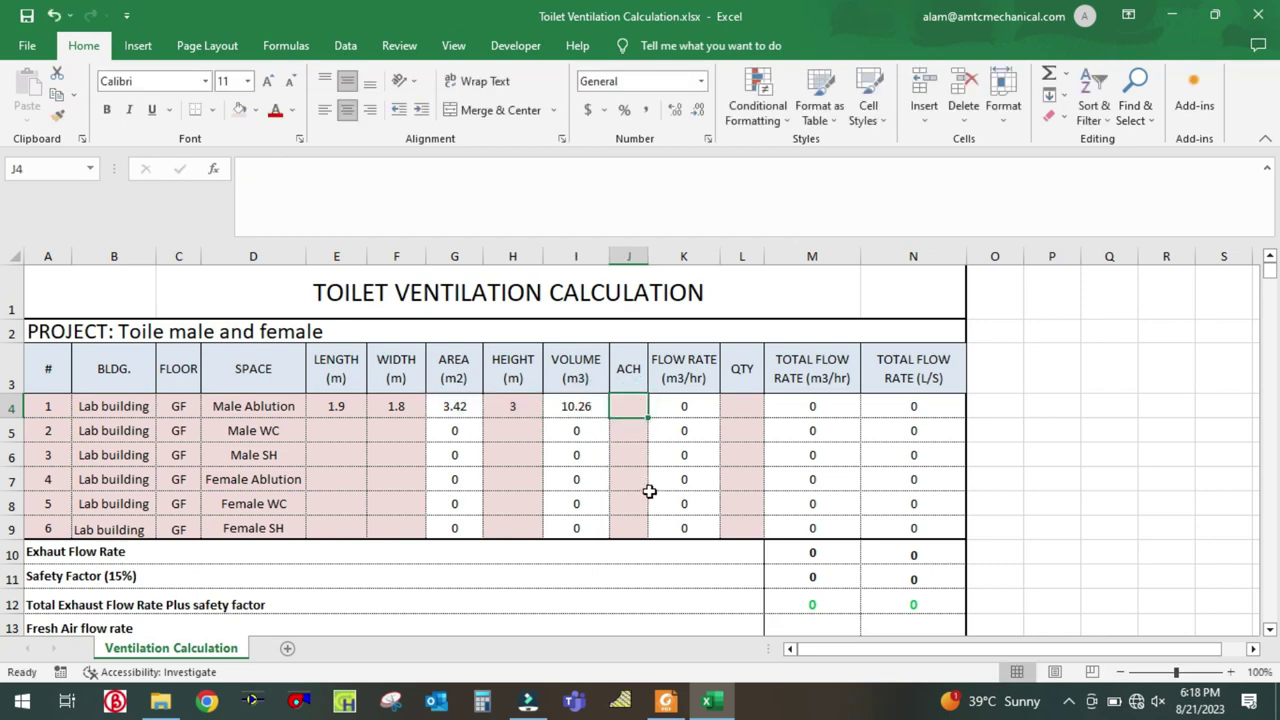
pyautogui.click(1071, 364)
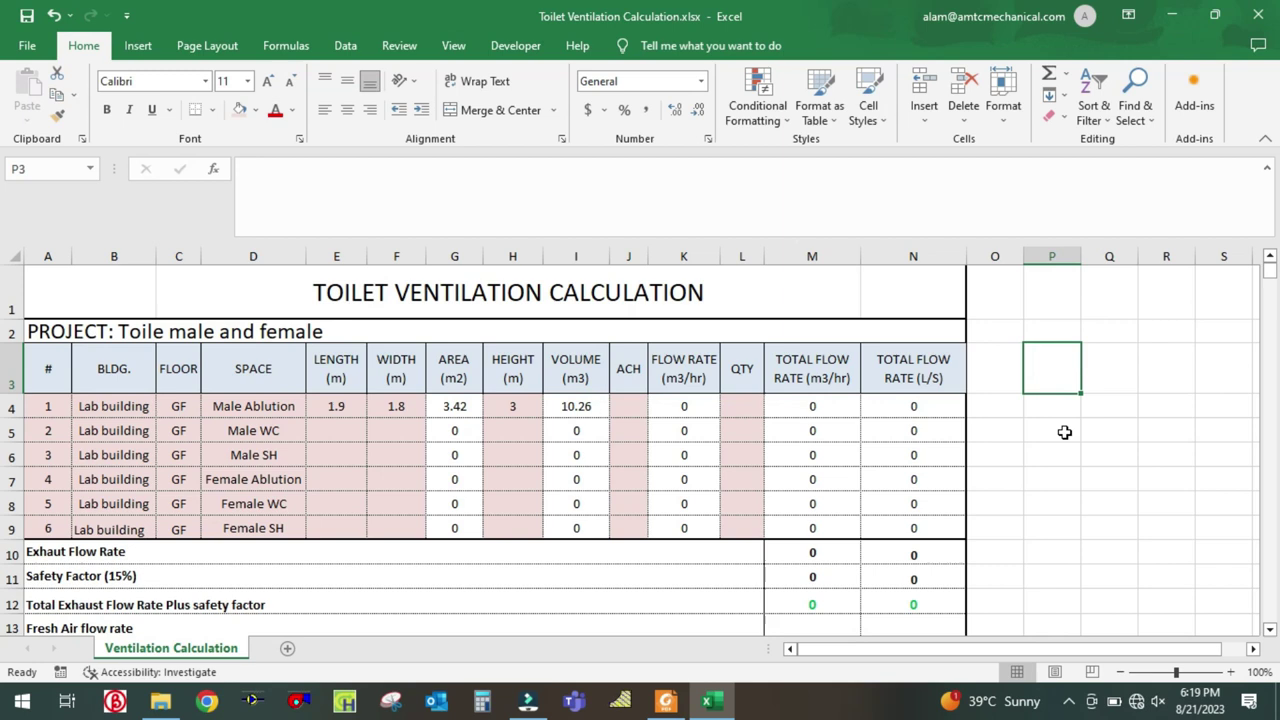
pyautogui.write('6')
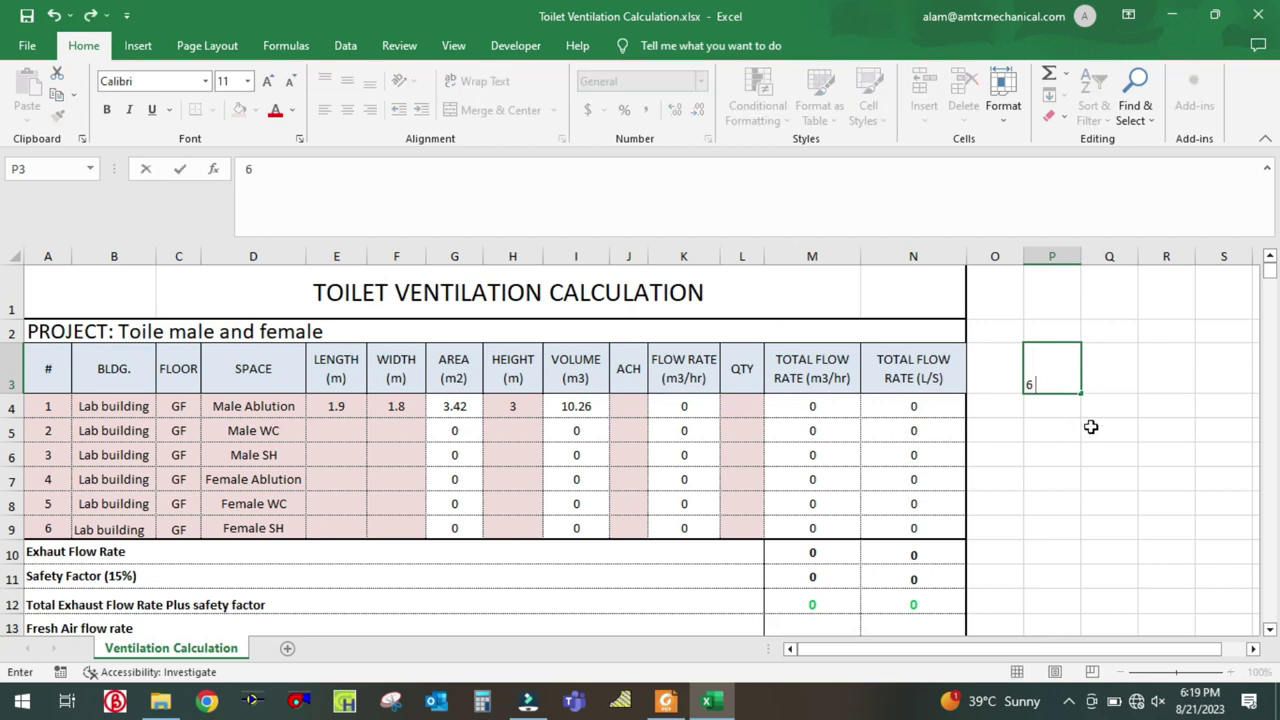
pyautogui.write(' to 10')
pyautogui.press('Return')
pyautogui.click(1051, 366)
pyautogui.click(1037, 462)
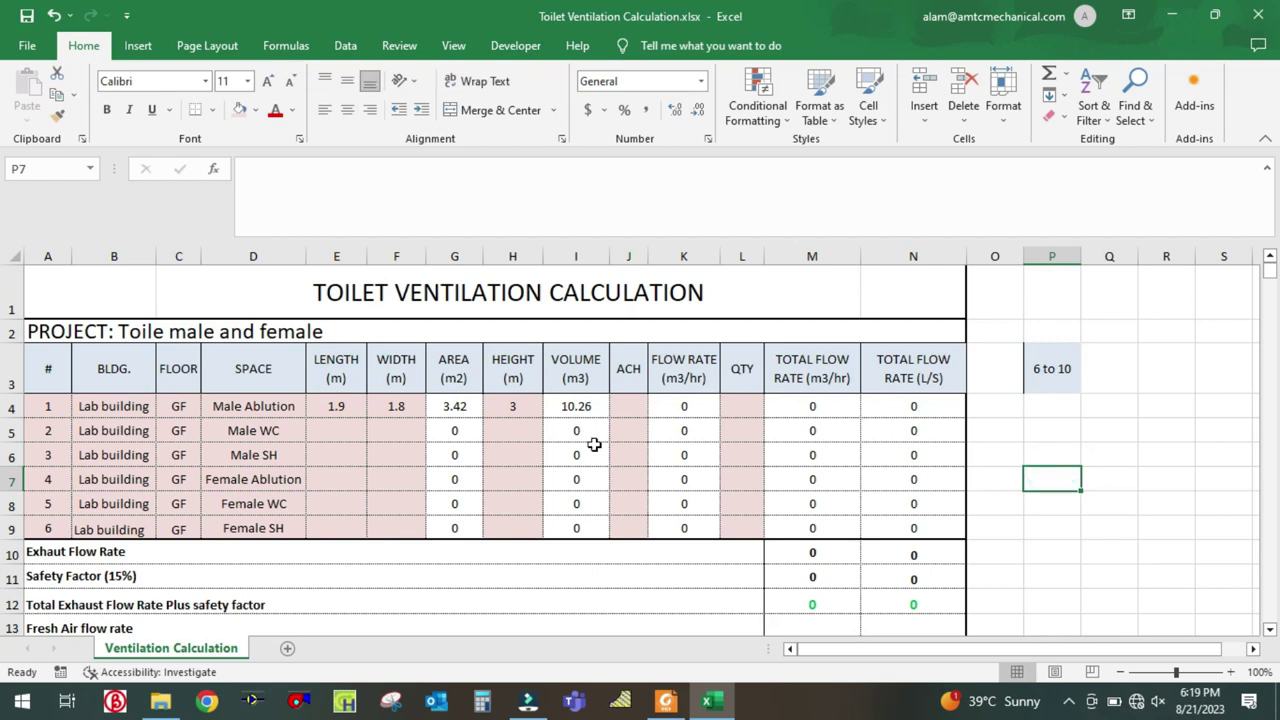
# Step: Set the Male Ablution ACH to 6
pyautogui.click(641, 408)
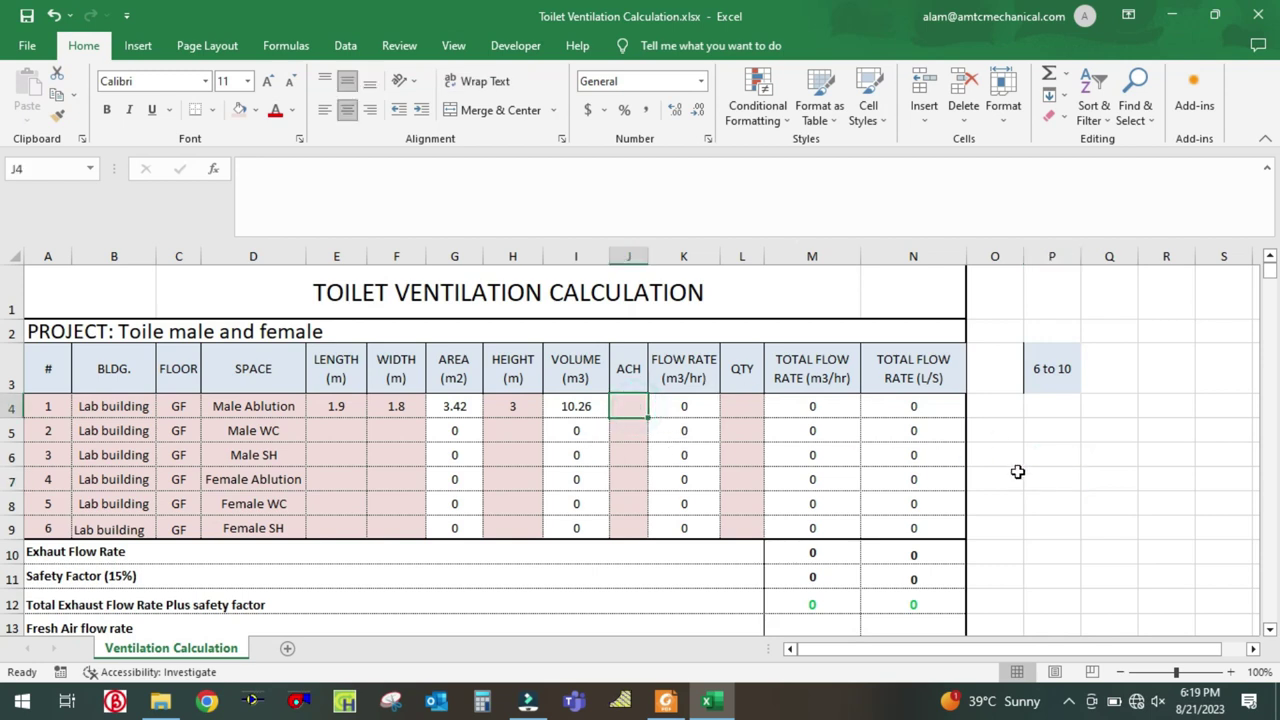
pyautogui.write('6')
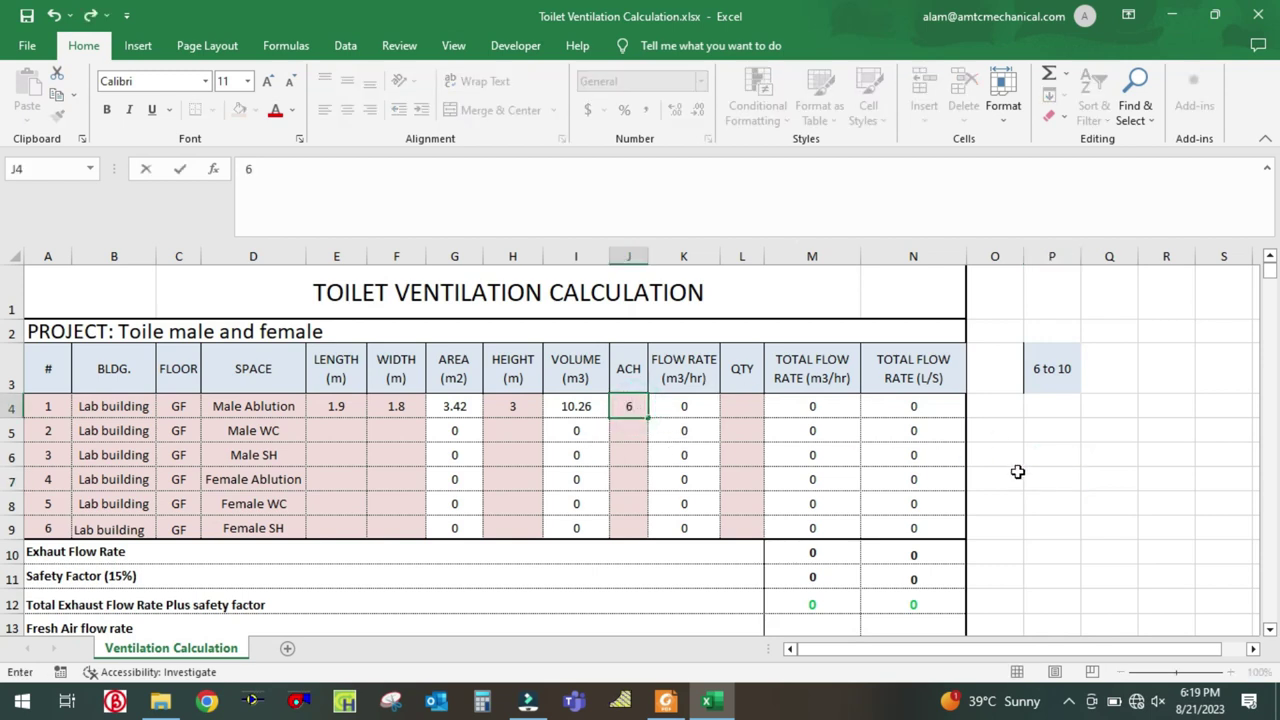
pyautogui.click(1008, 478)
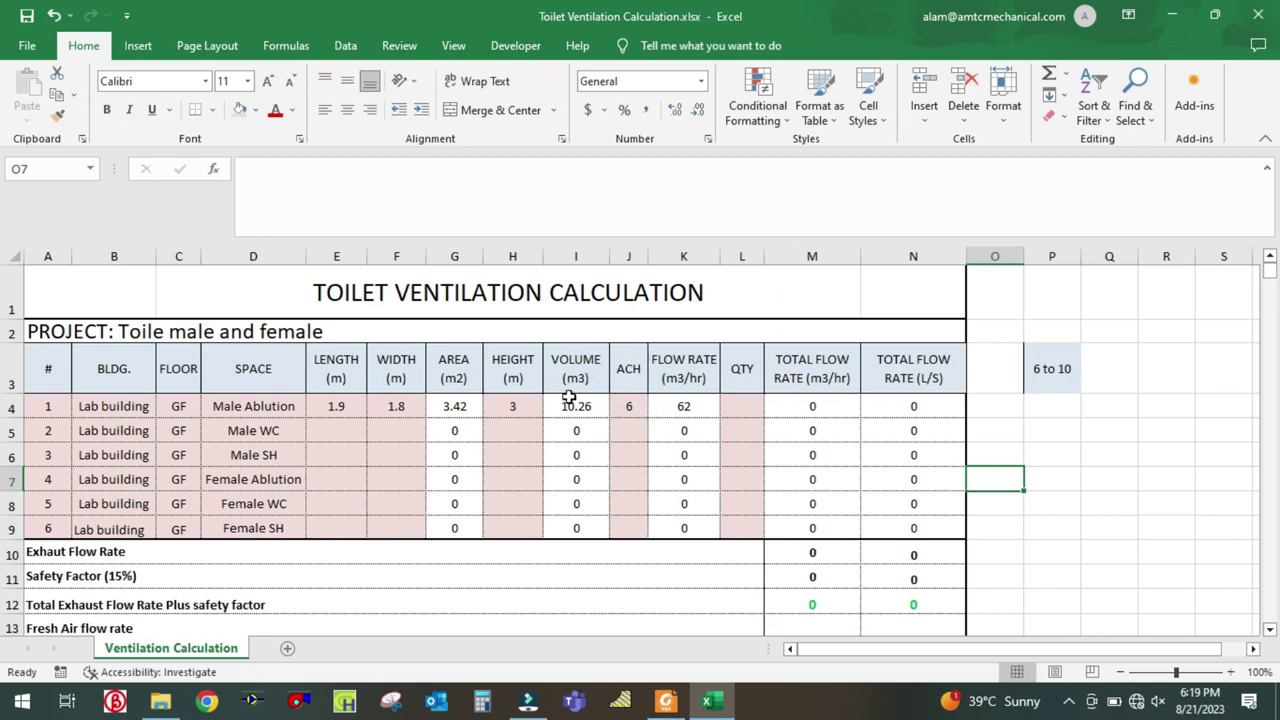
# Step: Inspect how the Male Ablution flow rate in K4 is calculated from its volume and ACH
pyautogui.click(706, 408)
pyautogui.doubleClick(706, 408)
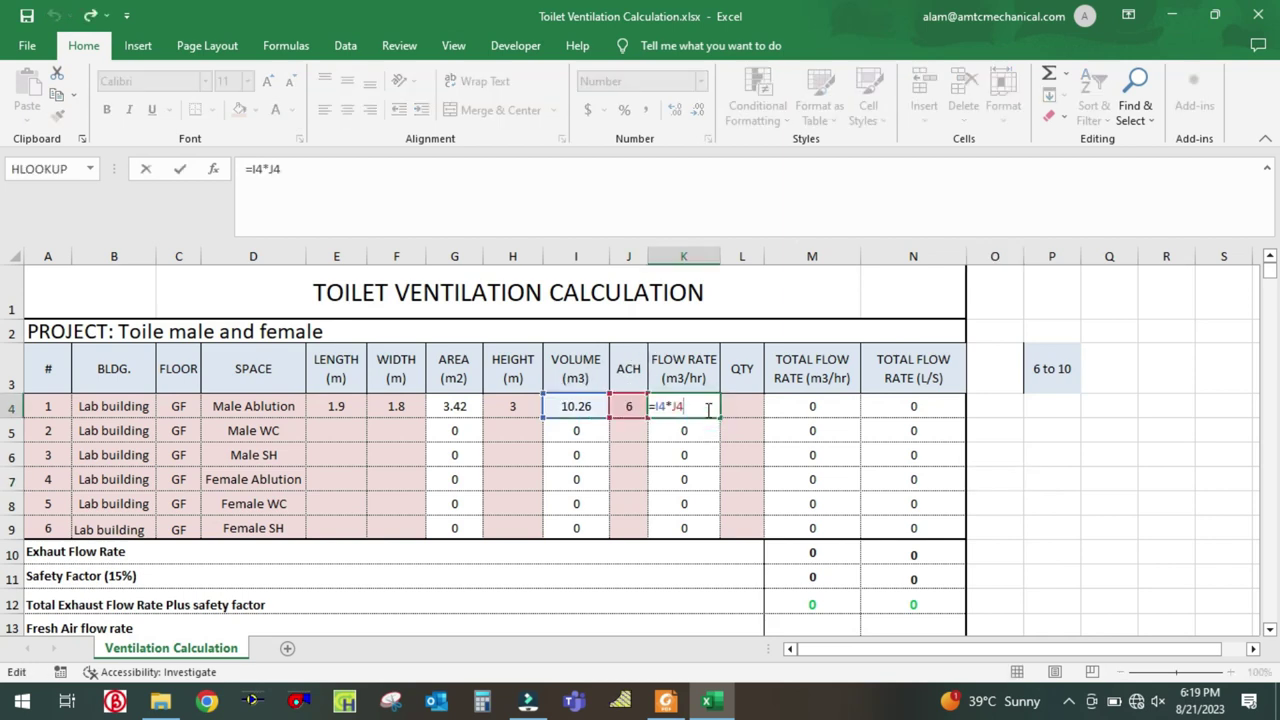
pyautogui.press('Escape')
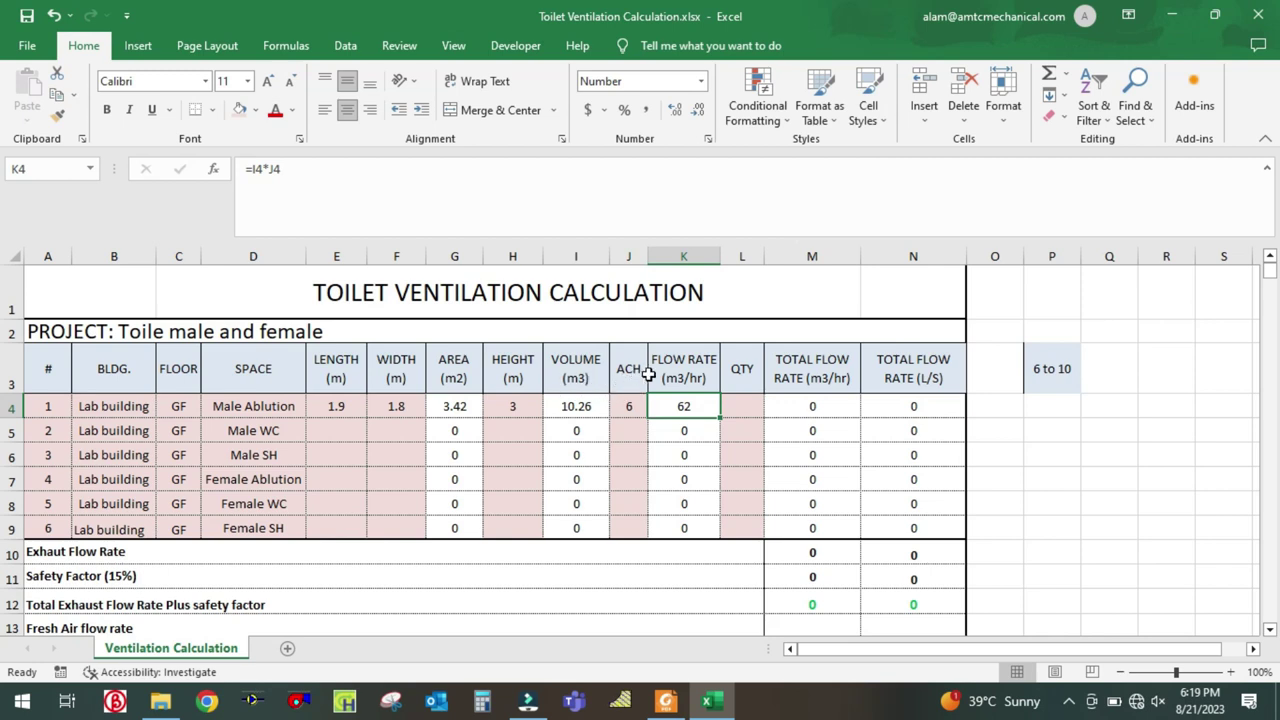
# Step: Enter 1 as the Male Ablution quantity
pyautogui.click(749, 402)
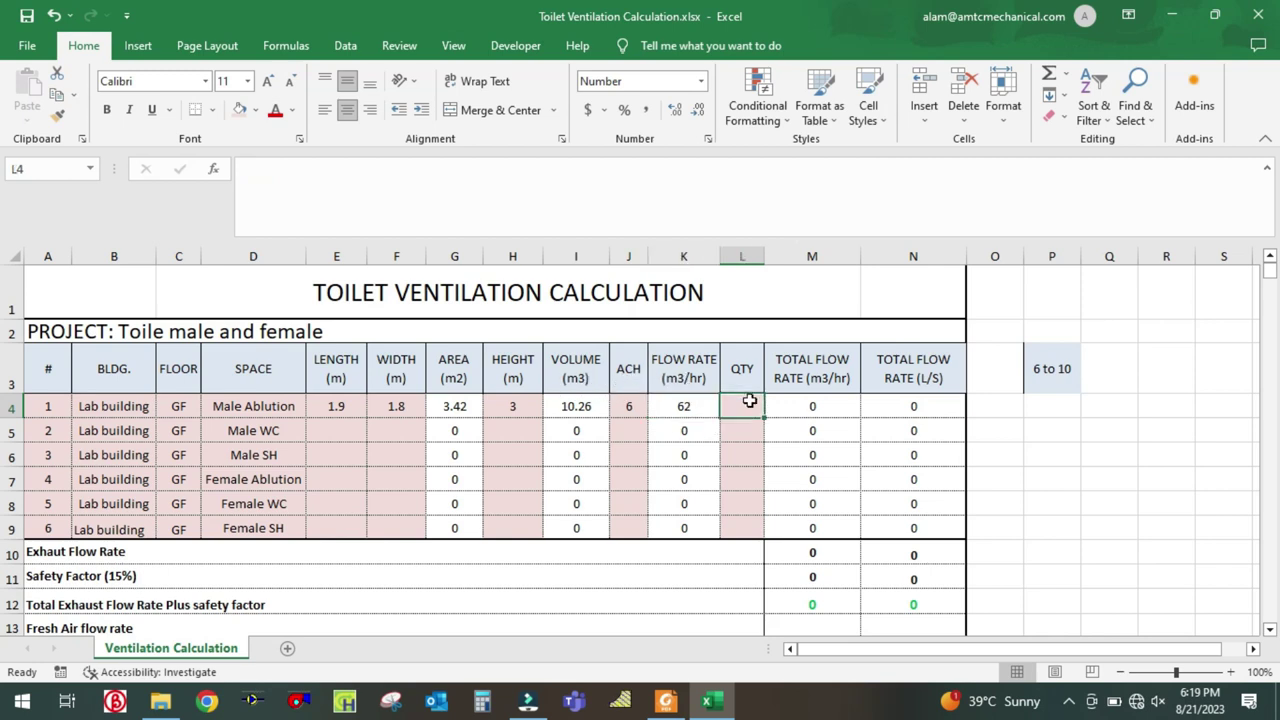
pyautogui.write('1')
pyautogui.click(1062, 449)
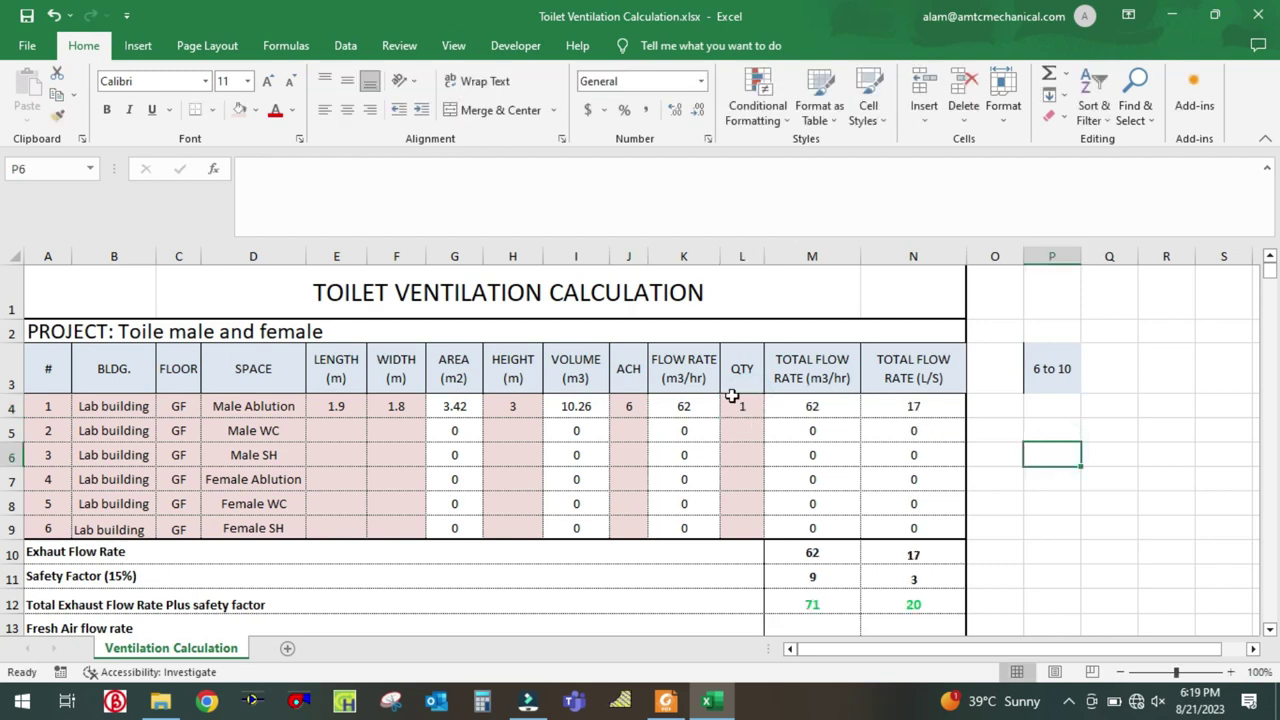
# Step: Inspect how the Male Ablution total flow rate in M4 is calculated from flow rate and quantity
pyautogui.click(814, 408)
pyautogui.doubleClick(815, 407)
pyautogui.press('Escape')
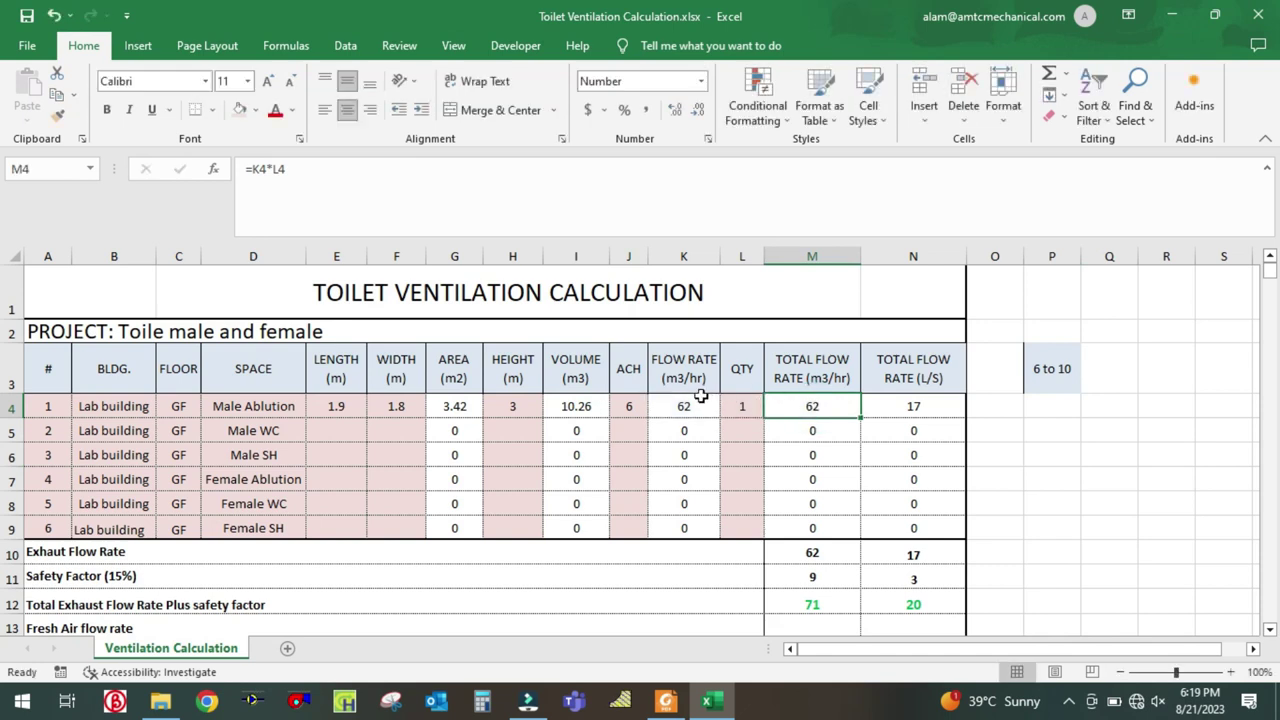
pyautogui.doubleClick(817, 400)
pyautogui.press('Escape')
# Step: Try a quantity of 2 for Male Ablution and check its total flow rates in M4 and N4
pyautogui.click(745, 410)
pyautogui.write('2')
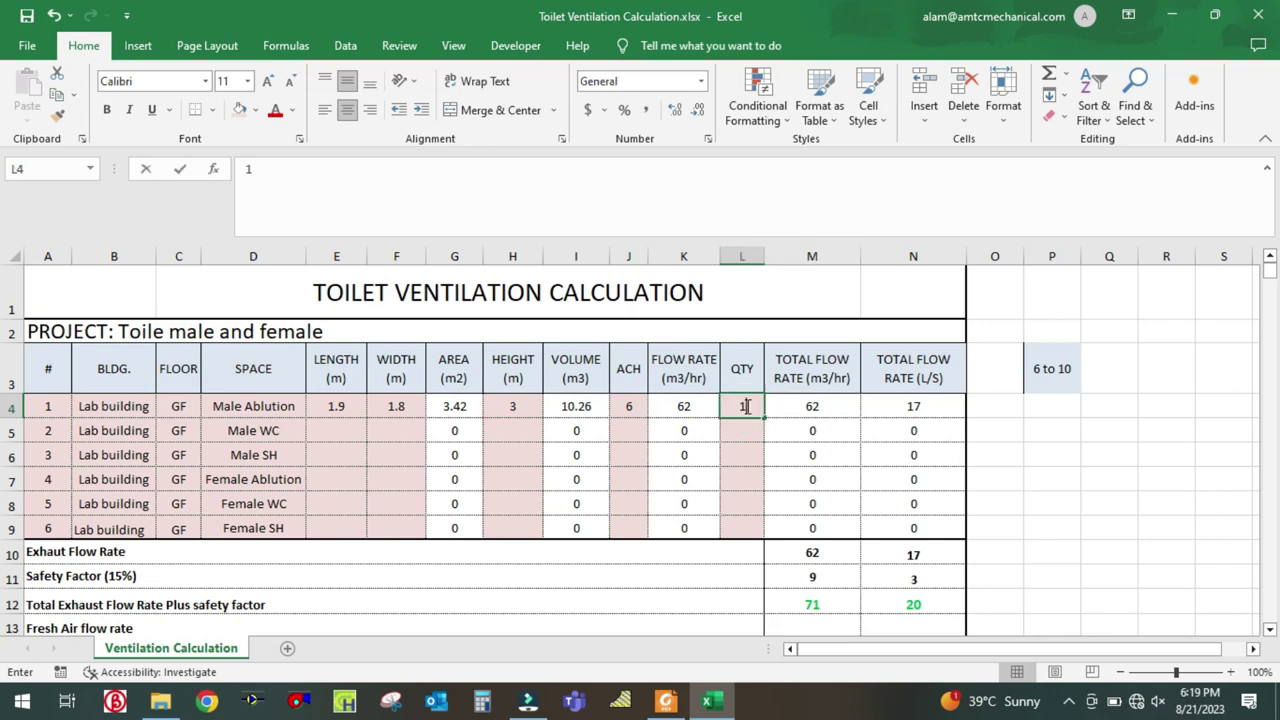
pyautogui.click(1019, 454)
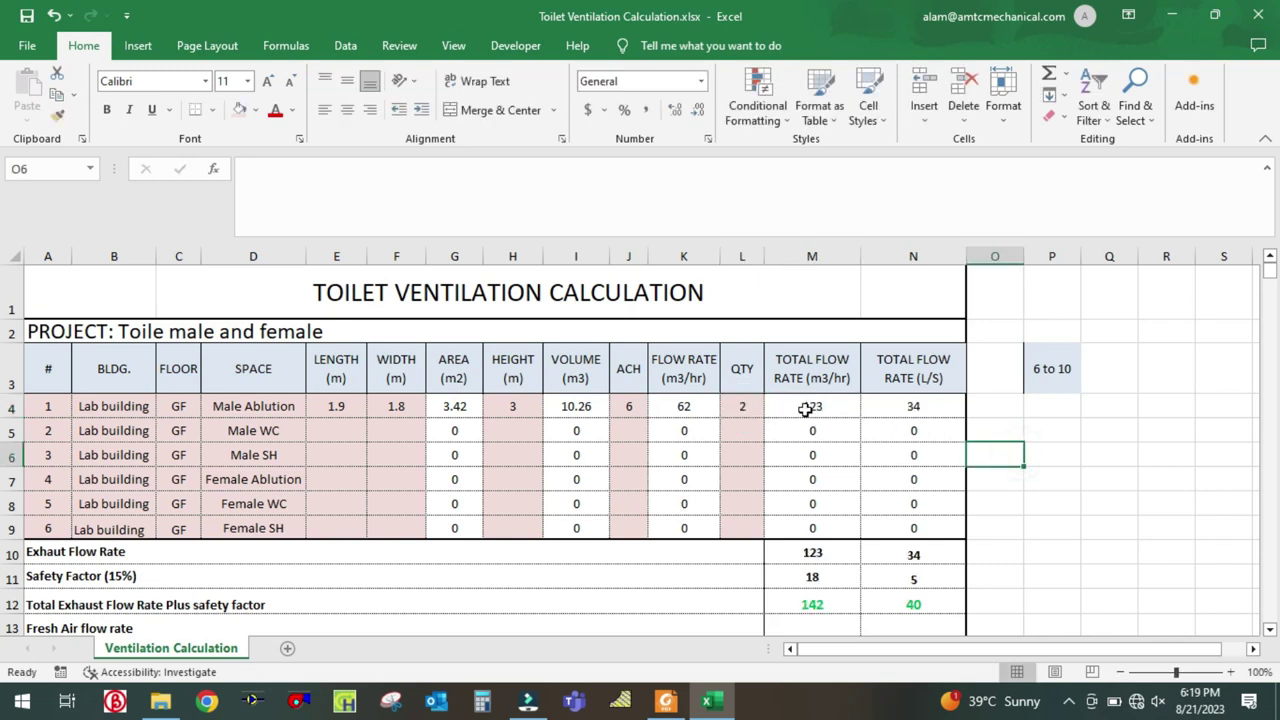
pyautogui.click(749, 405)
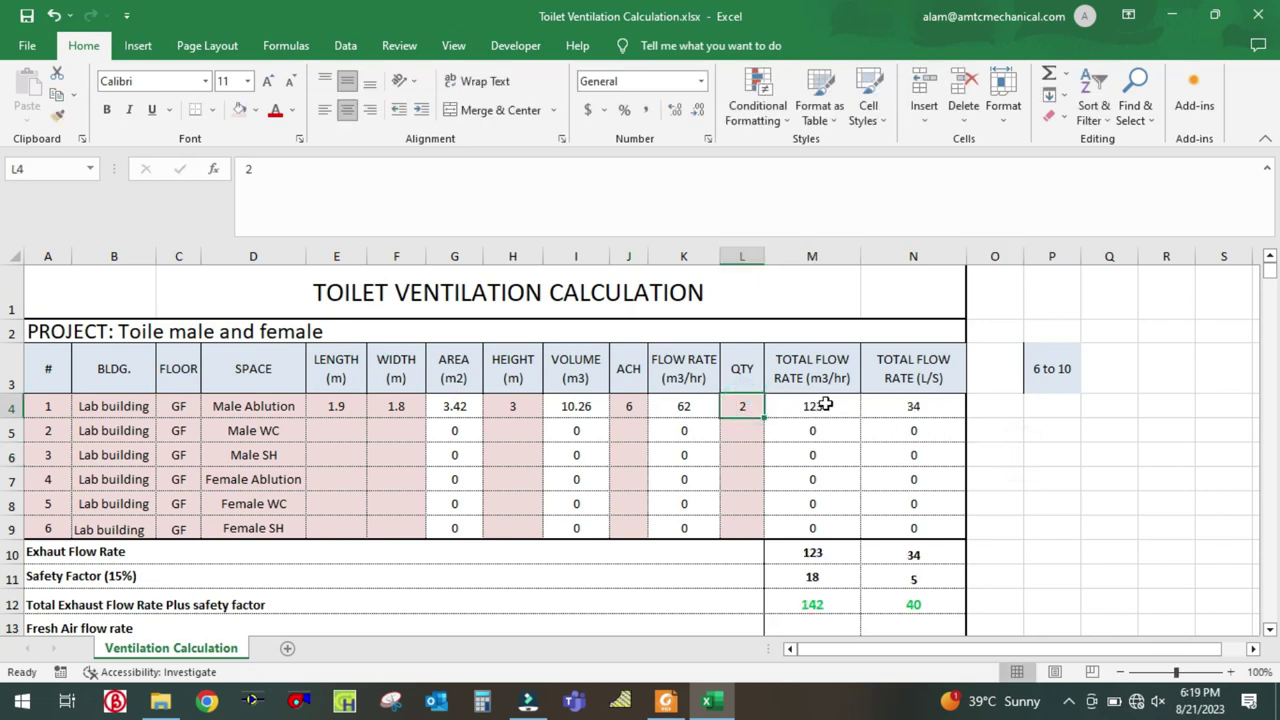
pyautogui.doubleClick(827, 403)
pyautogui.press('Escape')
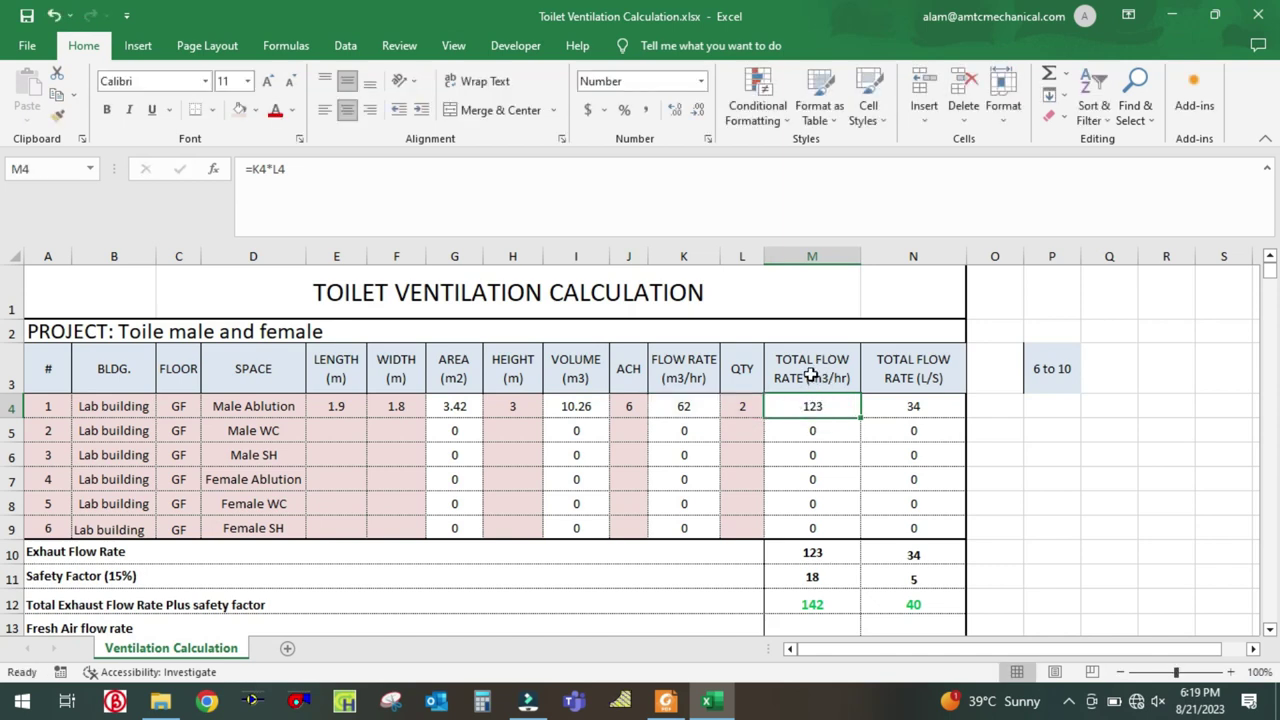
pyautogui.click(899, 406)
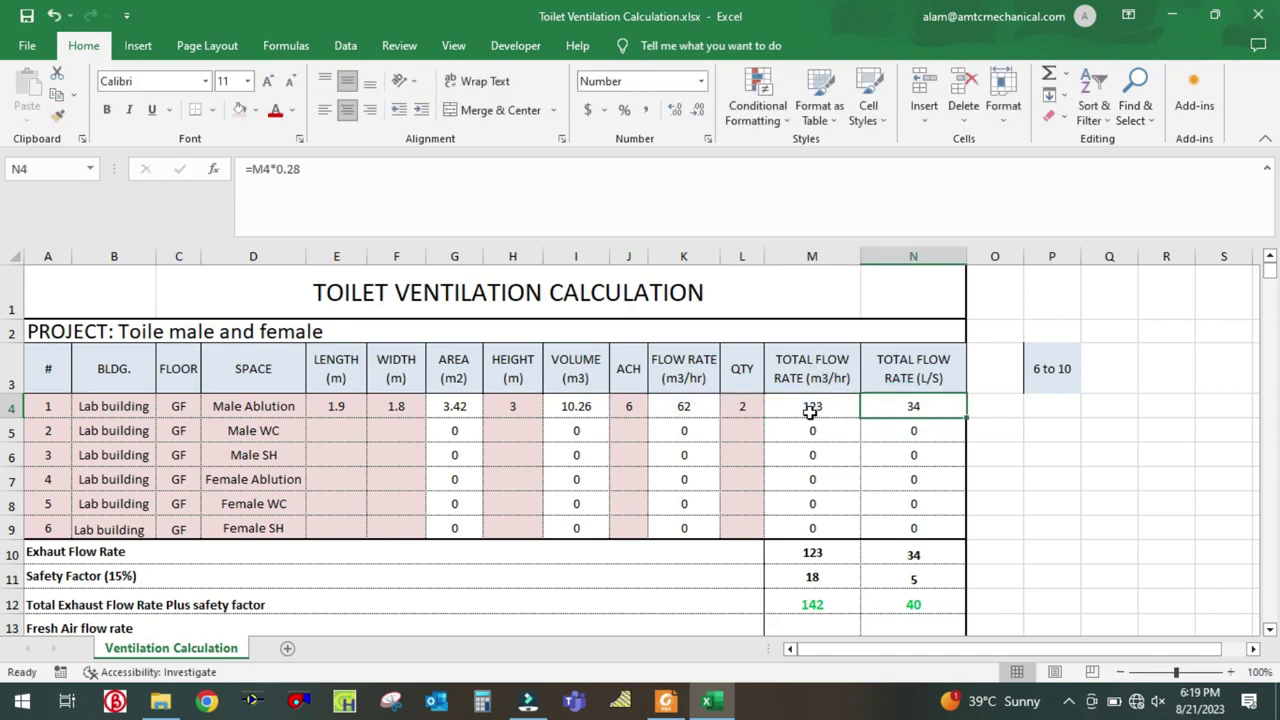
# Step: Set the Male Ablution quantity back to 1
pyautogui.click(738, 405)
pyautogui.write('1')
pyautogui.click(1109, 455)
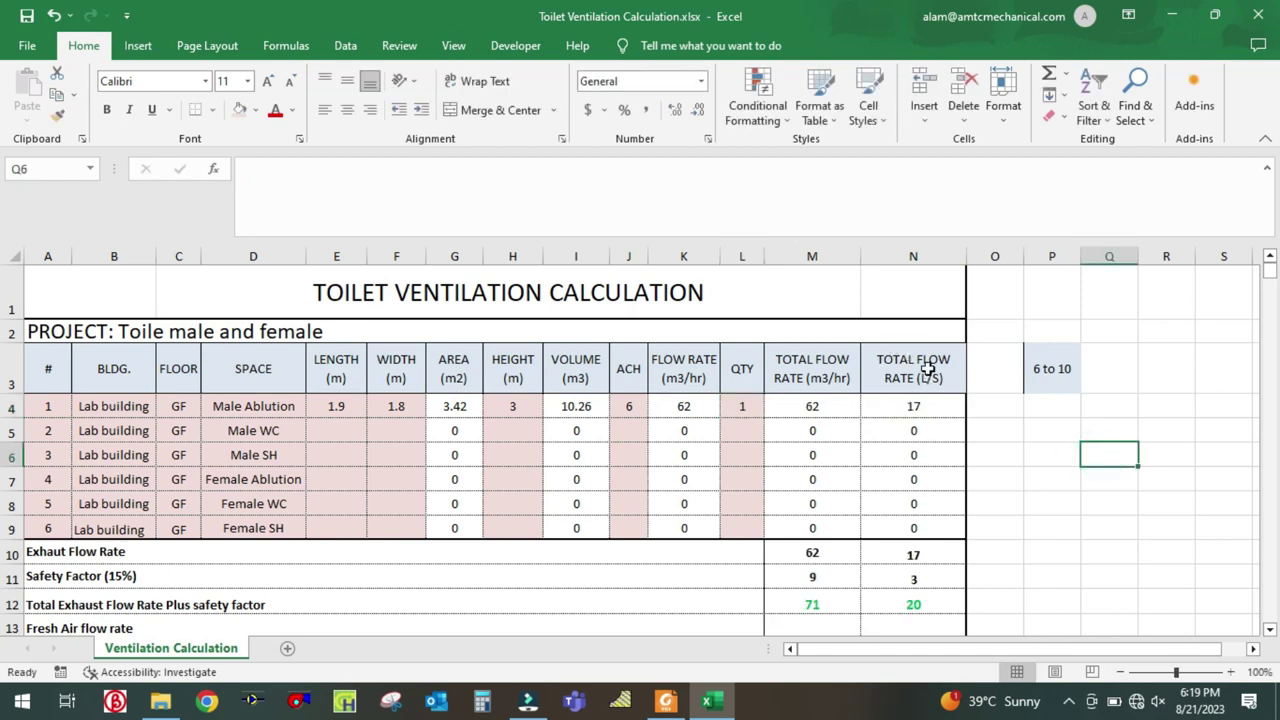
# Step: Examine how the N4 formula converts the Male Ablution total flow rate from m3/hr to L/S
pyautogui.doubleClick(910, 403)
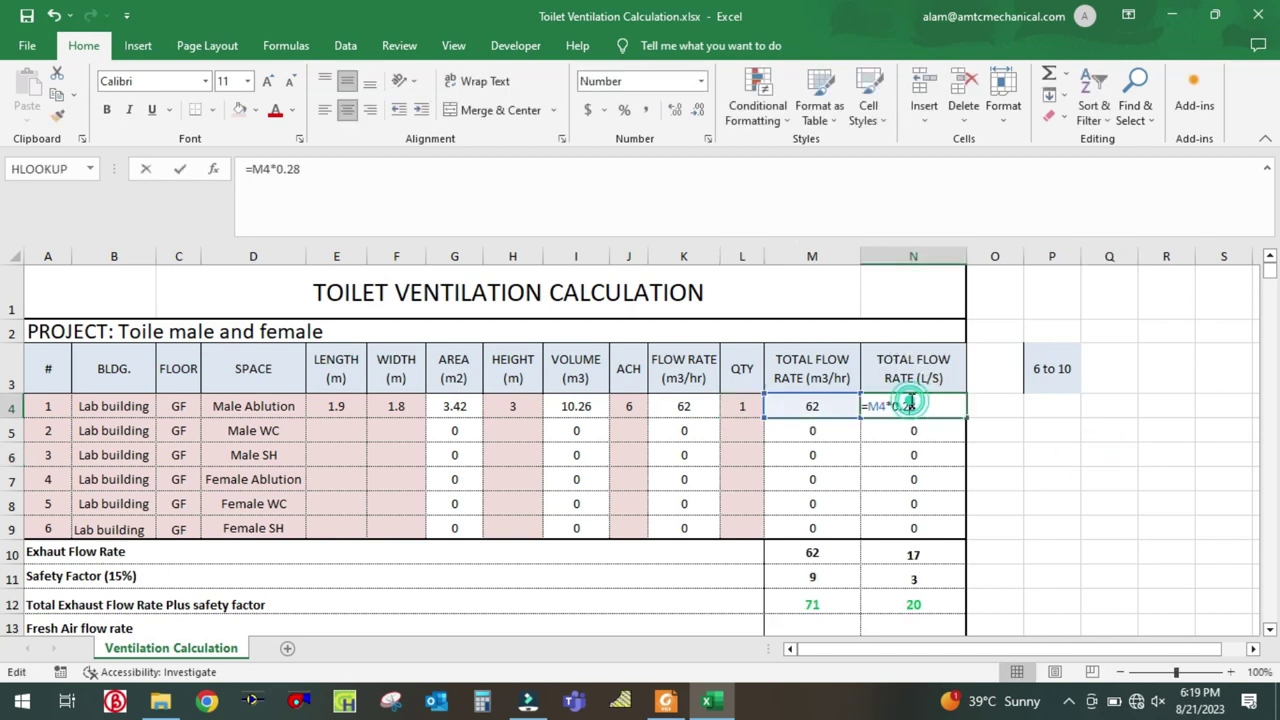
pyautogui.press('Escape')
pyautogui.doubleClick(916, 405)
pyautogui.press('Escape')
pyautogui.click(1050, 455)
pyautogui.click(900, 403)
pyautogui.doubleClick(934, 405)
pyautogui.press('Escape')
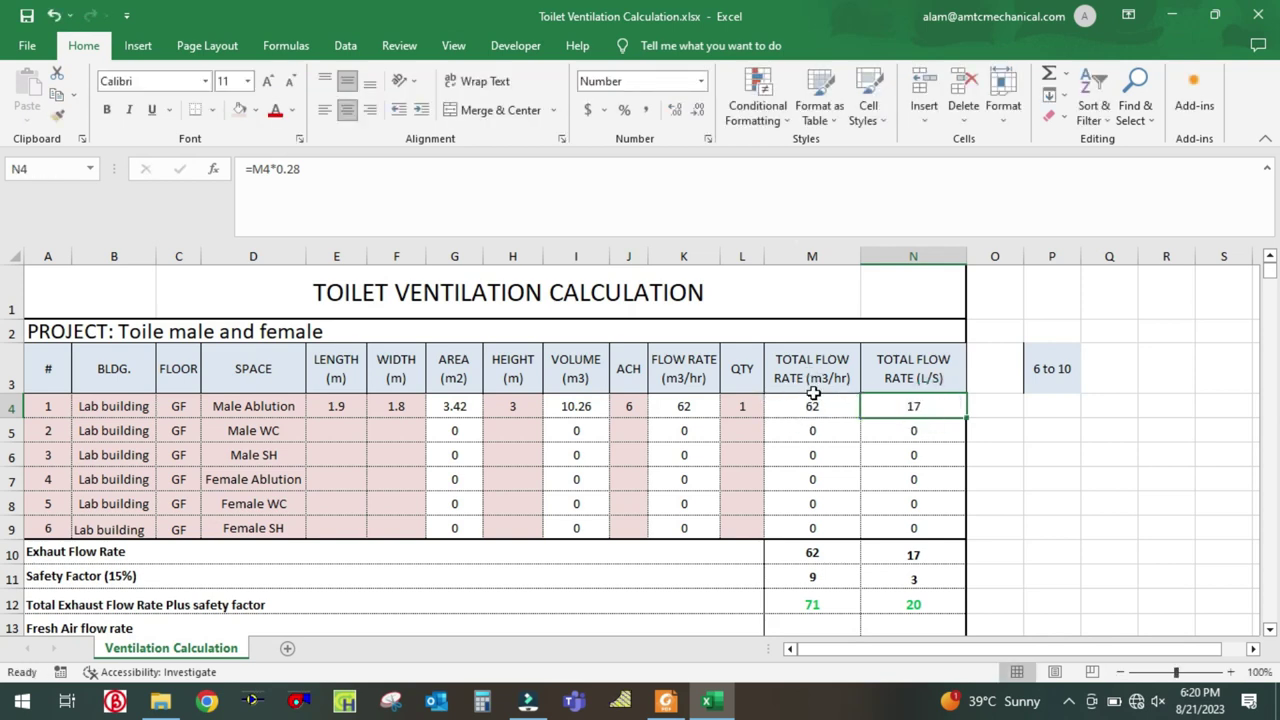
pyautogui.doubleClick(914, 403)
pyautogui.press('Escape')
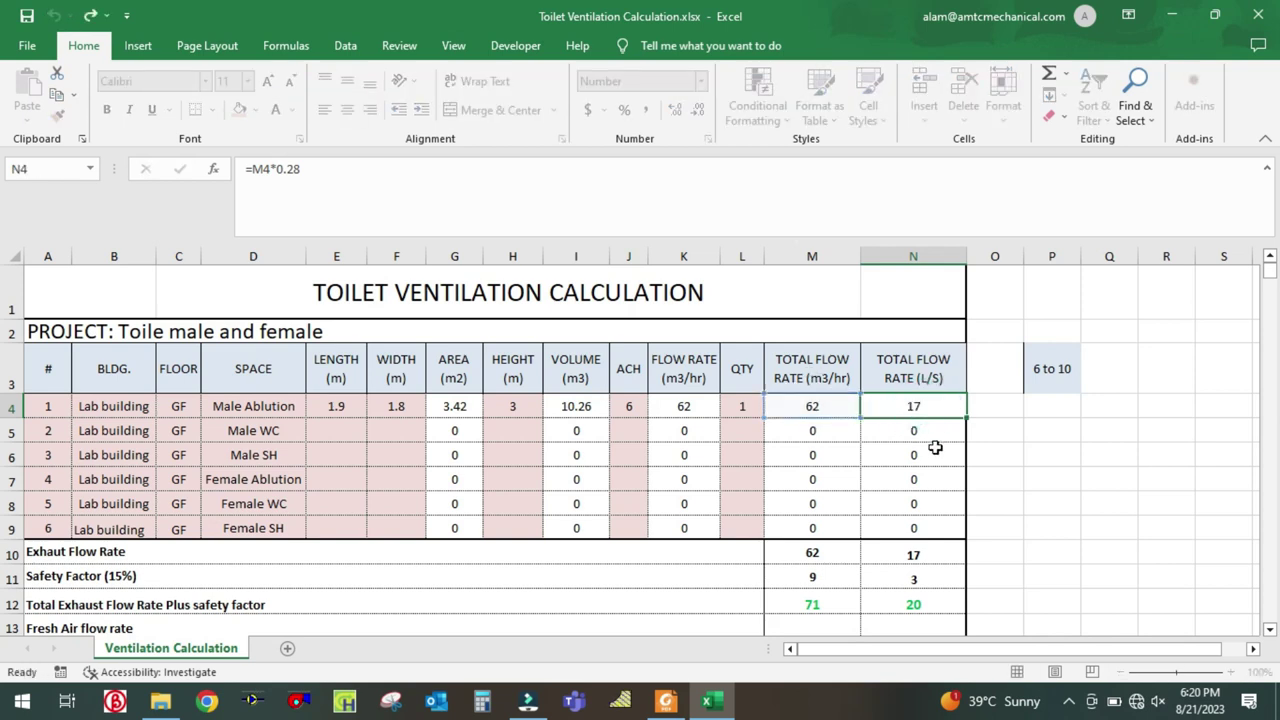
pyautogui.click(1043, 452)
pyautogui.click(946, 404)
pyautogui.click(1075, 476)
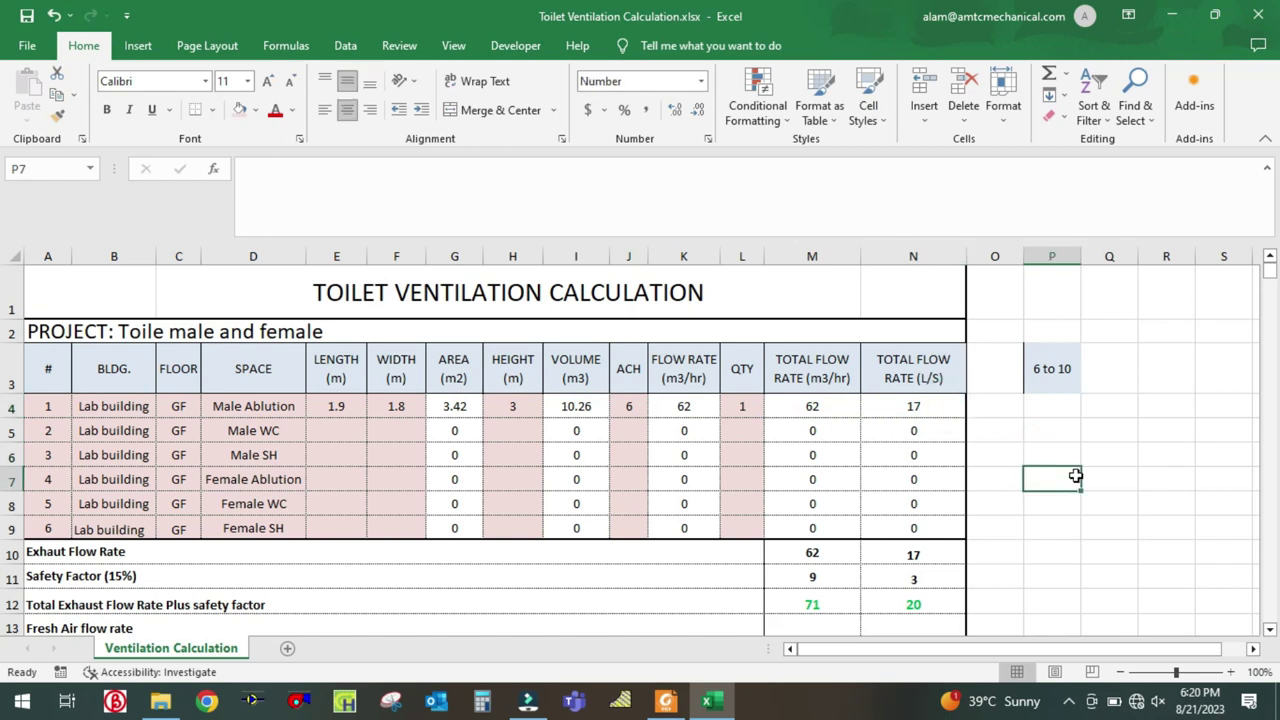
# Step: Look up the Male WC dimensions in the Foxit PDF drawing and enter length 1.8 and width 0.9 in its Excel row
pyautogui.click(326, 431)
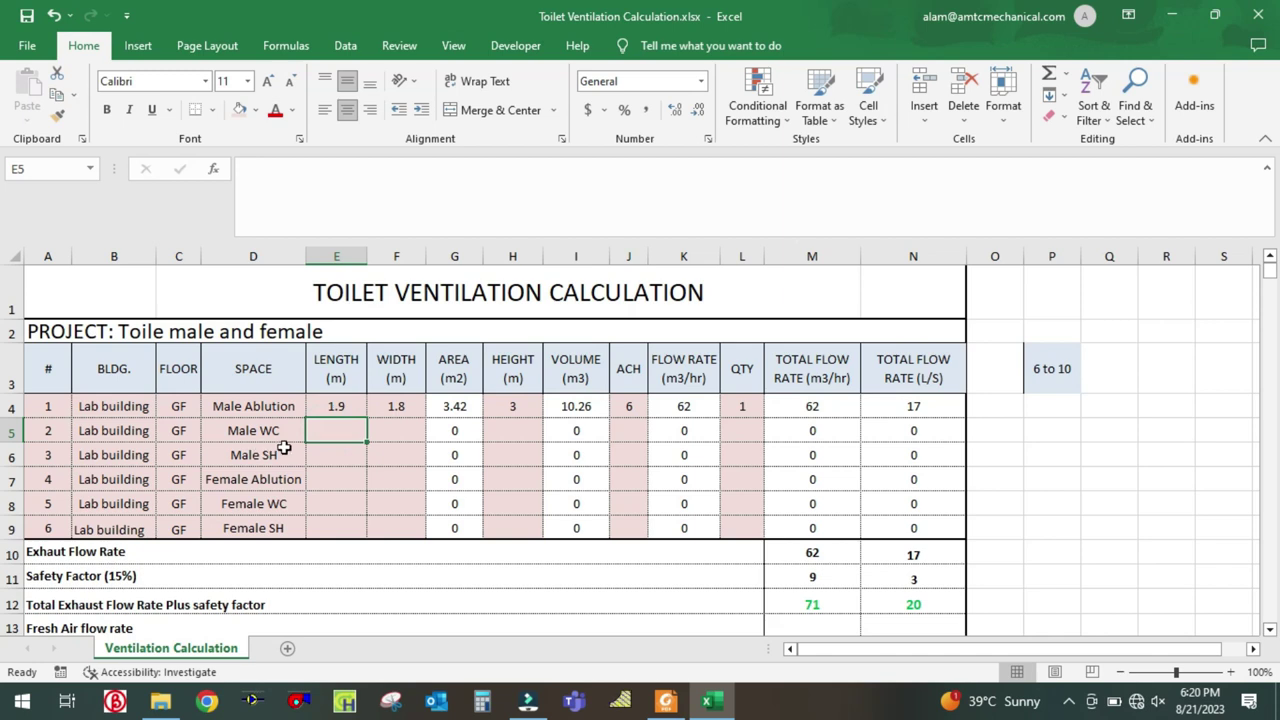
pyautogui.click(665, 701)
pyautogui.moveTo(542, 520); pyautogui.dragTo(556, 459)
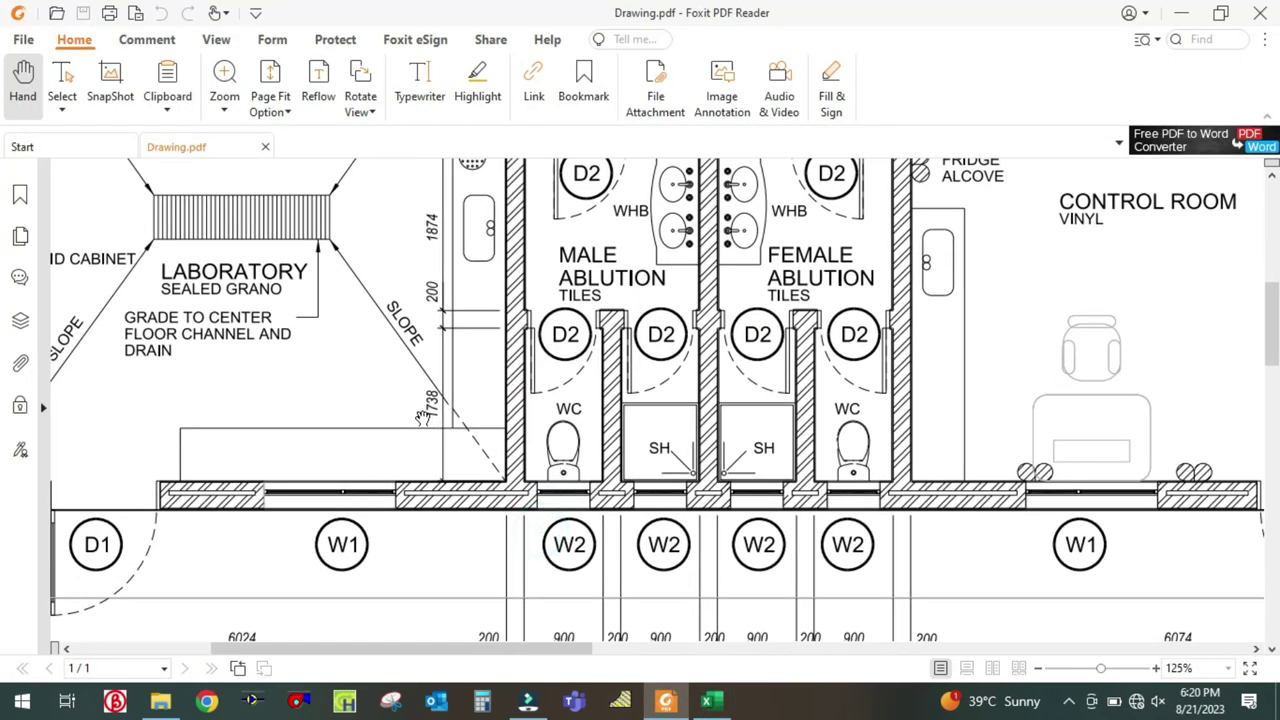
pyautogui.moveTo(562, 543); pyautogui.dragTo(573, 490)
pyautogui.scroll(2, 573, 490)
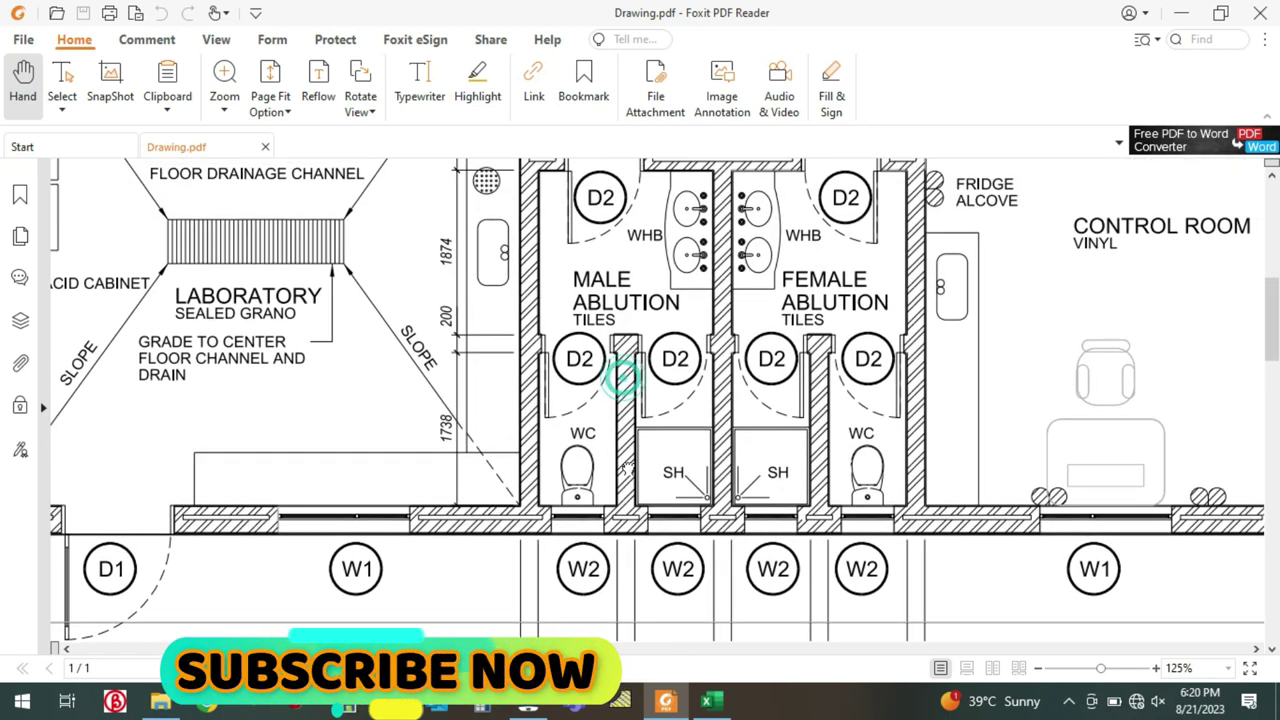
pyautogui.click(710, 701)
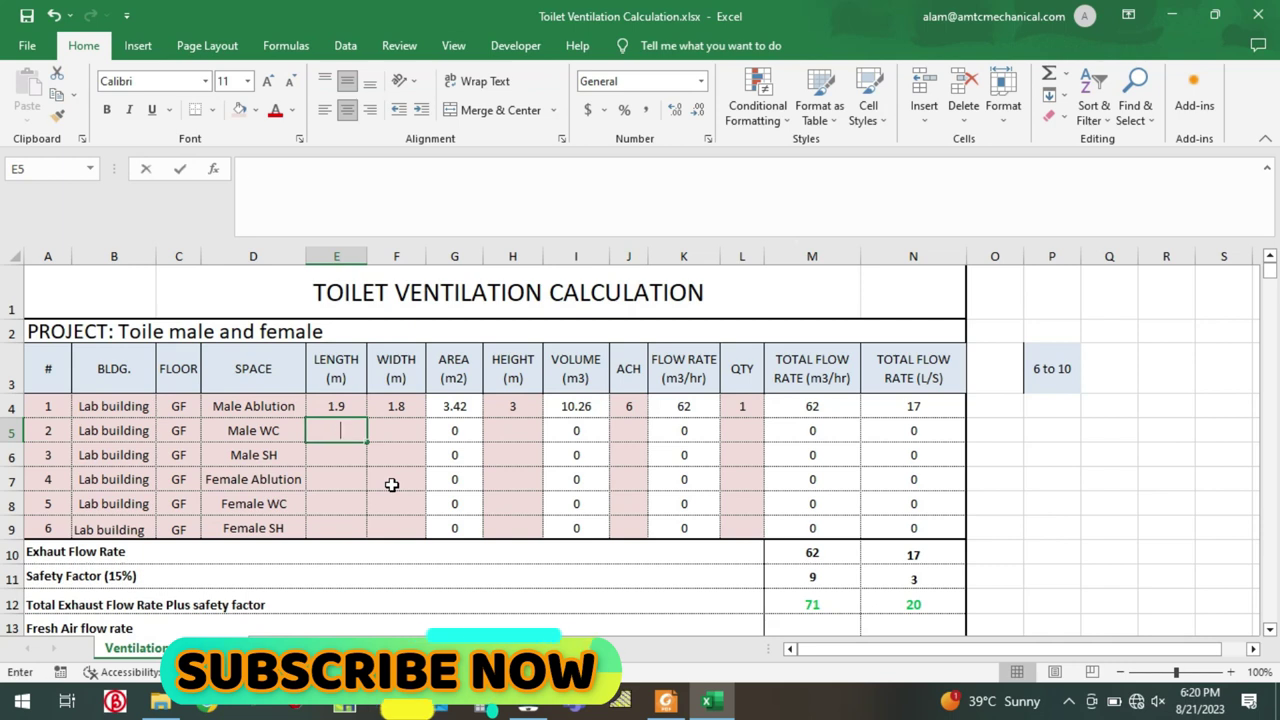
pyautogui.write('1.8')
pyautogui.click(403, 424)
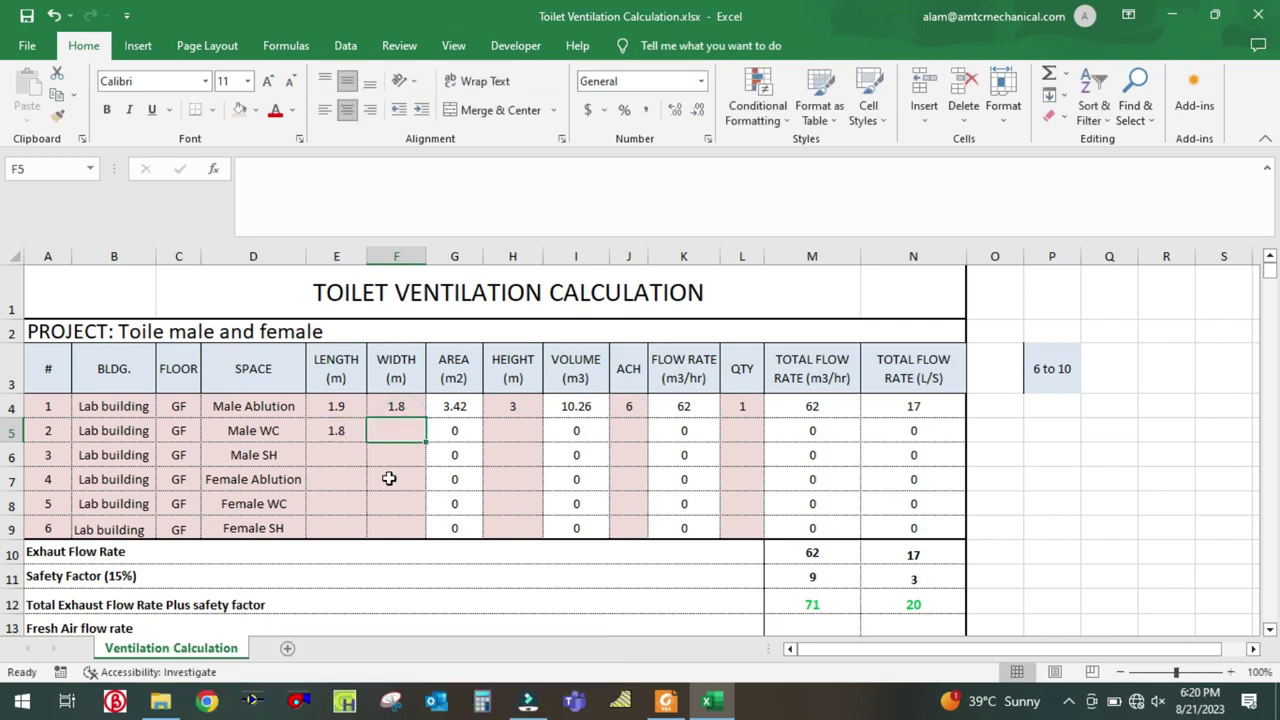
pyautogui.write('0.9')
pyautogui.click(389, 479)
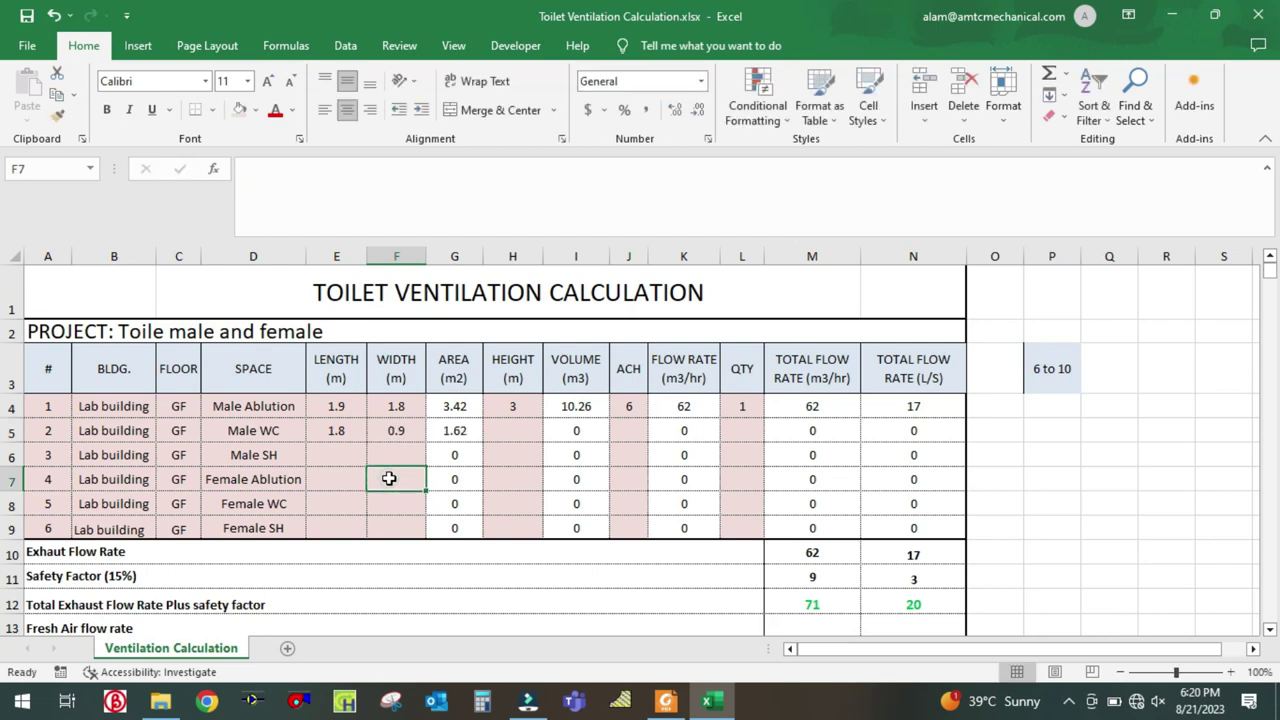
# Step: Set the Male WC height to 3 m and its ACH to 6
pyautogui.click(506, 430)
pyautogui.write('3')
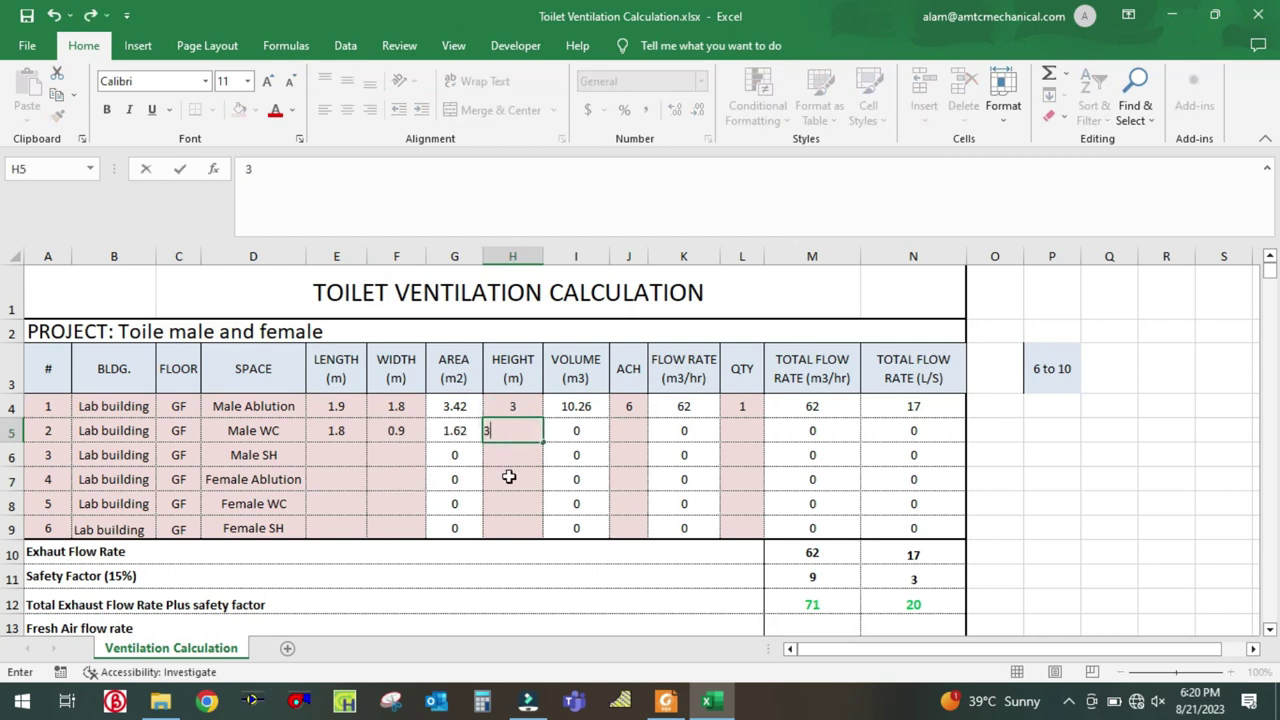
pyautogui.click(509, 477)
pyautogui.click(628, 432)
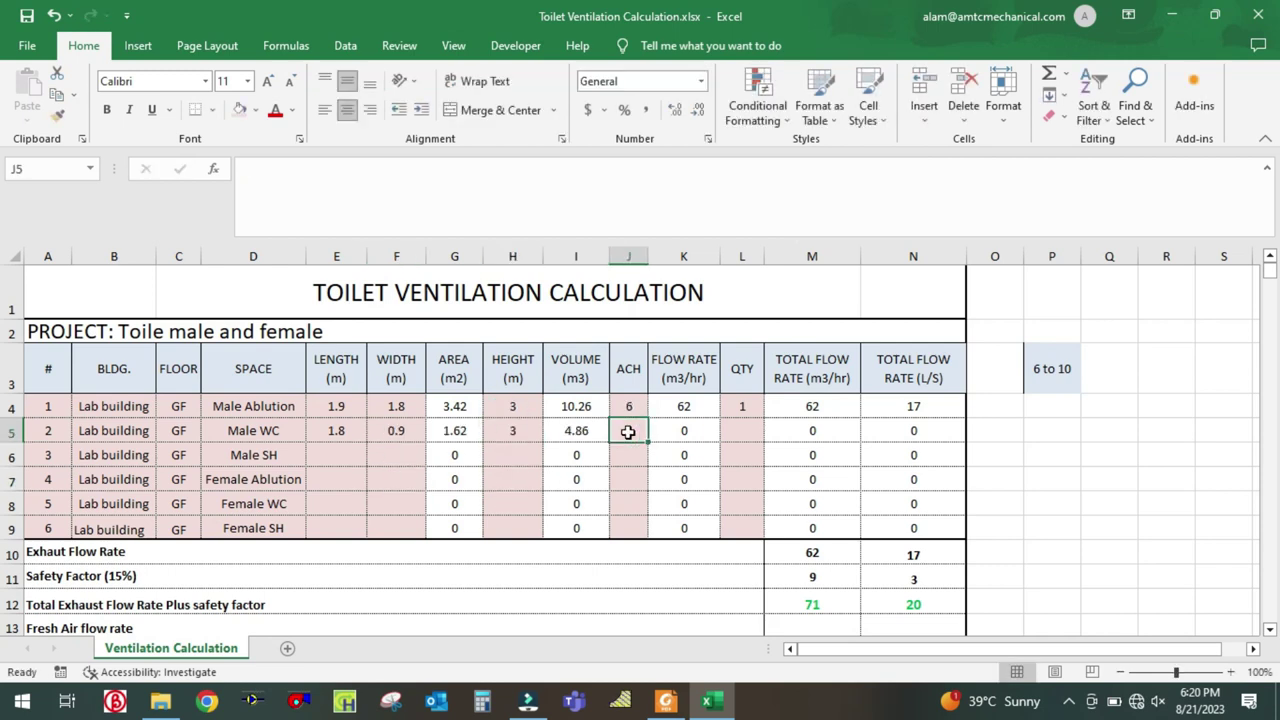
pyautogui.write('6')
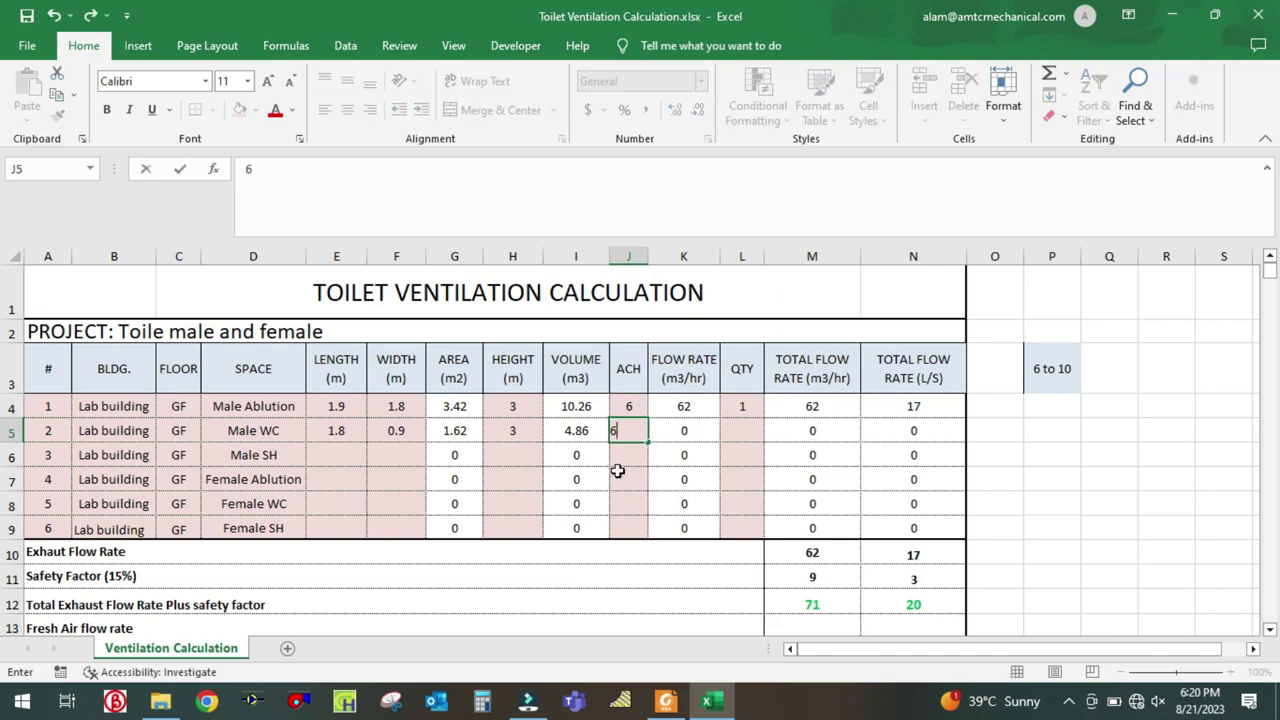
pyautogui.click(629, 455)
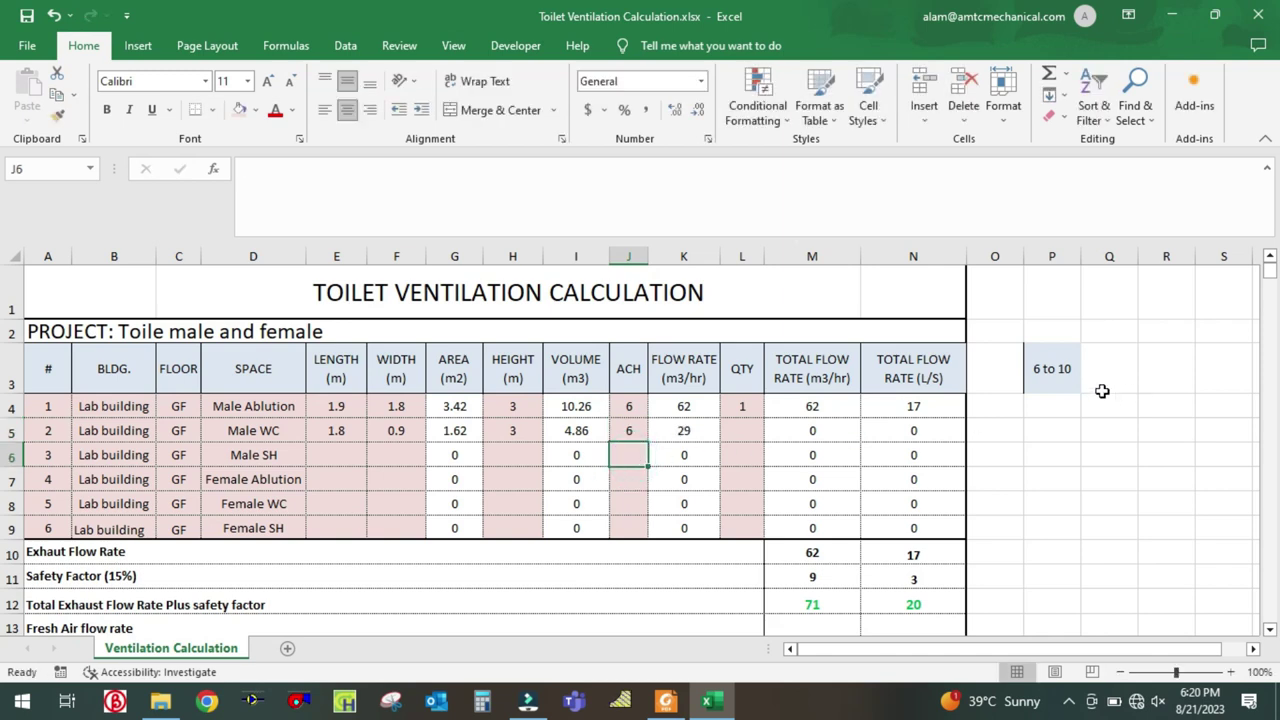
# Step: Check the reference ACH range noted in cell P3 beside the table
pyautogui.click(1043, 381)
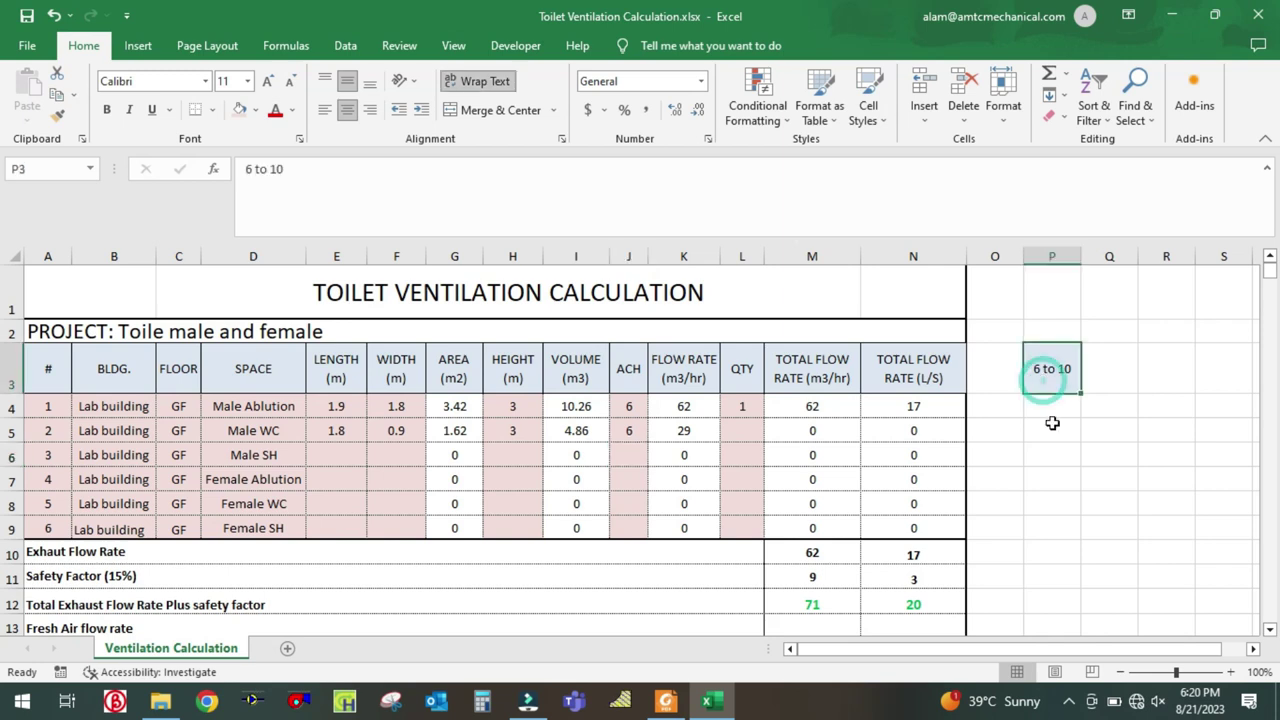
pyautogui.click(1051, 423)
pyautogui.click(1052, 370)
pyautogui.click(1047, 431)
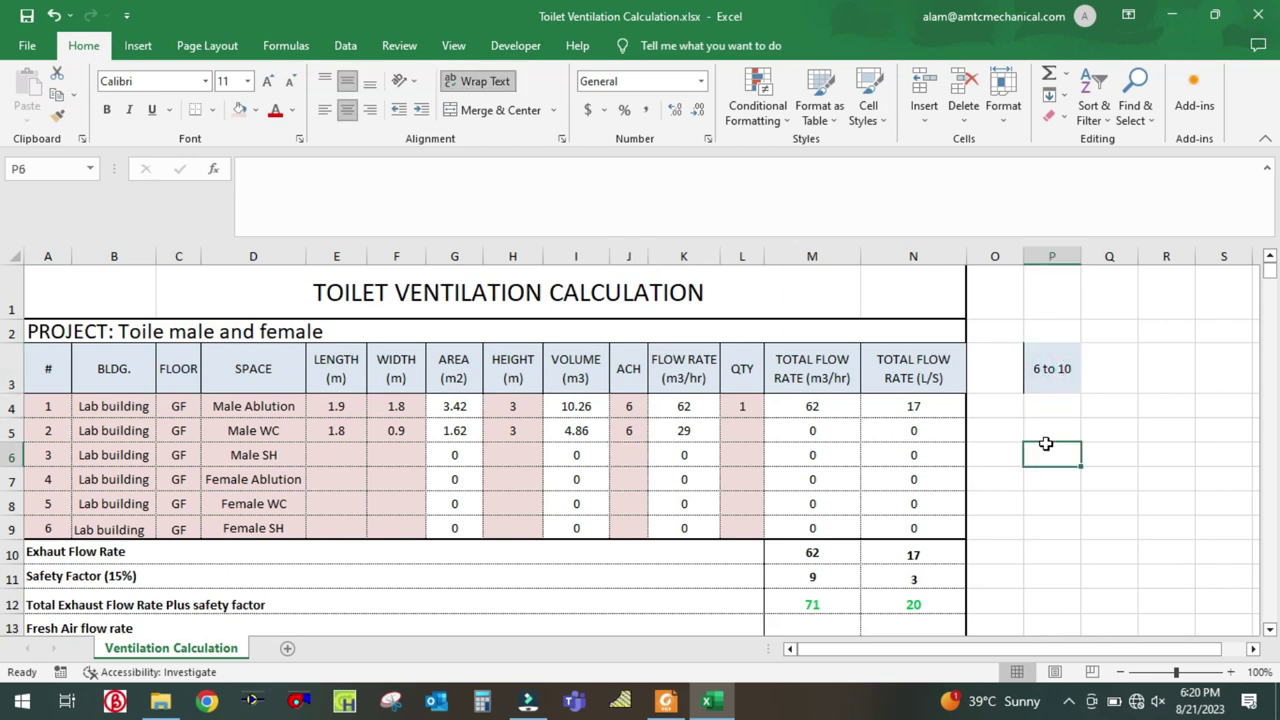
pyautogui.click(1052, 370)
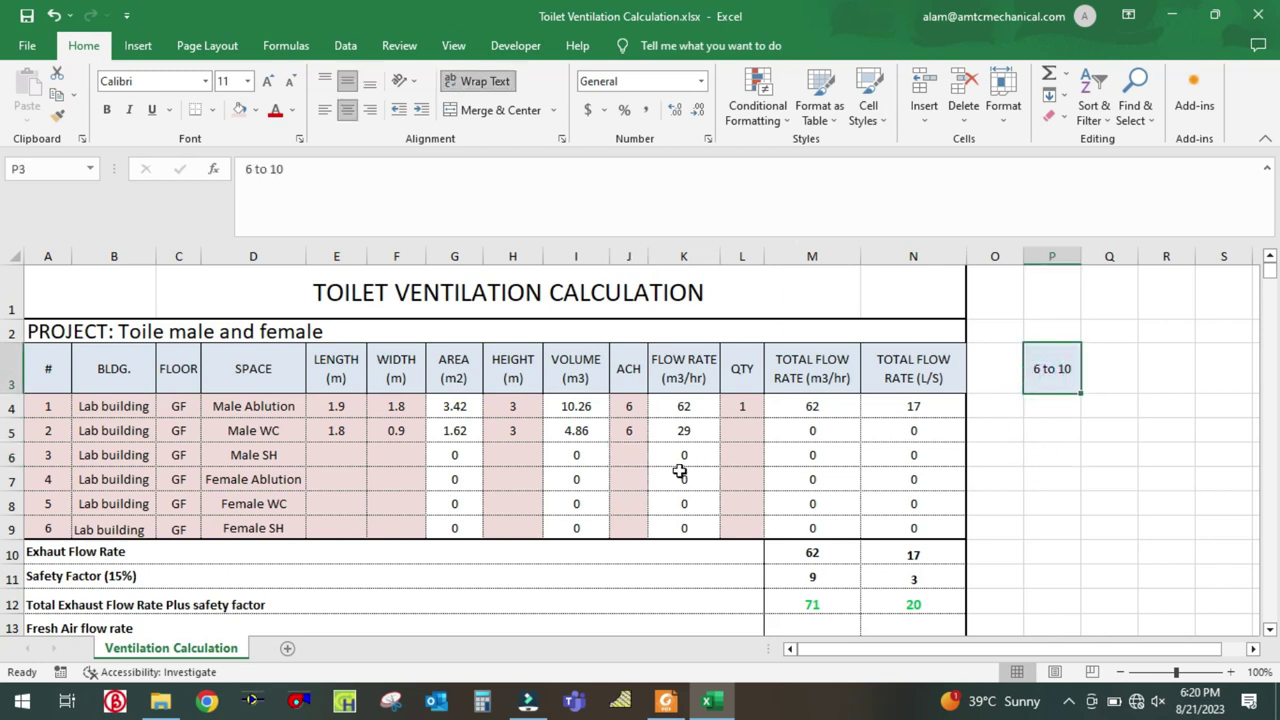
# Step: Set the Male WC quantity to 1
pyautogui.click(740, 431)
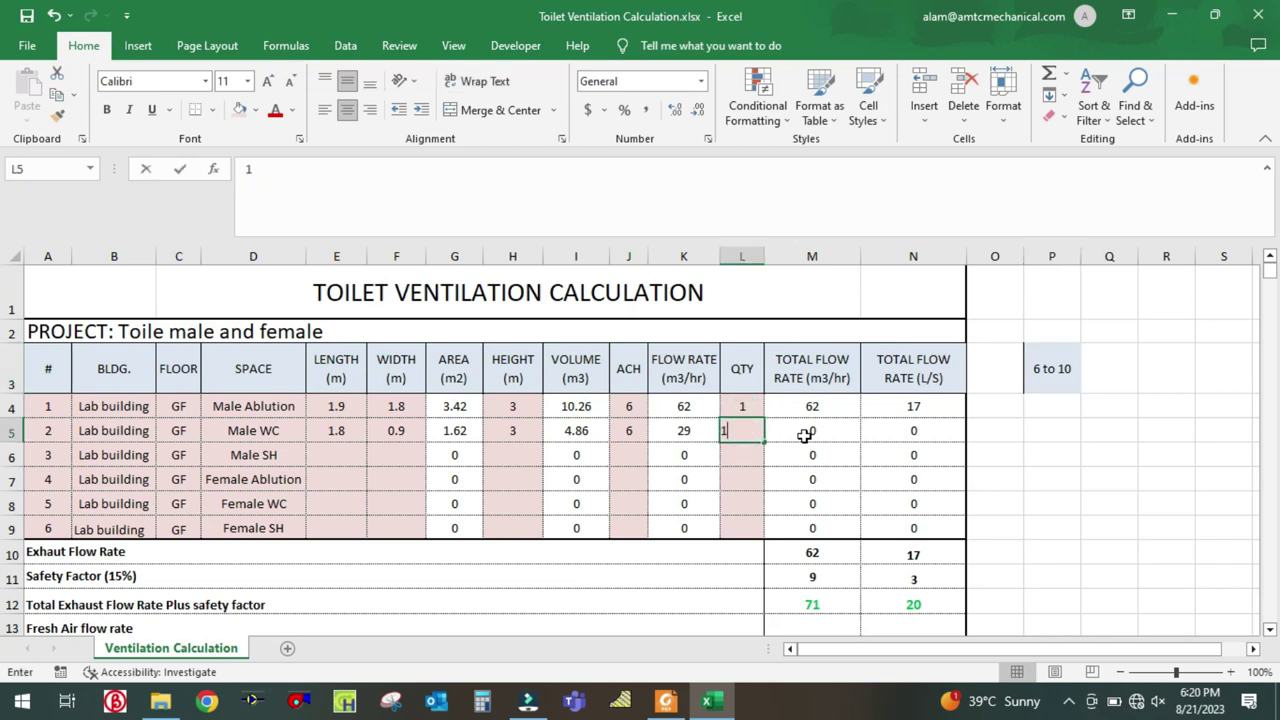
pyautogui.write('1')
pyautogui.click(1009, 453)
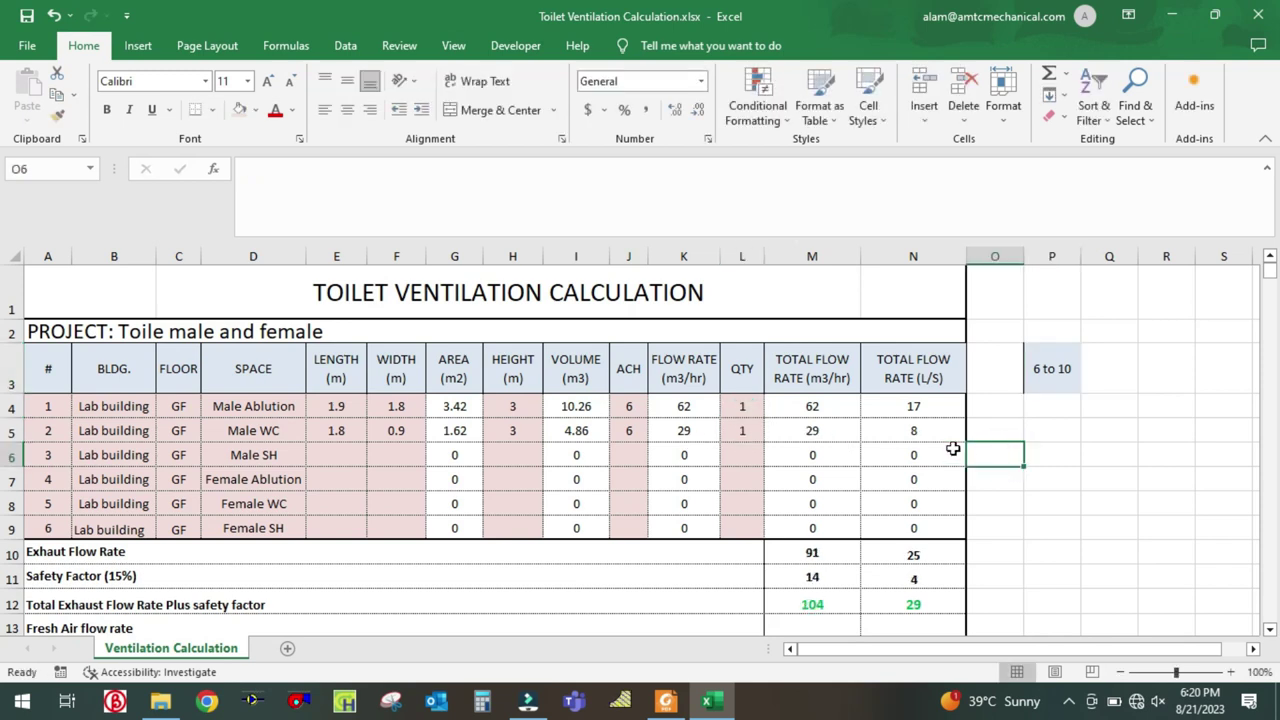
# Step: Inspect the formulas behind the Male WC total flow rates in M5 and N5
pyautogui.click(820, 428)
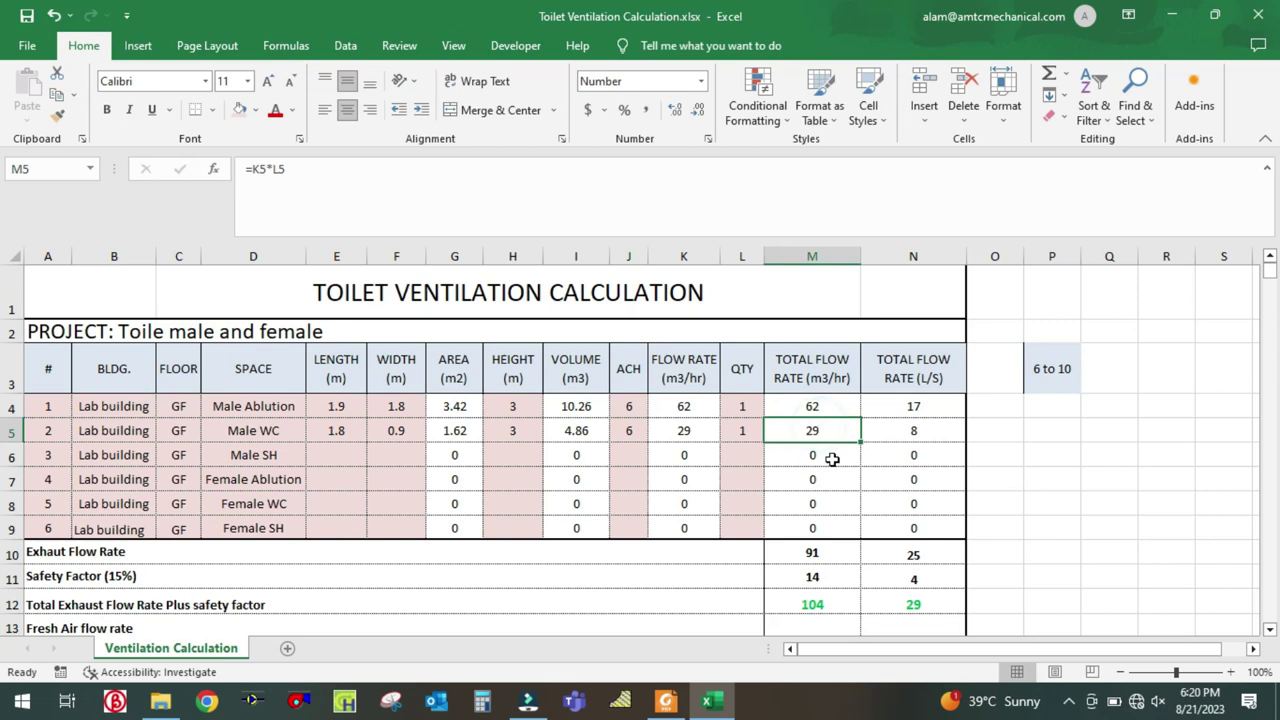
pyautogui.click(1001, 437)
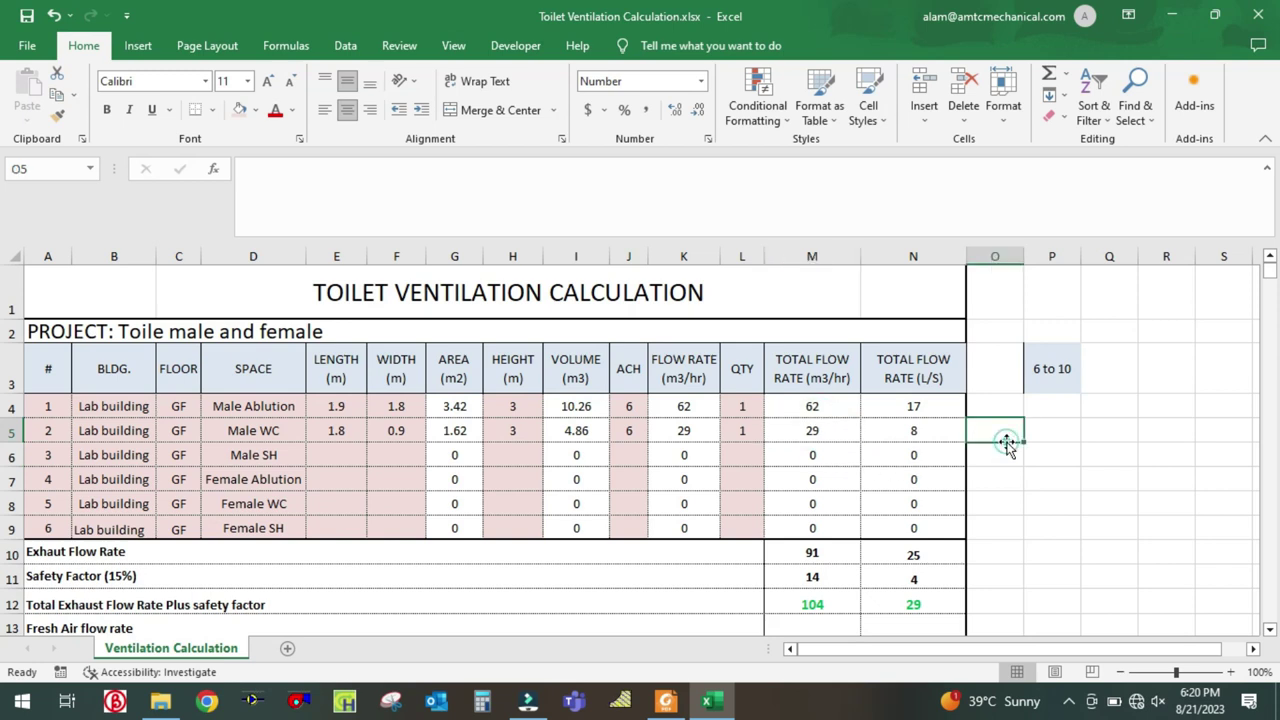
pyautogui.doubleClick(928, 434)
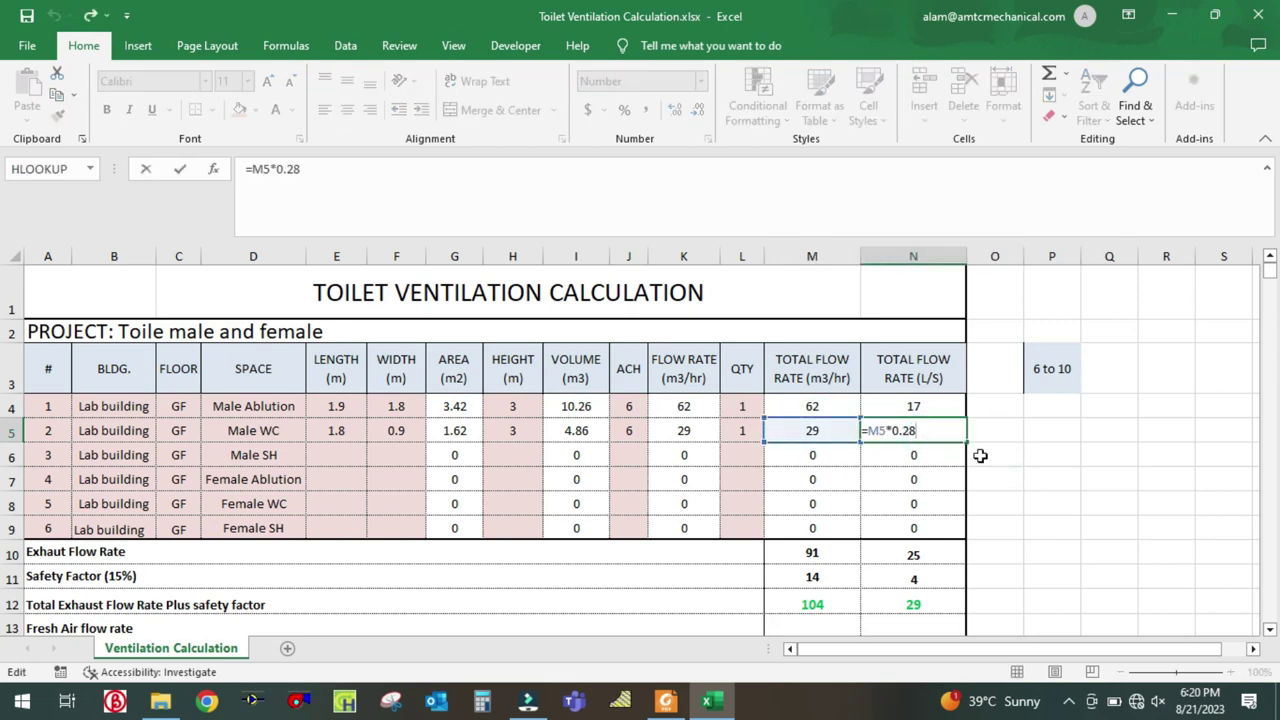
pyautogui.press('Escape')
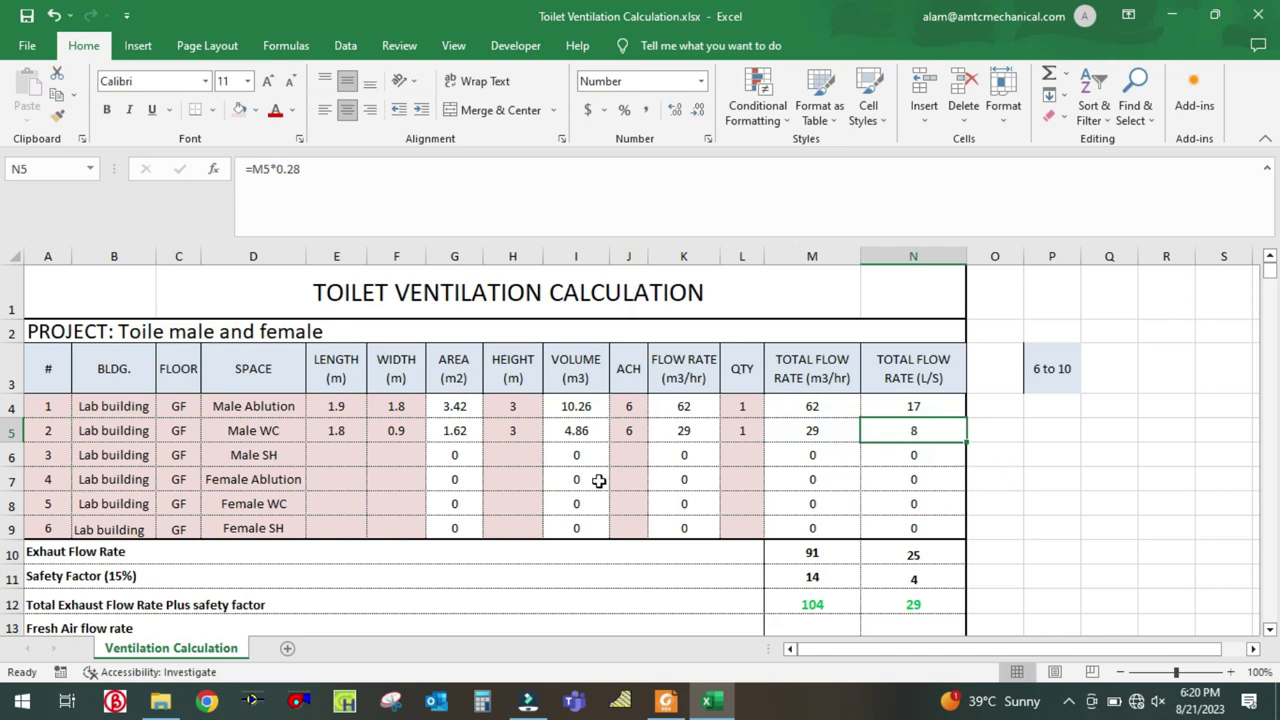
# Step: Look up the Male SH dimensions in the Foxit PDF drawing and enter length 1.8 and width 0.9 in its Excel row
pyautogui.click(358, 455)
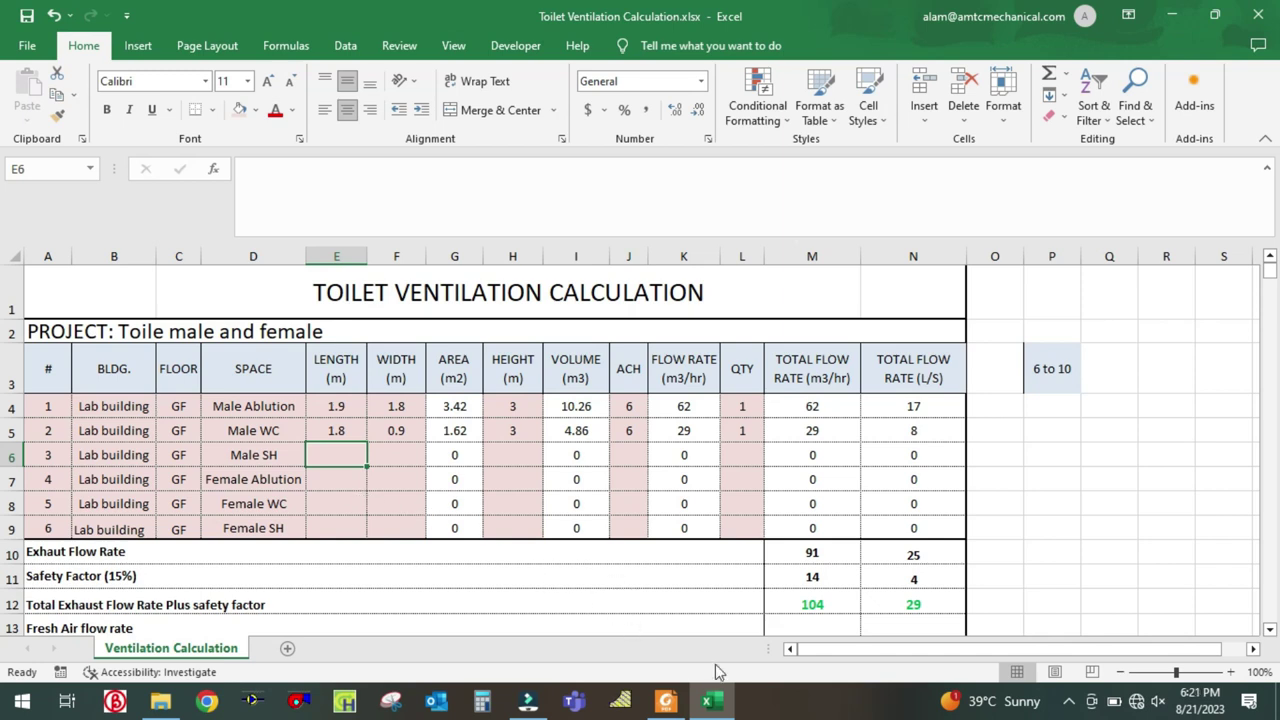
pyautogui.click(665, 701)
pyautogui.scroll(-2, 621, 527)
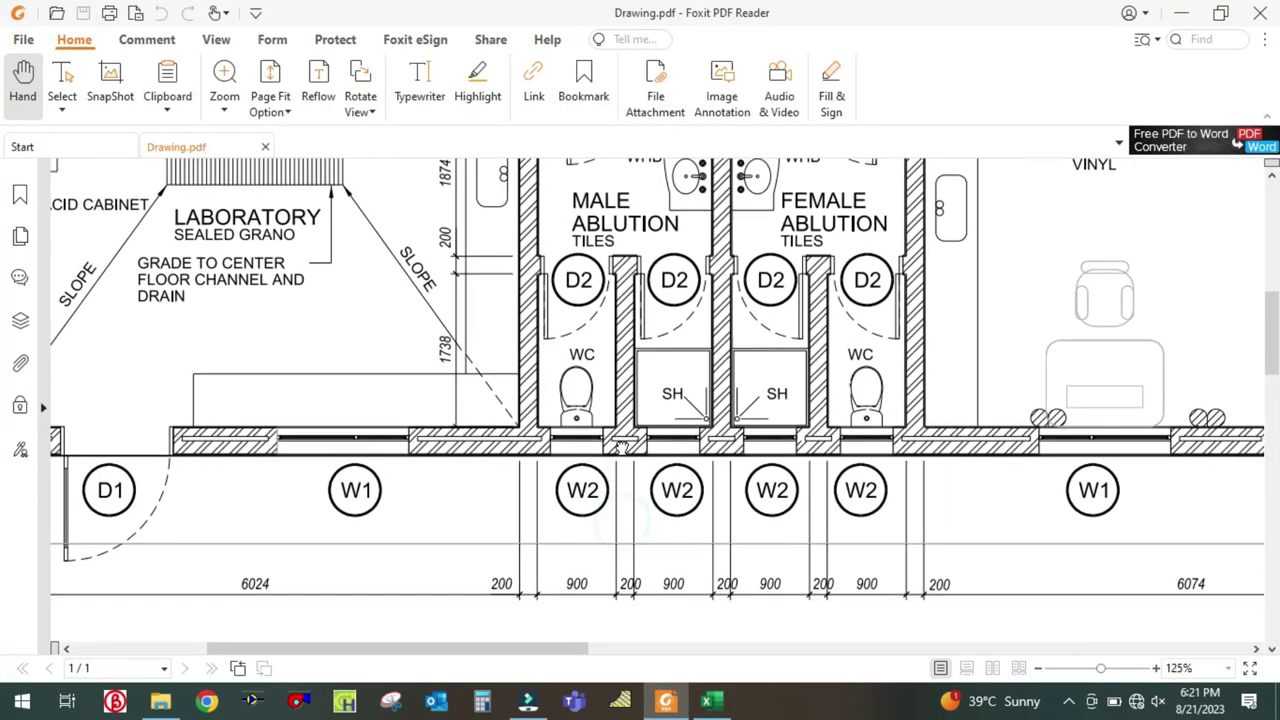
pyautogui.scroll(3, 615, 342)
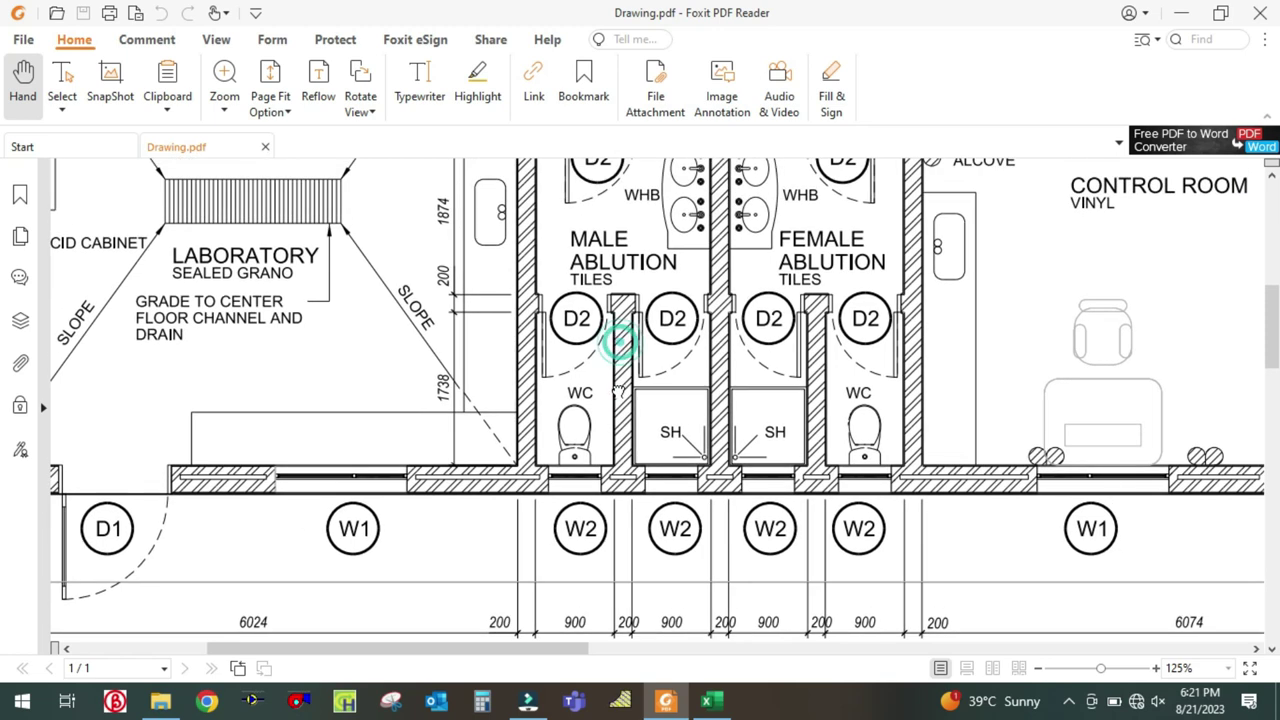
pyautogui.click(710, 701)
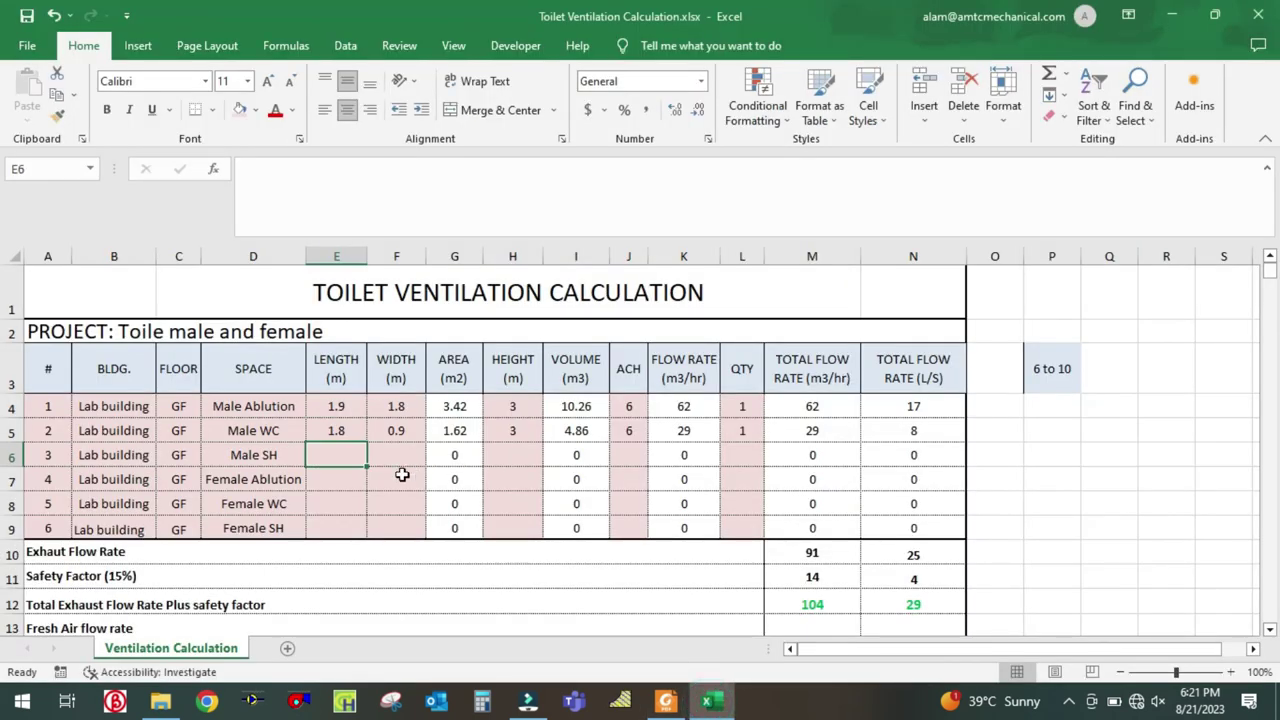
pyautogui.write('1.8')
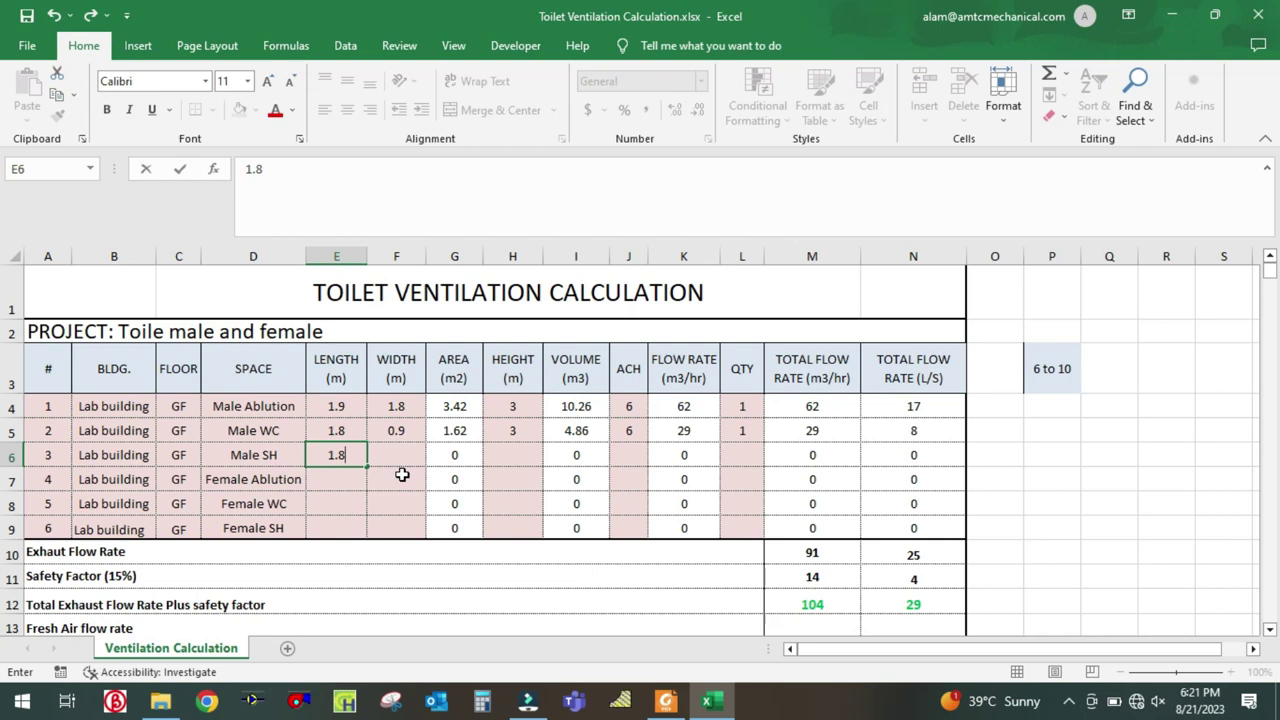
pyautogui.press('Tab')
pyautogui.write('0')
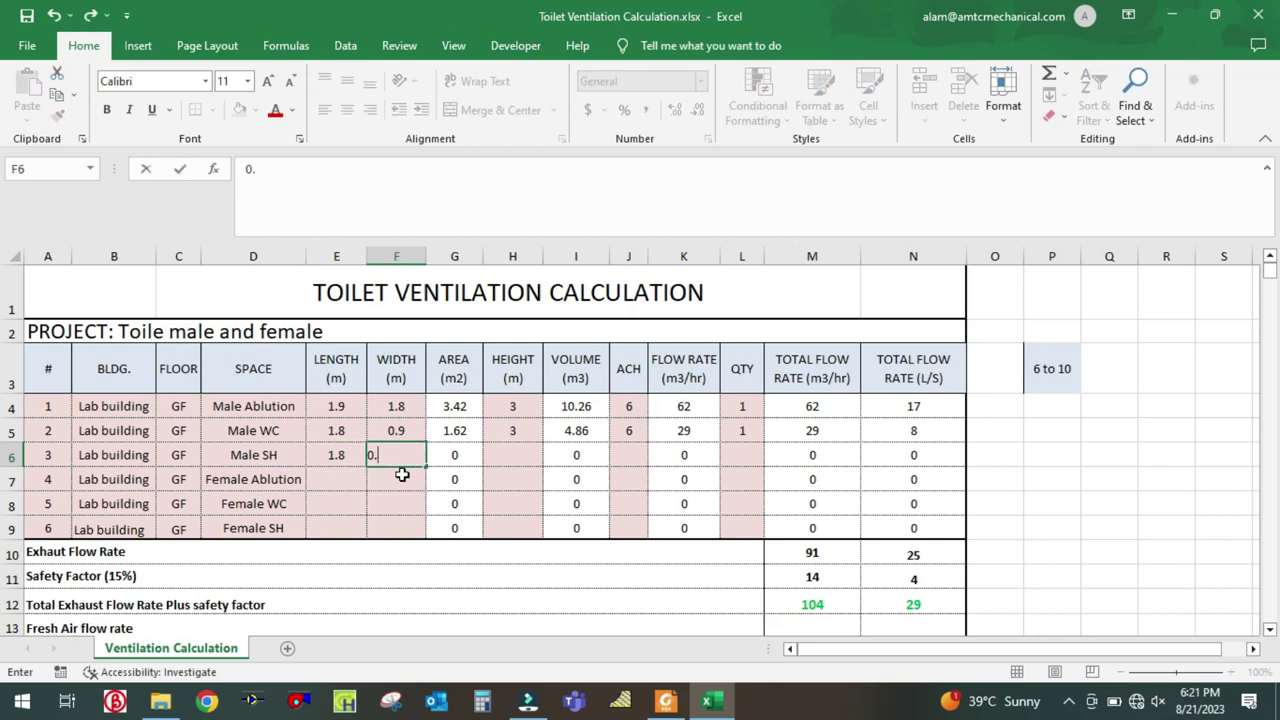
pyautogui.press('Tab')
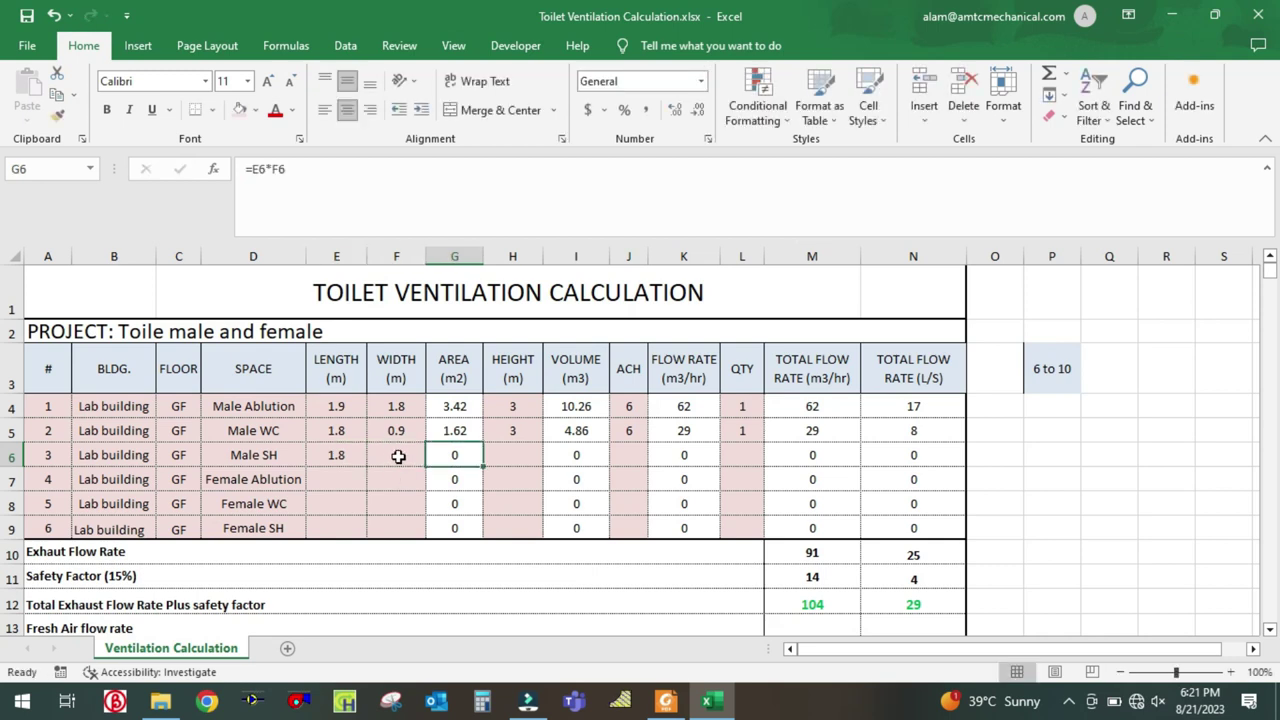
pyautogui.click(397, 455)
pyautogui.write('0.9')
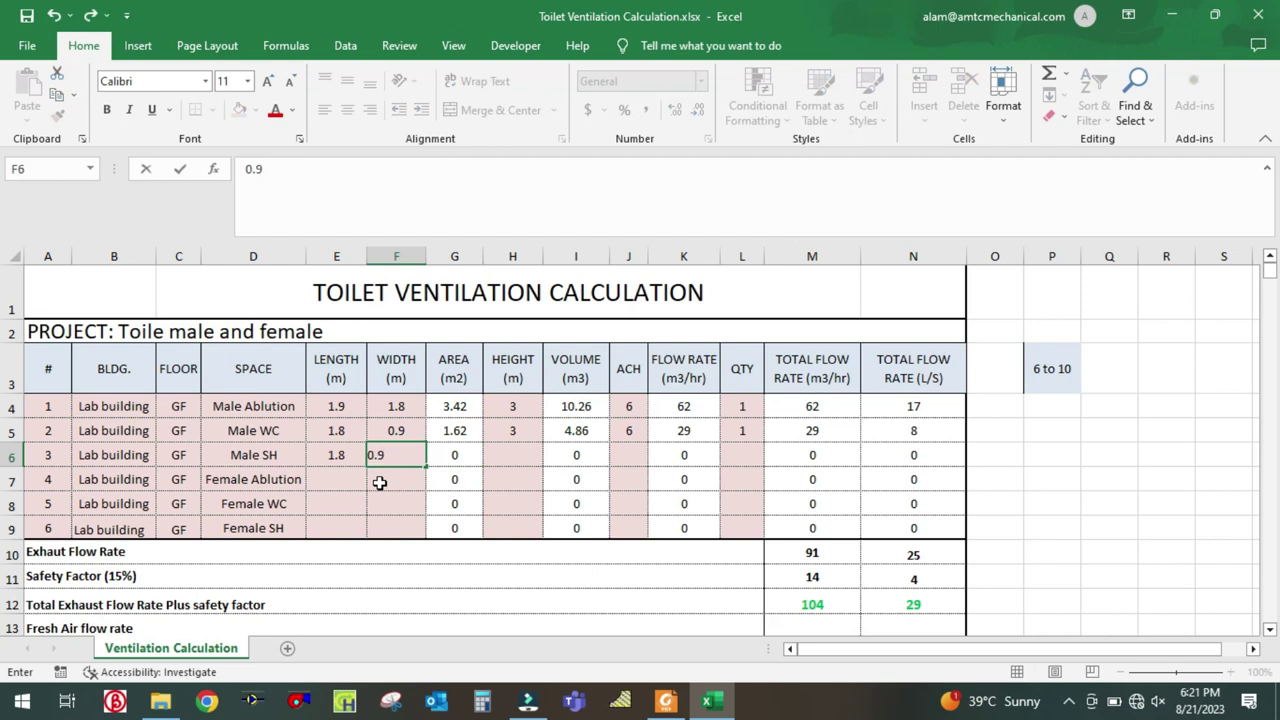
pyautogui.press('Tab')
# Step: Complete the Male SH row with a height of 3 m, an ACH of 6 and a quantity of 1
pyautogui.press('Tab')
pyautogui.write('3')
pyautogui.press('Tab')
pyautogui.press('Tab')
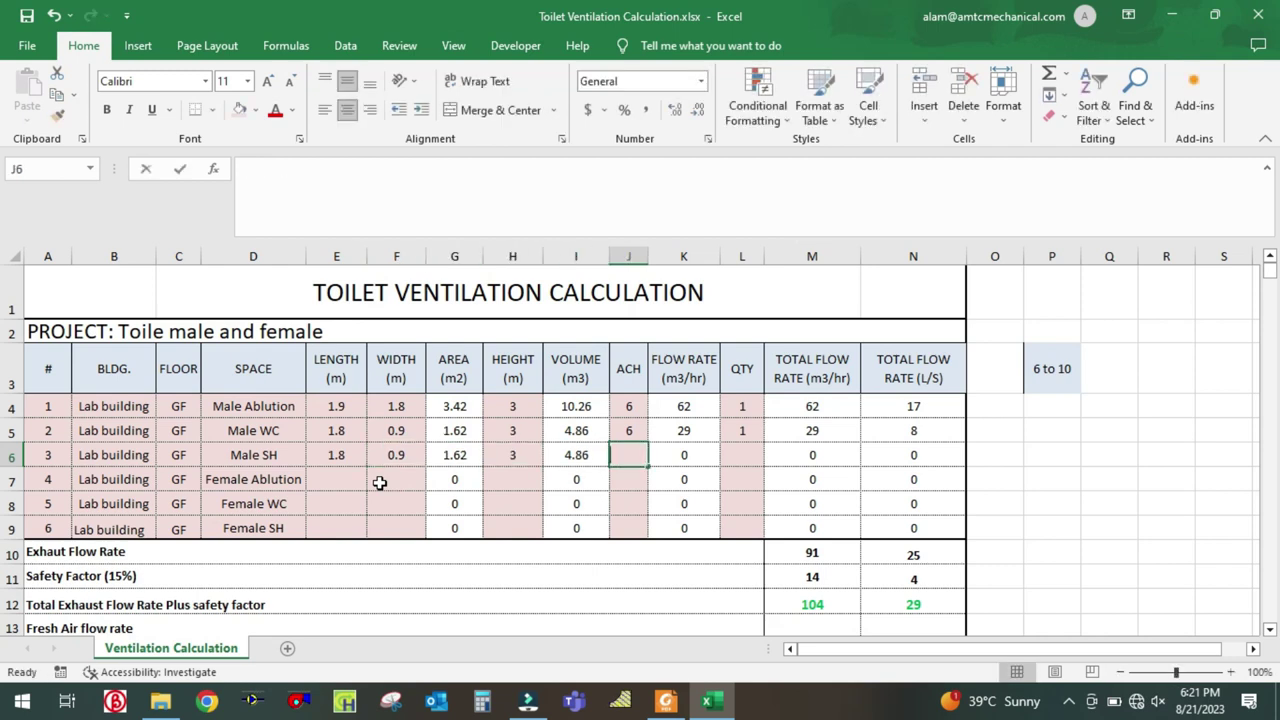
pyautogui.write('6')
pyautogui.press('Tab')
pyautogui.press('Tab')
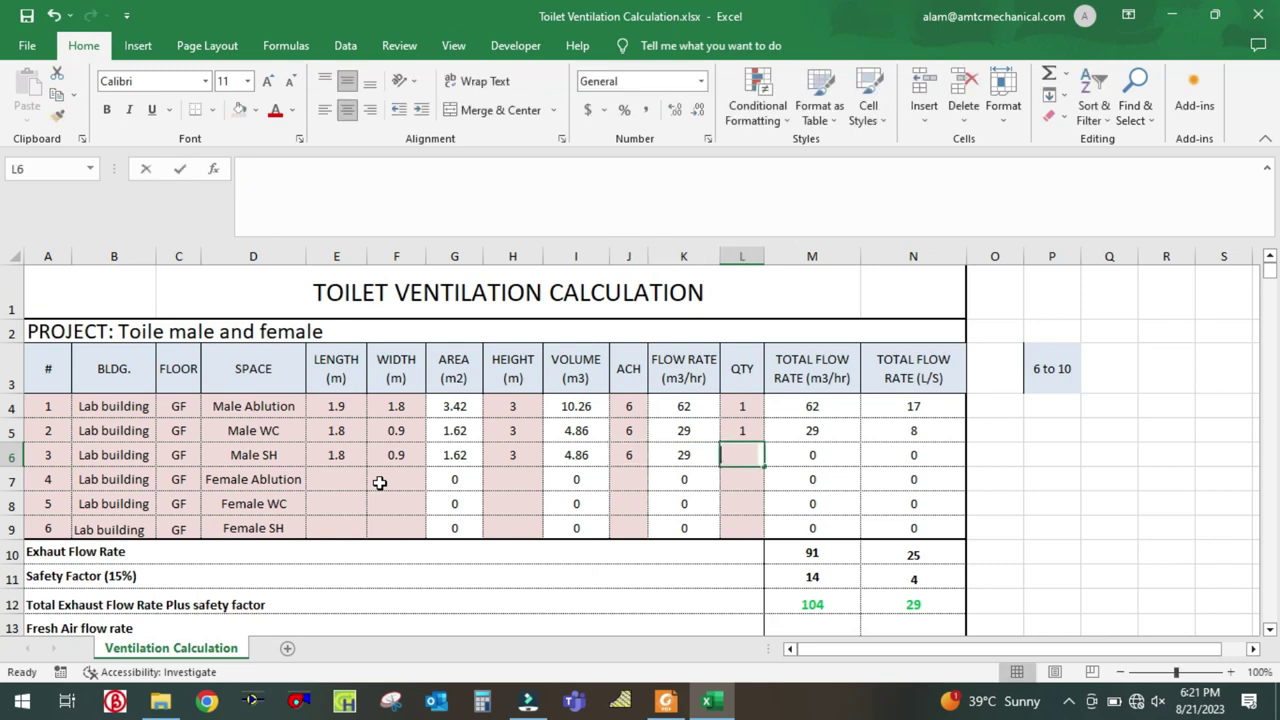
pyautogui.write('1')
pyautogui.press('Tab')
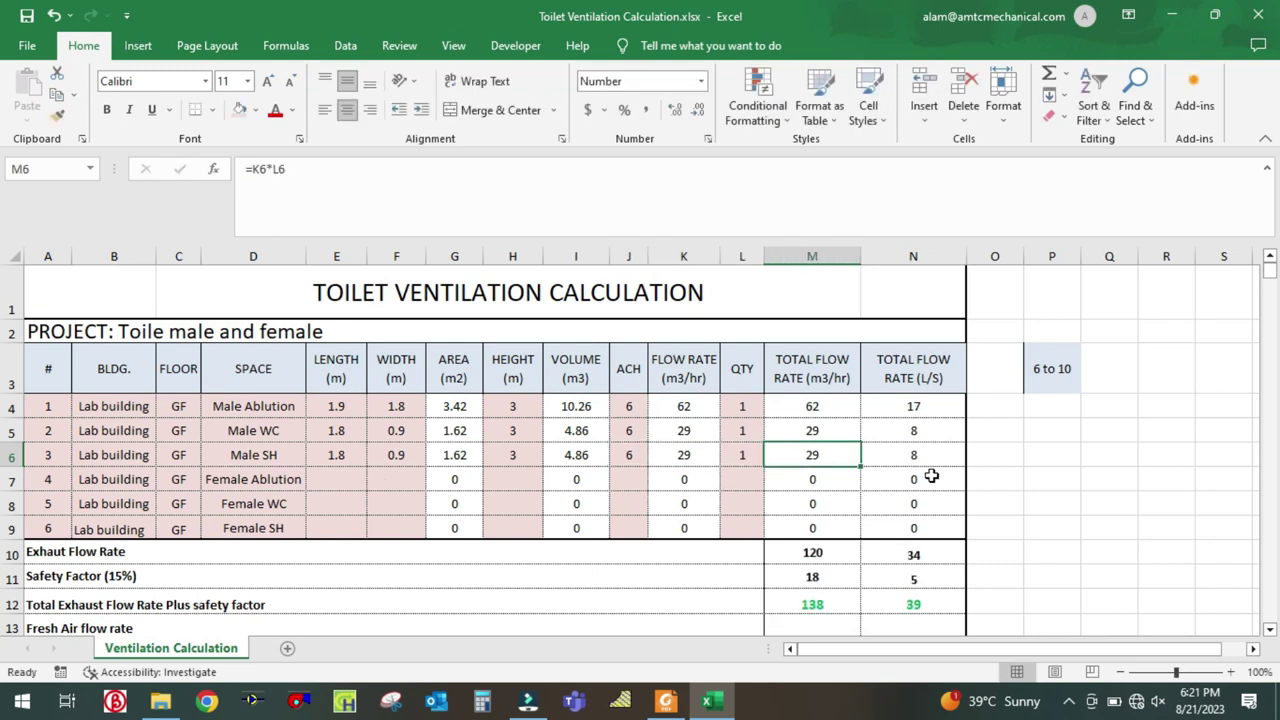
# Step: Inspect the sum formula behind the exhaust flow rate in L/S in N10
pyautogui.doubleClick(916, 556)
pyautogui.press('Escape')
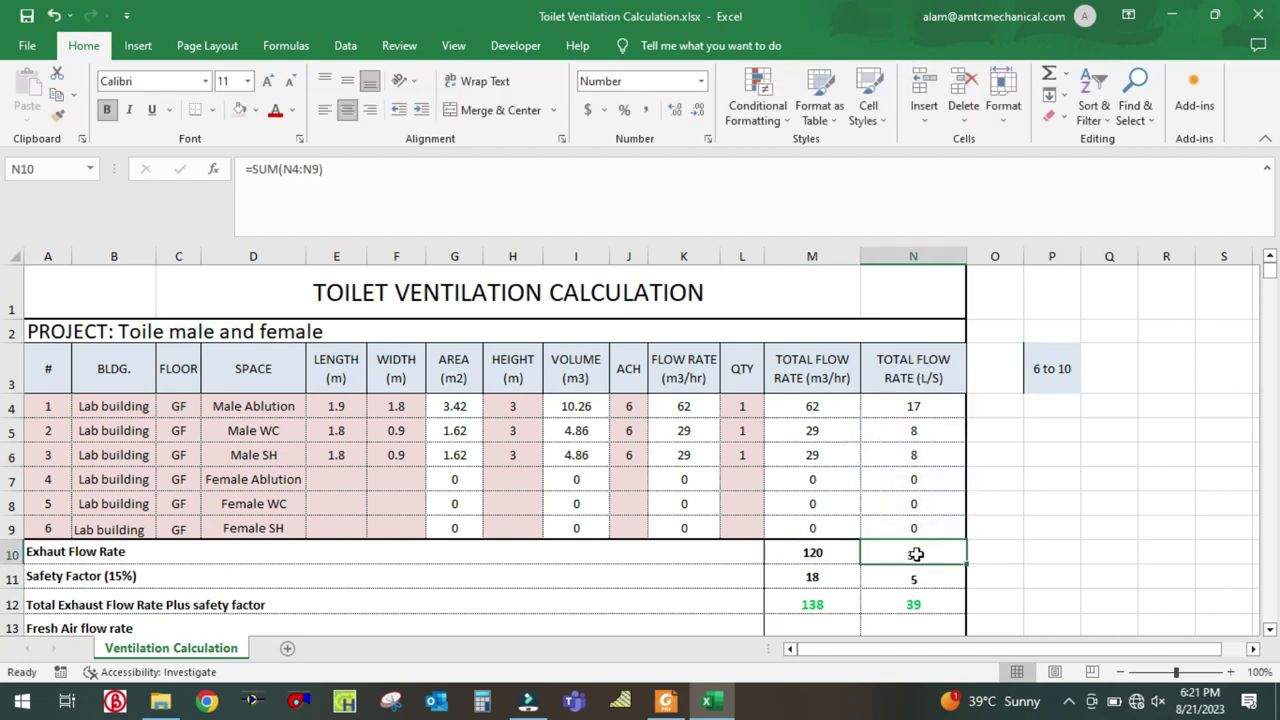
pyautogui.click(1109, 455)
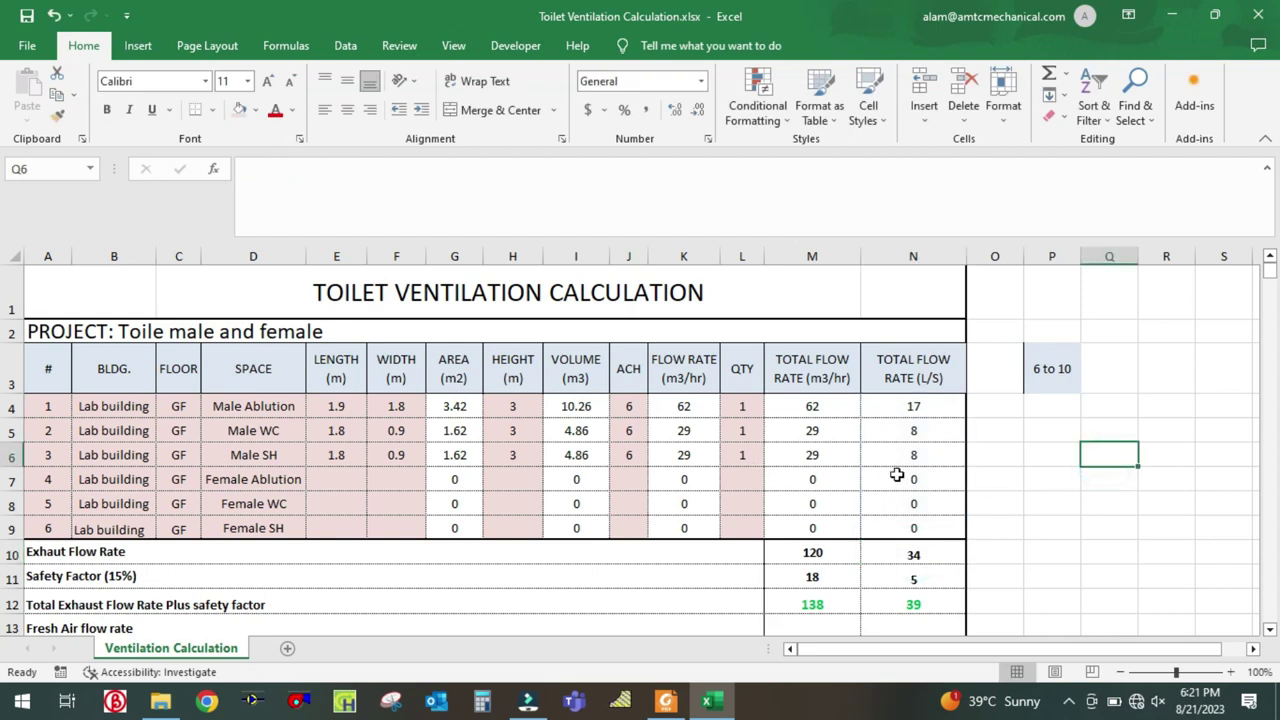
# Step: Look up the Female Ablution dimensions in the Foxit PDF drawing and enter length 1.9 and width 1.8 in its Excel row
pyautogui.click(348, 479)
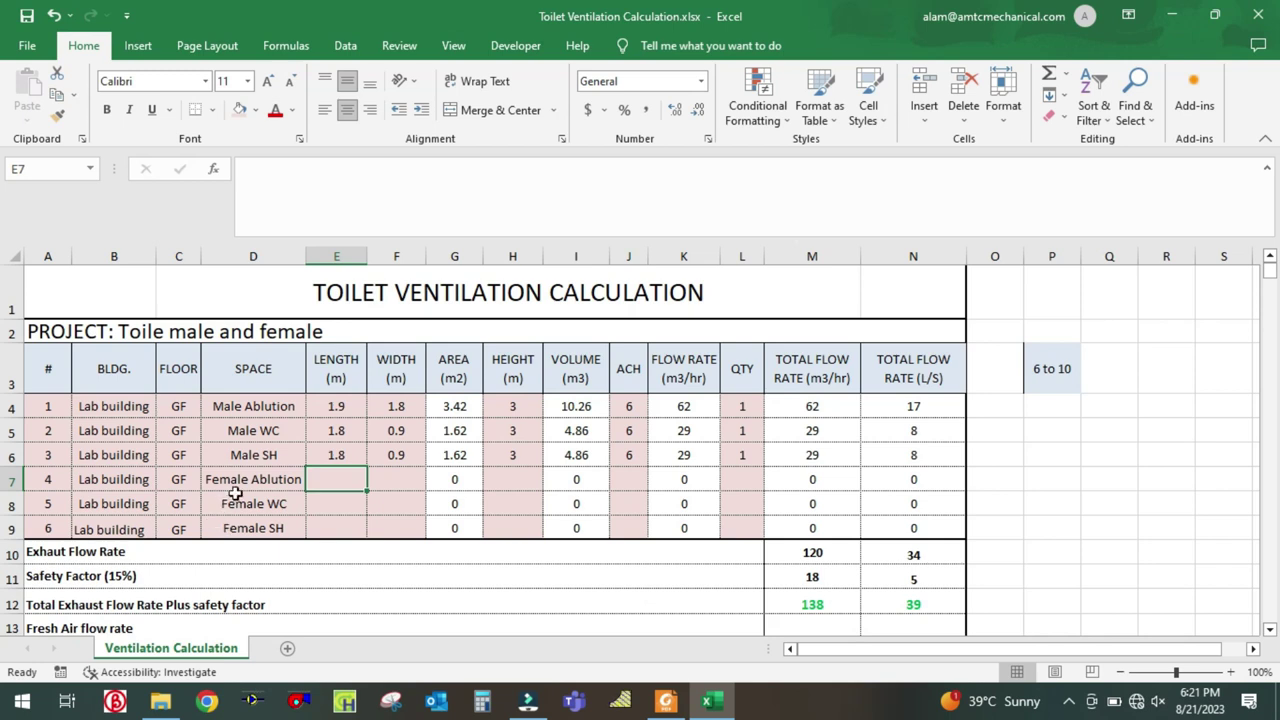
pyautogui.click(668, 703)
pyautogui.moveTo(746, 469); pyautogui.dragTo(686, 541)
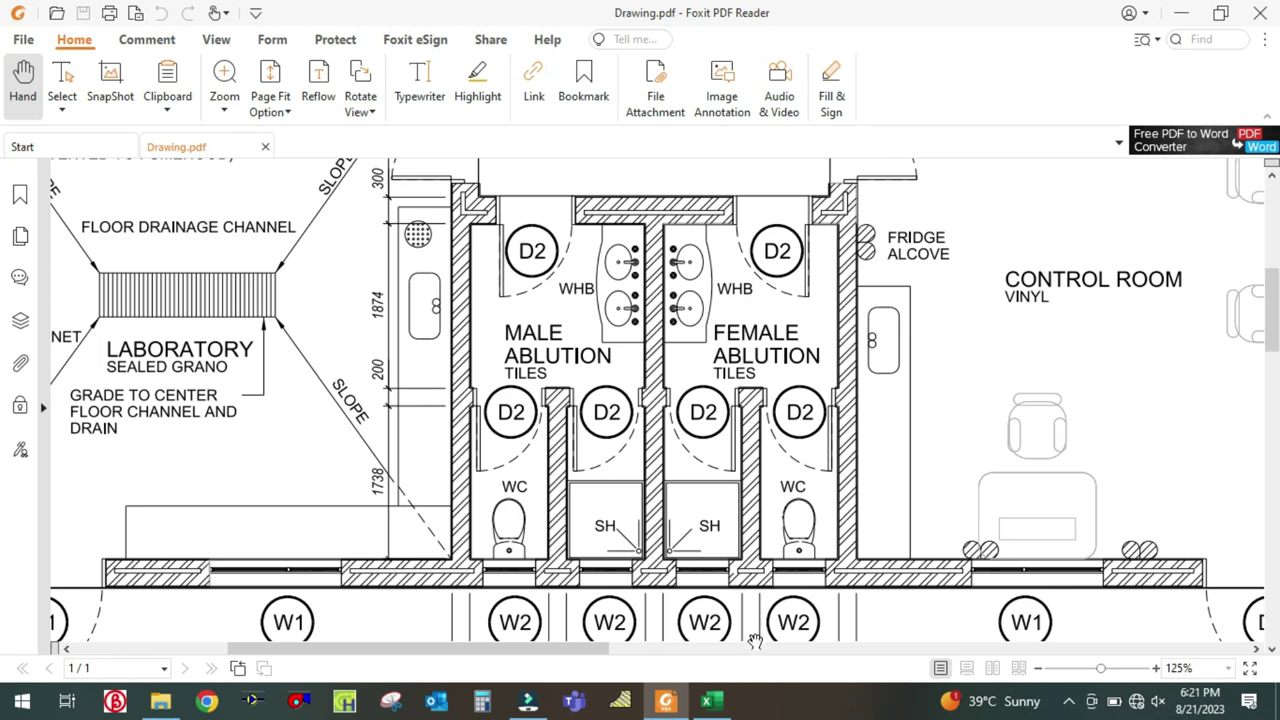
pyautogui.click(710, 701)
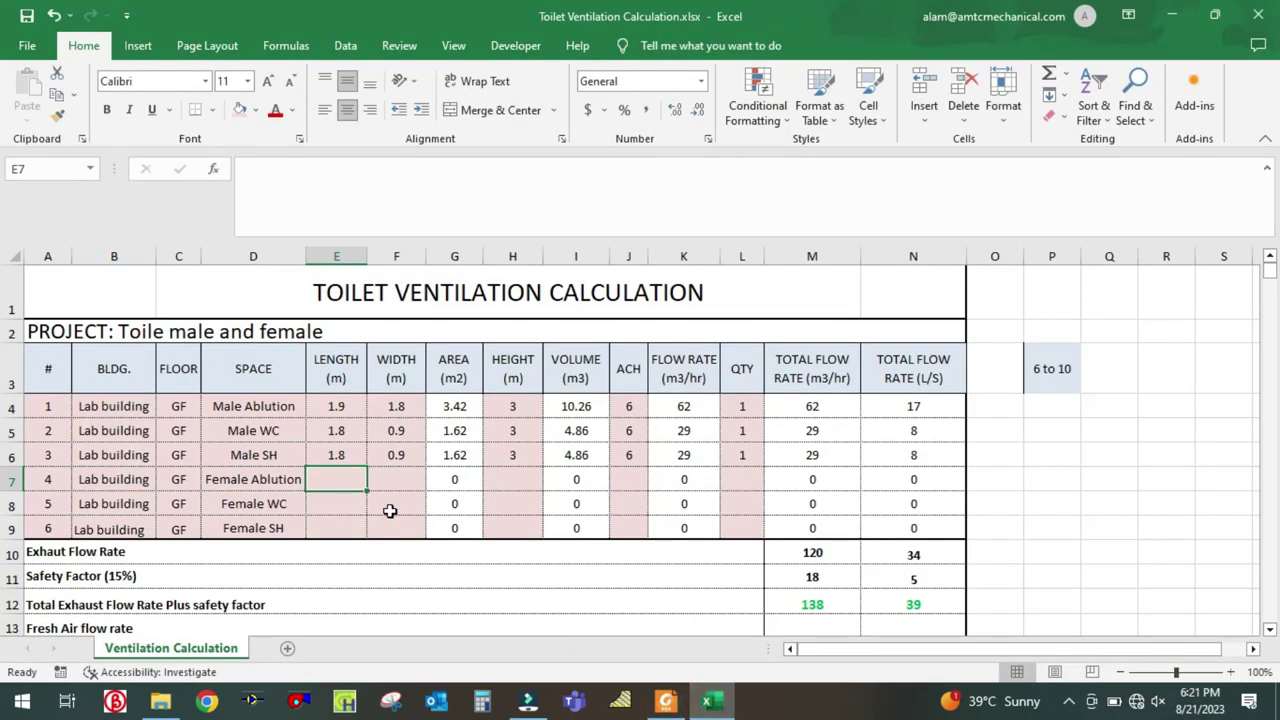
pyautogui.write('1.9')
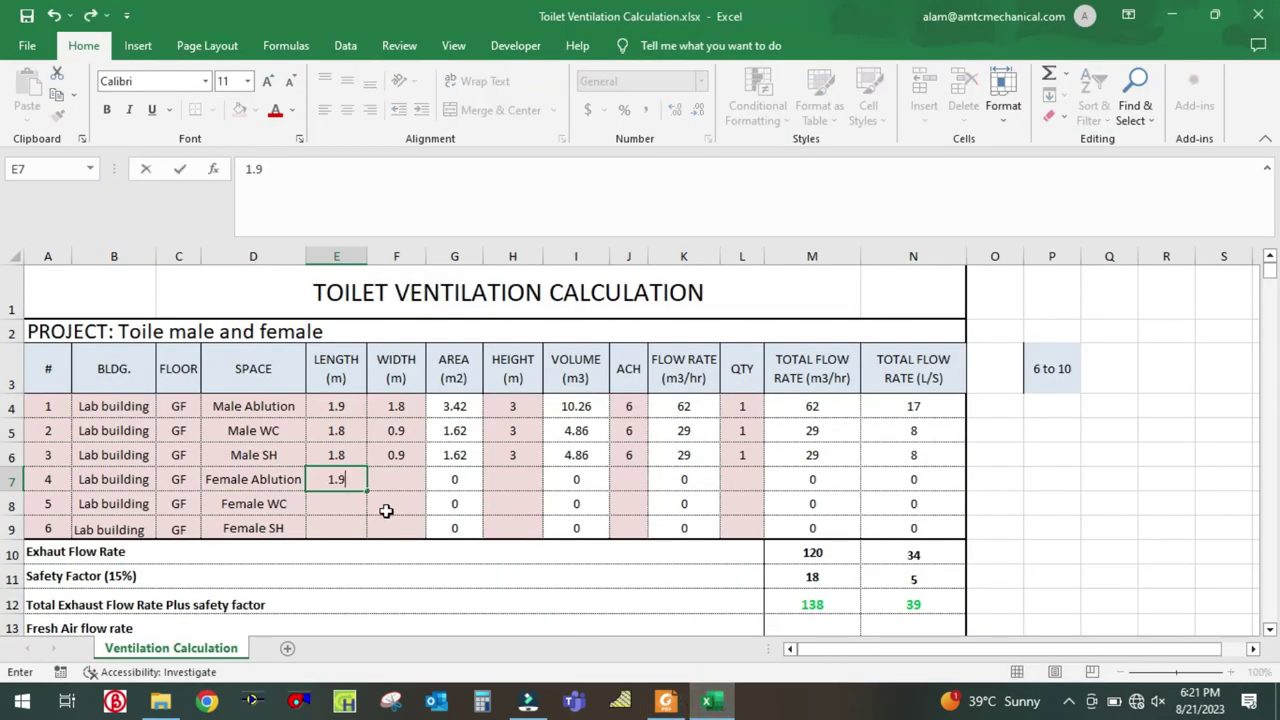
pyautogui.press('Escape')
pyautogui.write('1.9')
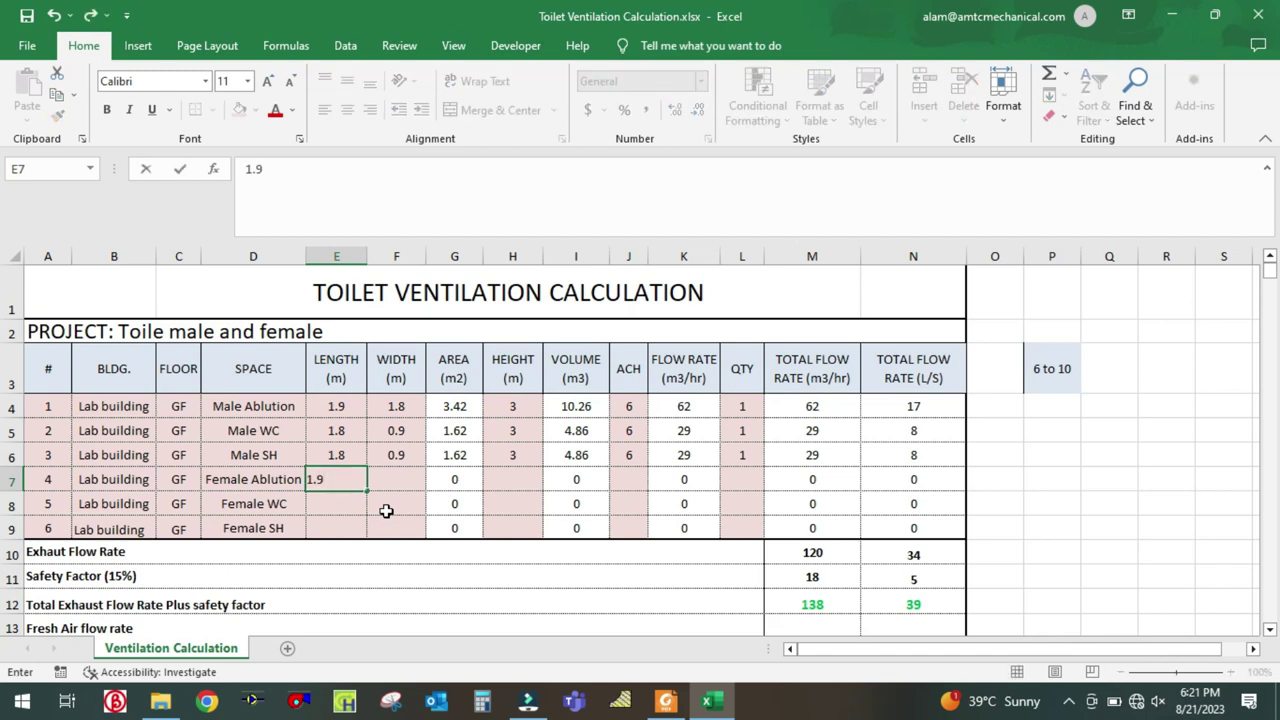
pyautogui.press('Tab')
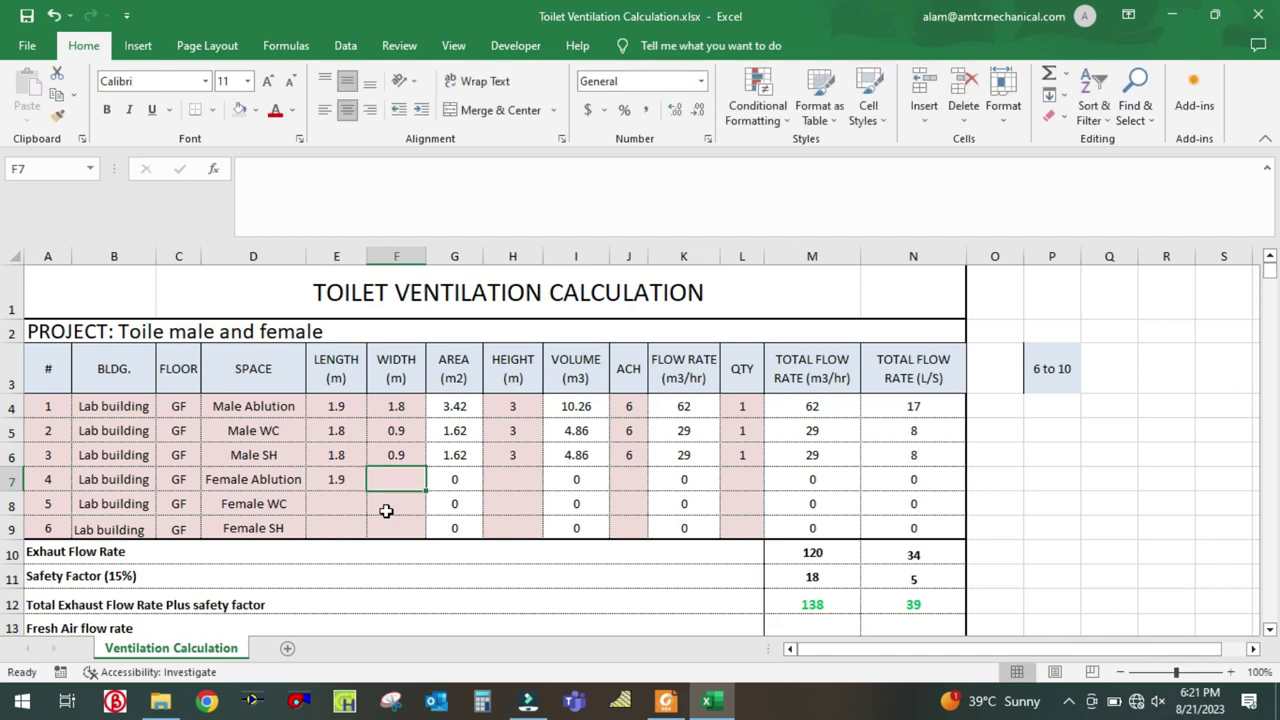
pyautogui.write('1.8')
pyautogui.press('Tab')
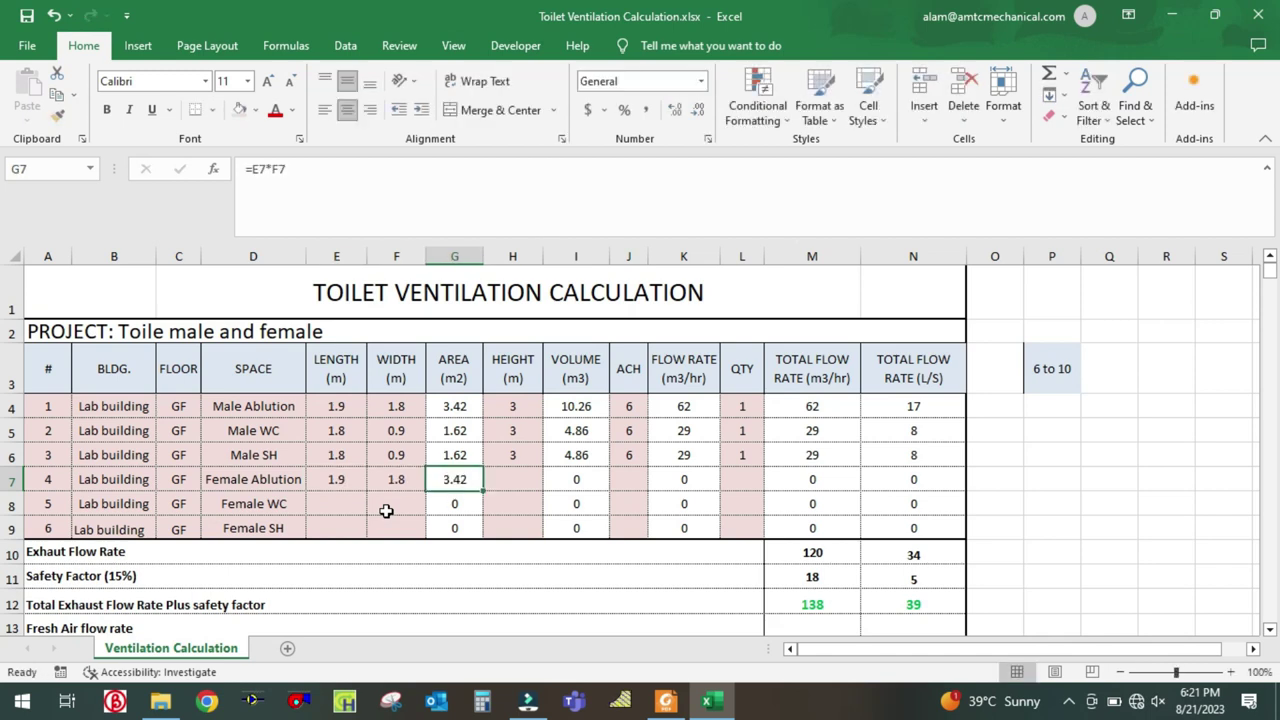
# Step: Set the Female Ablution height to 3 m
pyautogui.press('Tab')
pyautogui.write('3')
pyautogui.press('Tab')
pyautogui.press('Tab')
pyautogui.press('Tab')
pyautogui.write('6')
pyautogui.press('Tab')
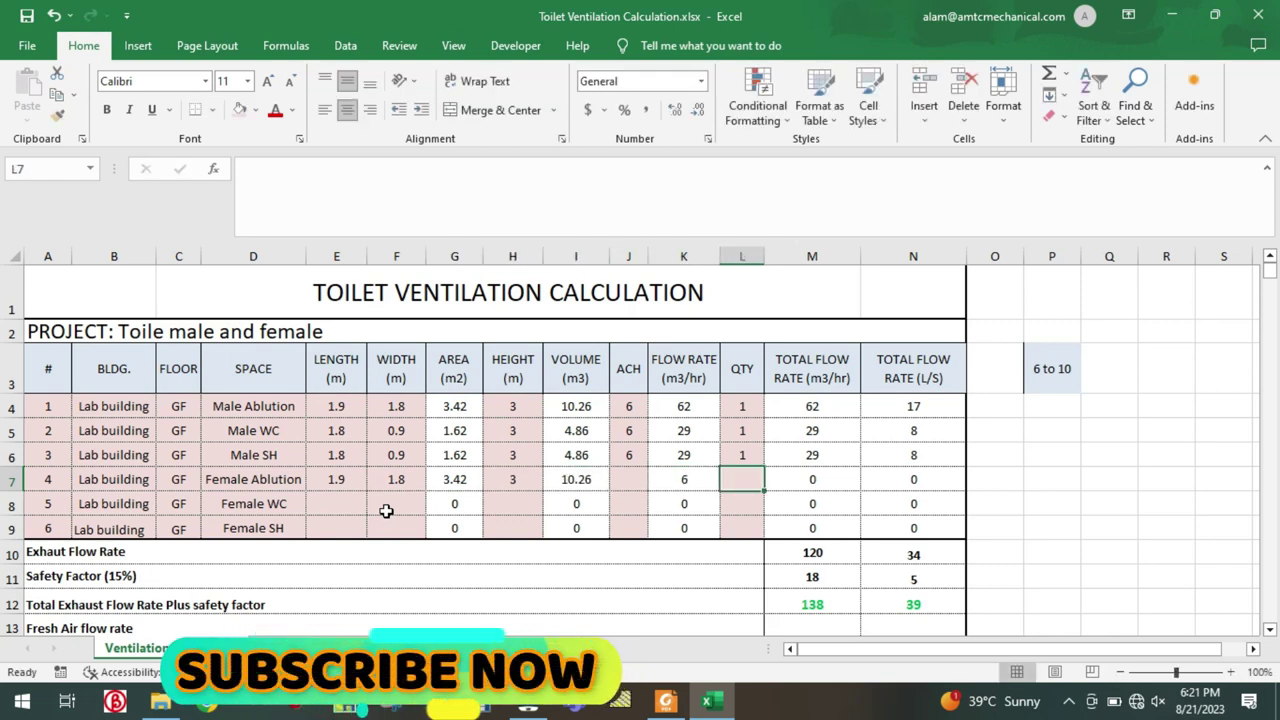
pyautogui.hotkey('ctrl', 'z')
# Step: Complete the Female Ablution row with an ACH of 6 and a quantity of 1
pyautogui.click(627, 479)
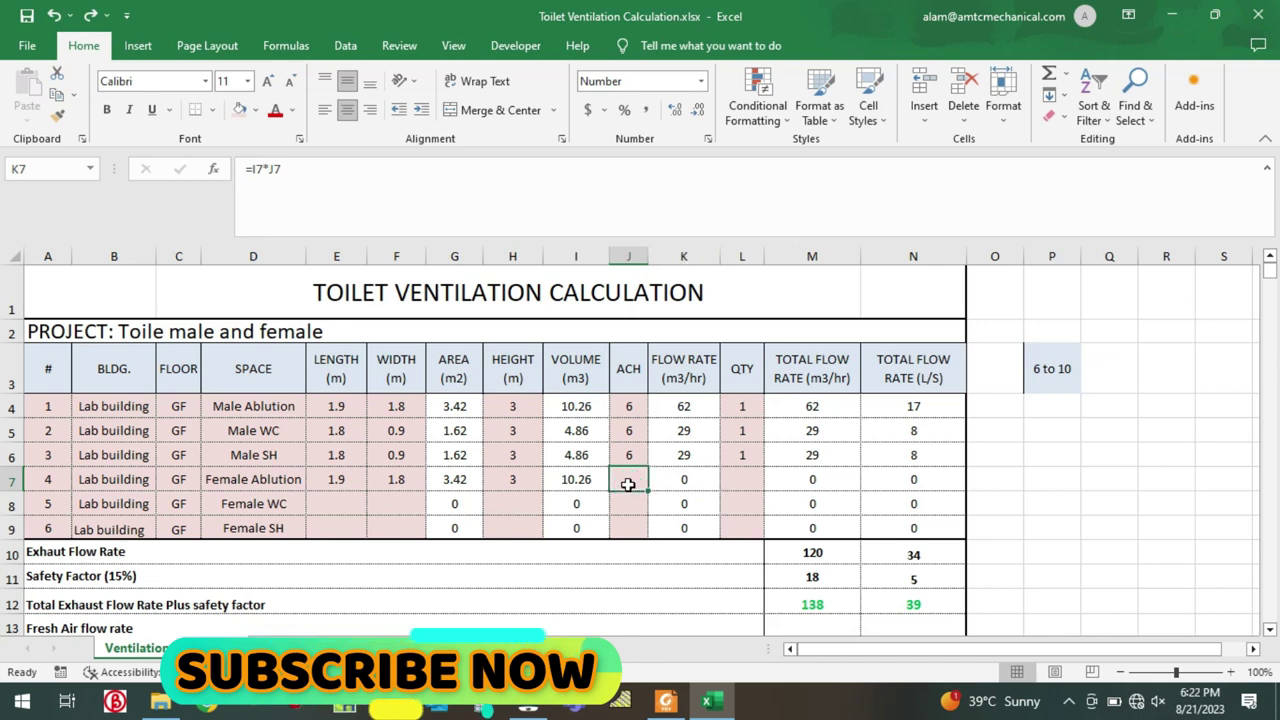
pyautogui.write('6')
pyautogui.press('Tab')
pyautogui.press('Tab')
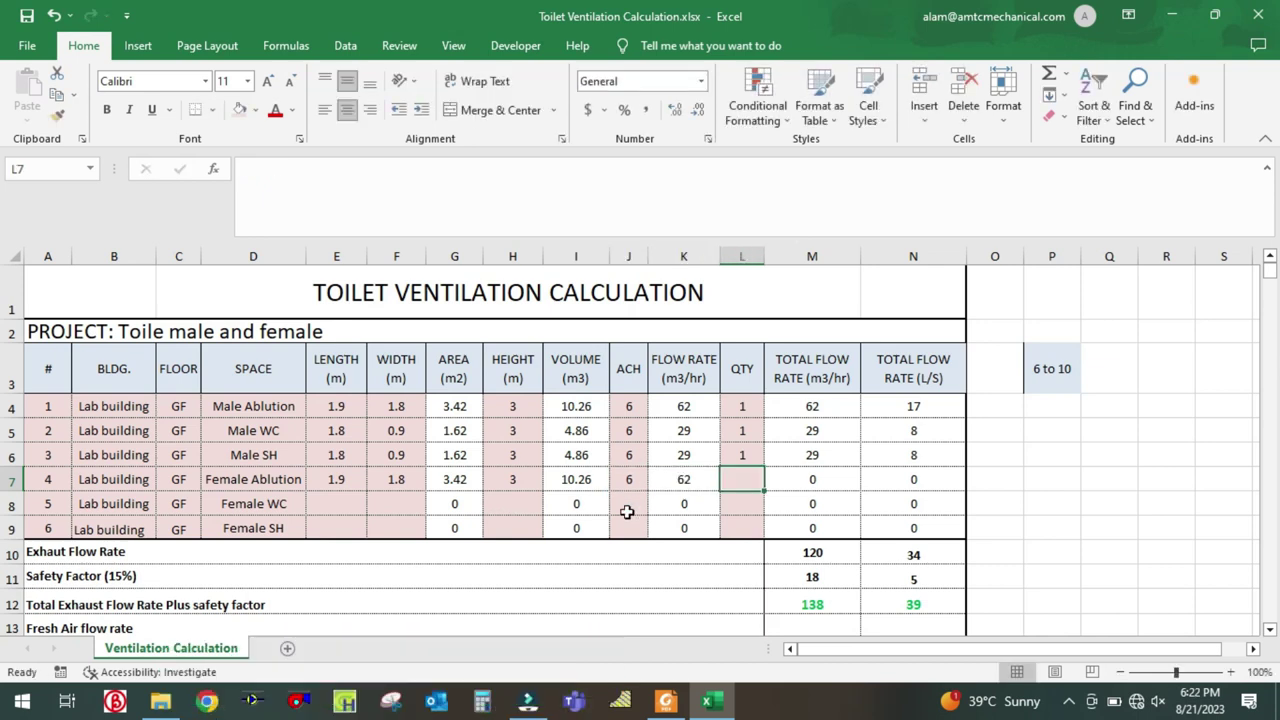
pyautogui.write('1')
pyautogui.press('Tab')
pyautogui.press('Tab')
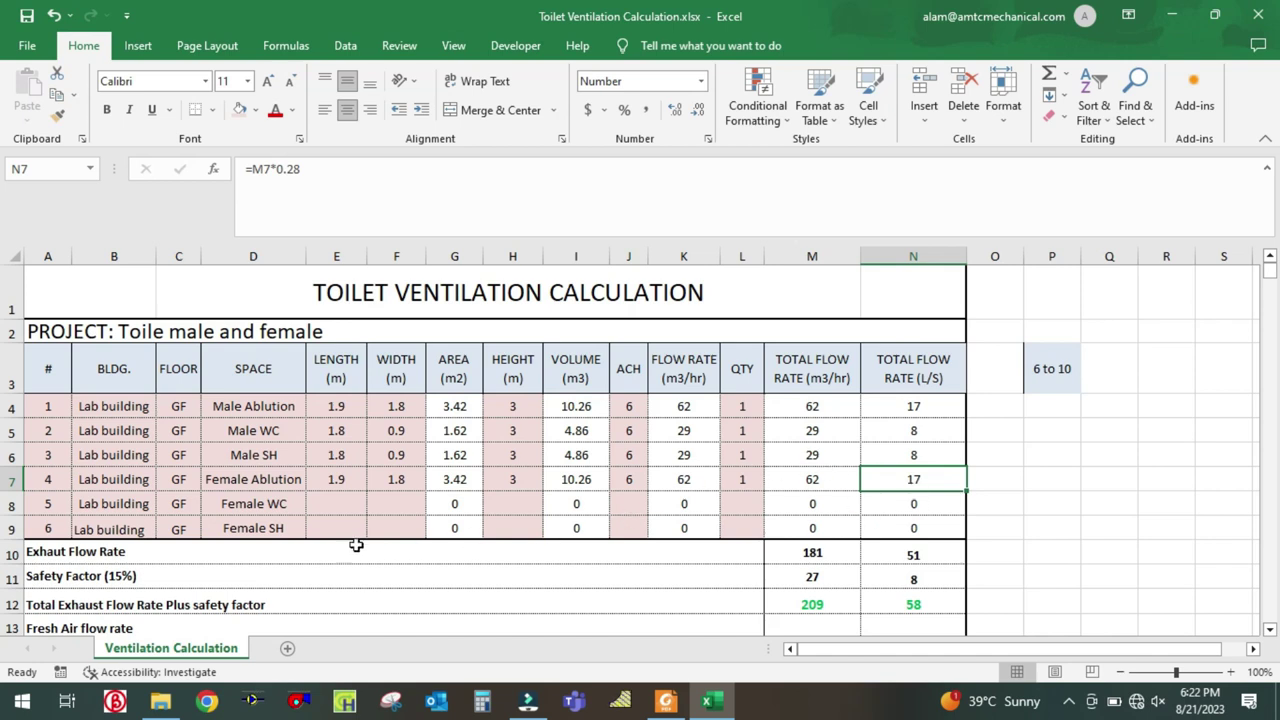
# Step: Look up the Female WC dimensions in the Foxit PDF drawing and enter length 1.8 and width 0.9 in its Excel row
pyautogui.click(321, 498)
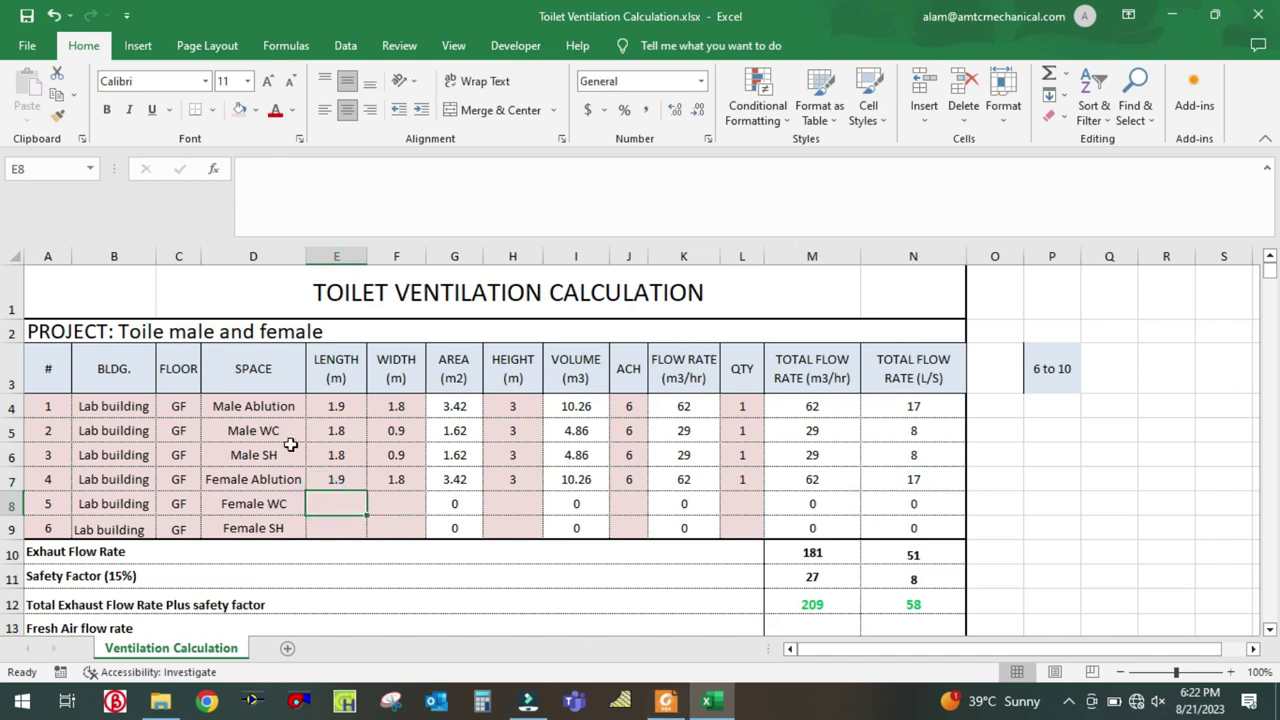
pyautogui.click(666, 700)
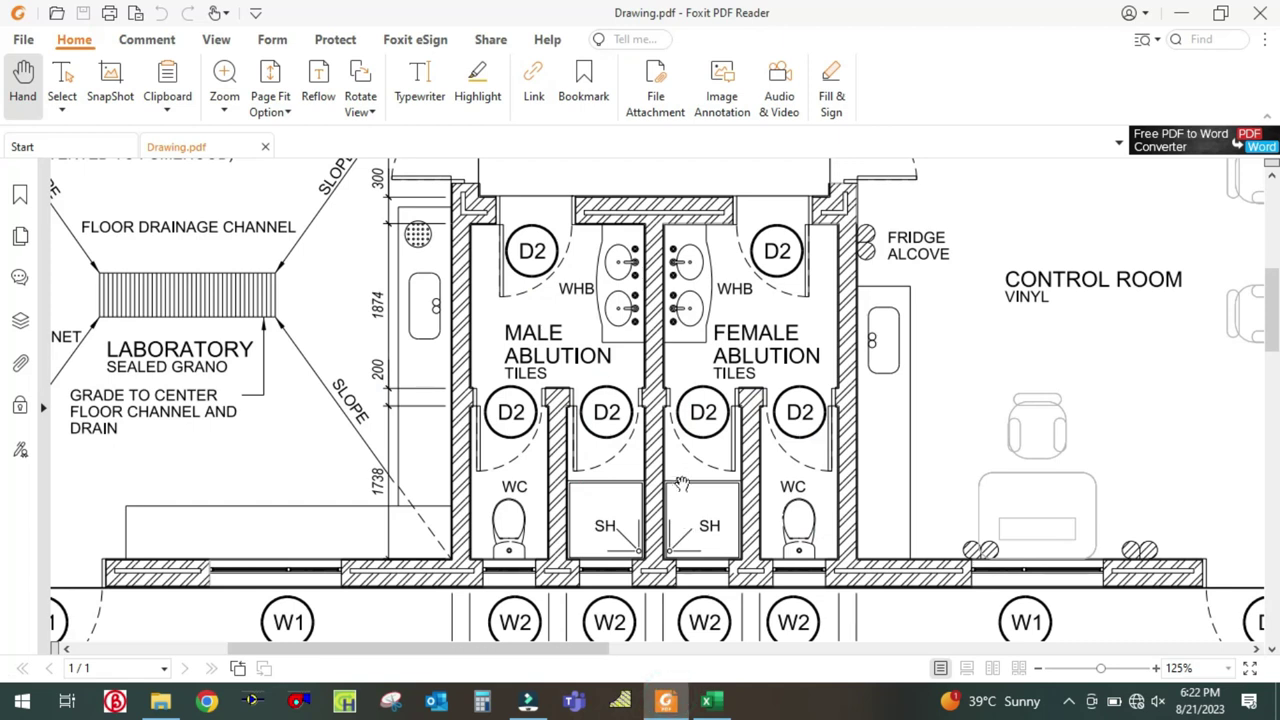
pyautogui.moveTo(683, 483); pyautogui.dragTo(673, 425)
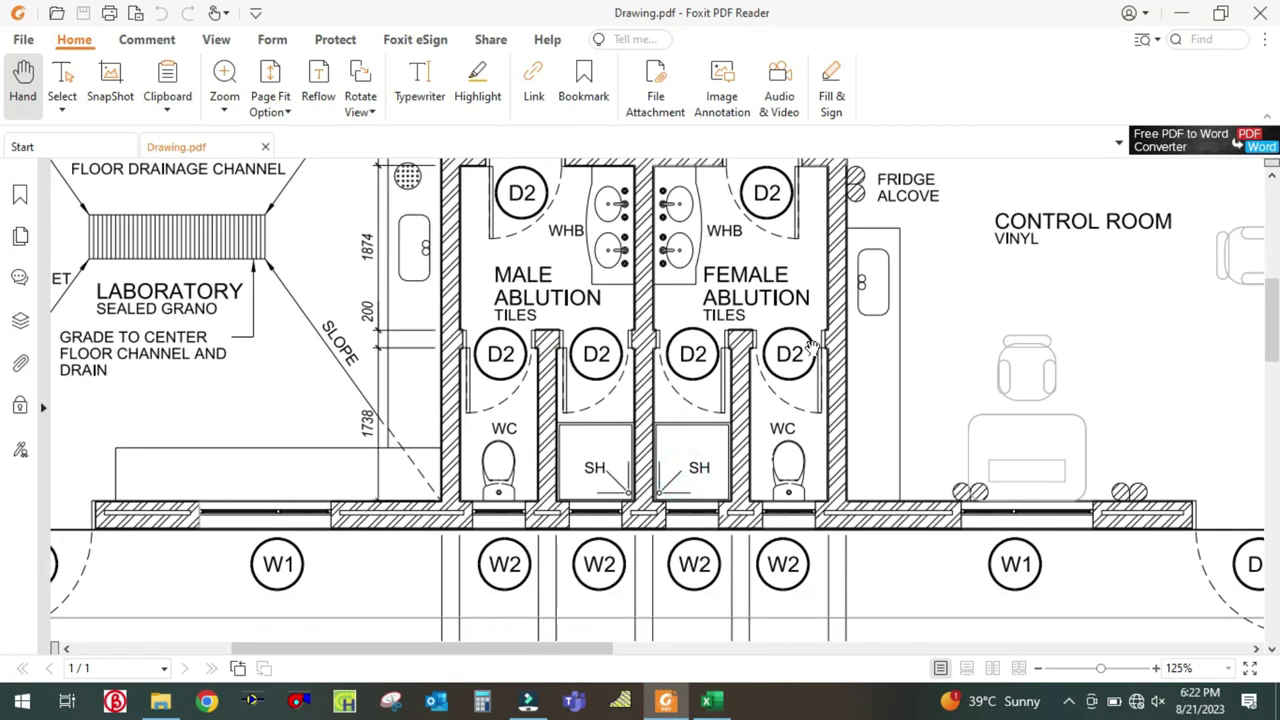
pyautogui.moveTo(679, 543); pyautogui.dragTo(676, 550)
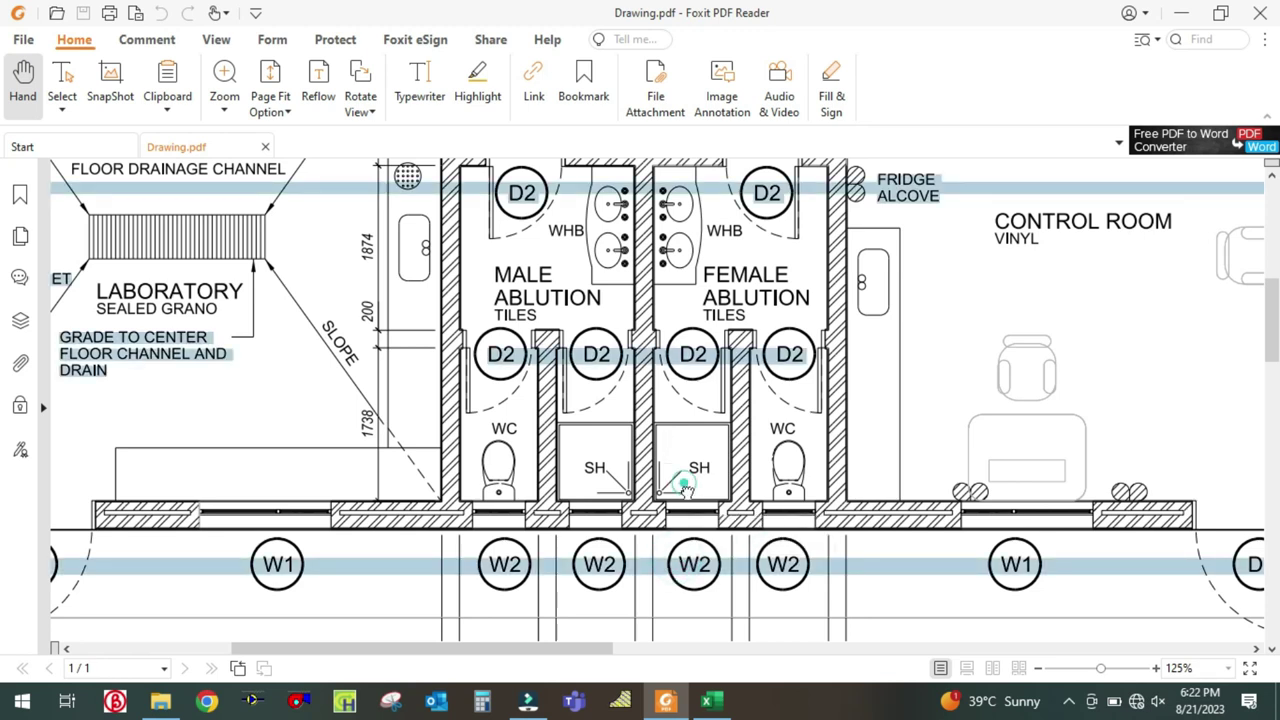
pyautogui.click(666, 545)
pyautogui.scroll(-1, 654, 523)
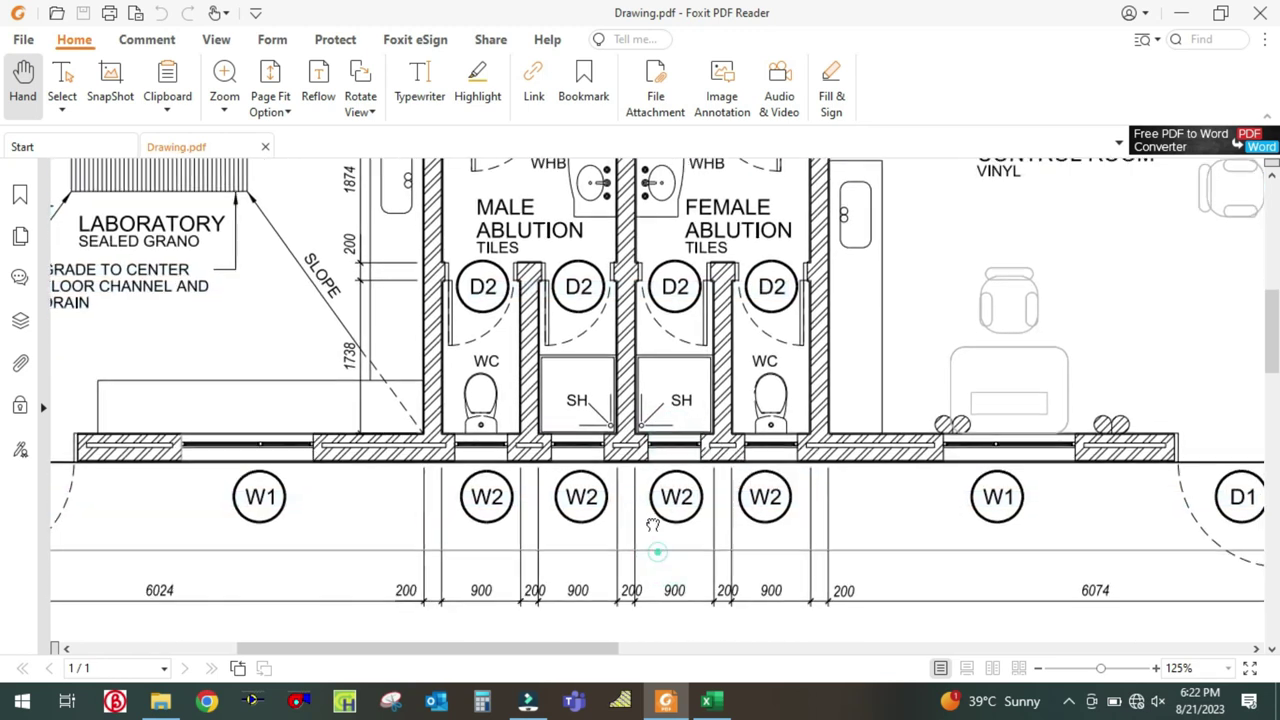
pyautogui.scroll(2, 692, 410)
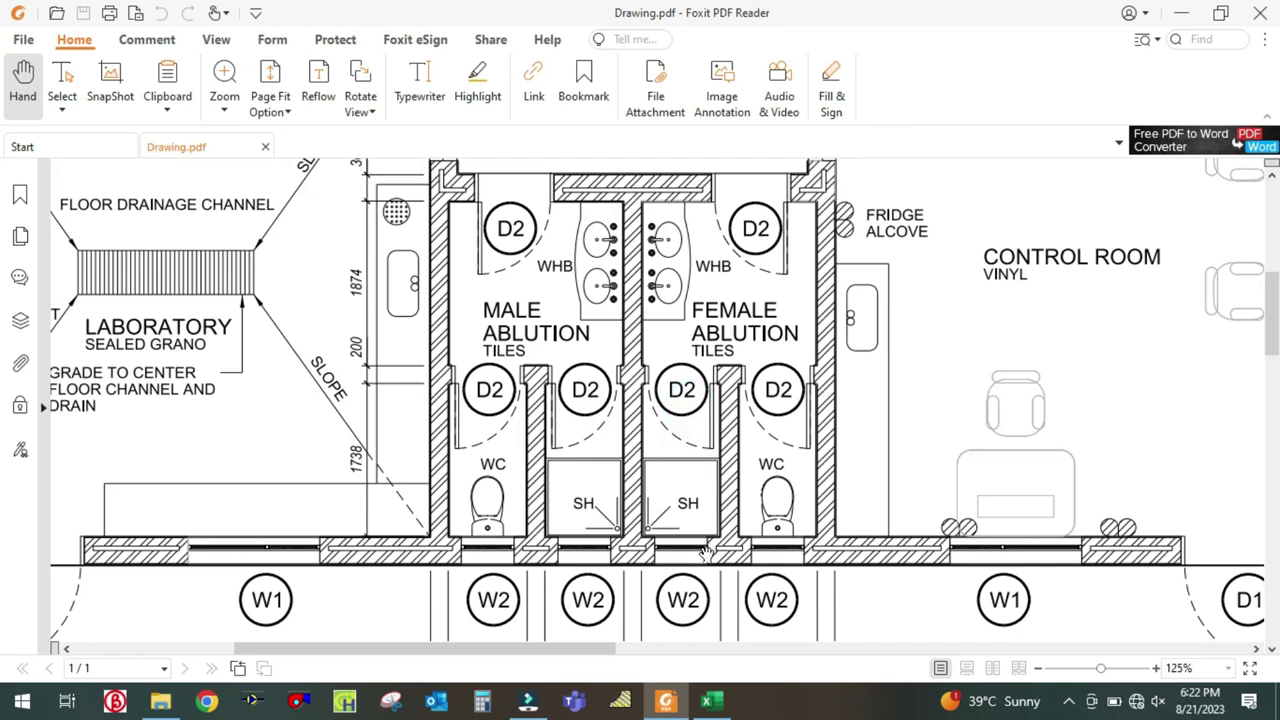
pyautogui.click(710, 700)
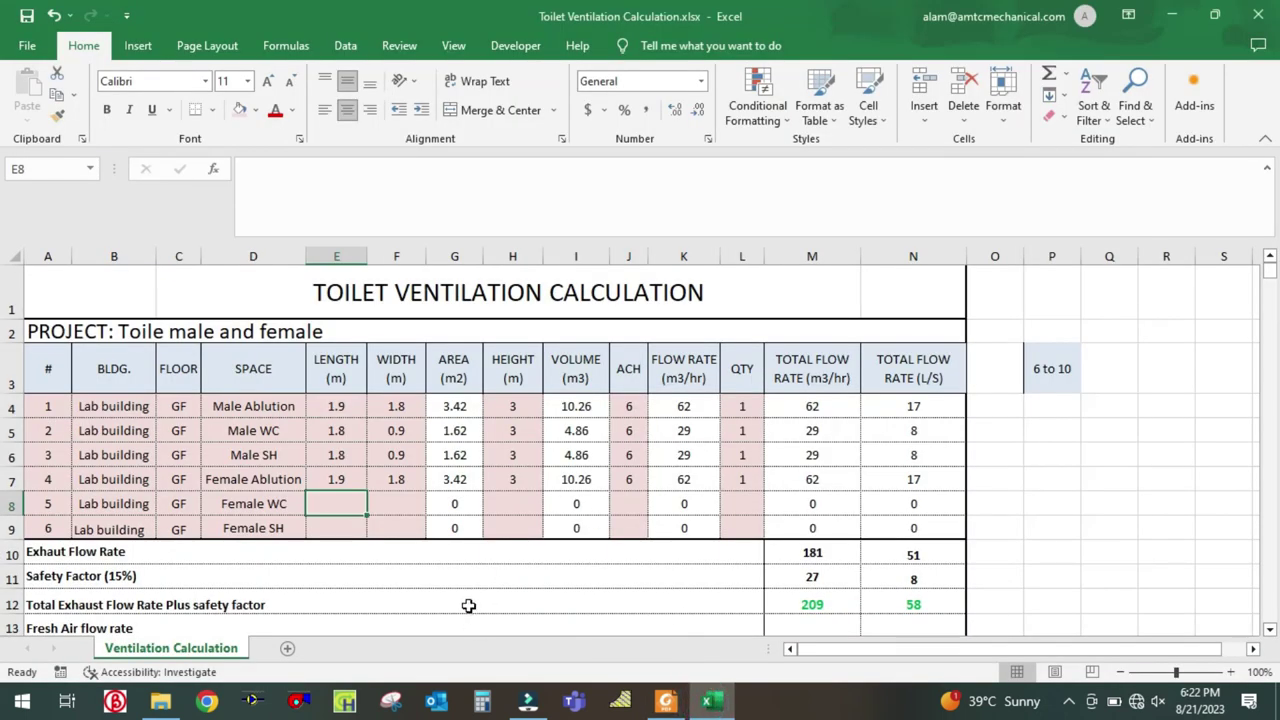
pyautogui.write('1.8')
pyautogui.press('Tab')
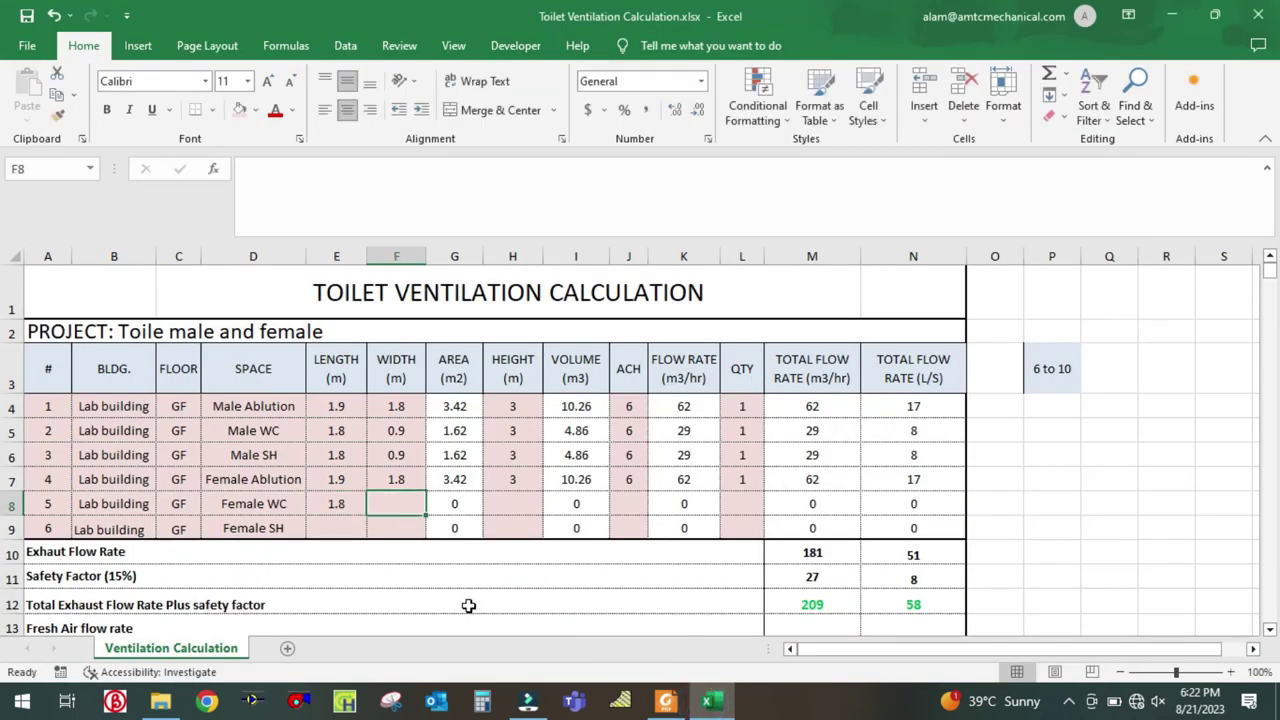
pyautogui.write('0.9')
pyautogui.press('Tab')
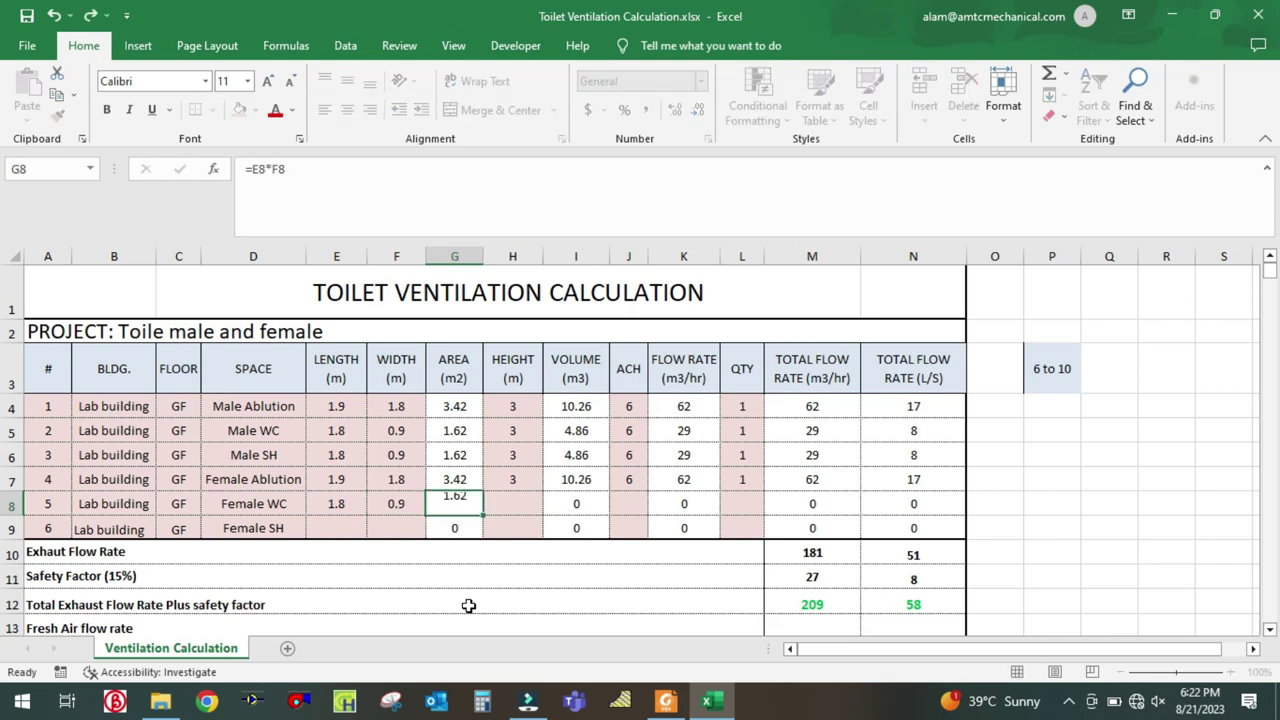
# Step: Complete the Female WC row with a height of 3 m, an ACH of 6 and a quantity of 1
pyautogui.press('Tab')
pyautogui.write('3')
pyautogui.press('Tab')
pyautogui.press('Tab')
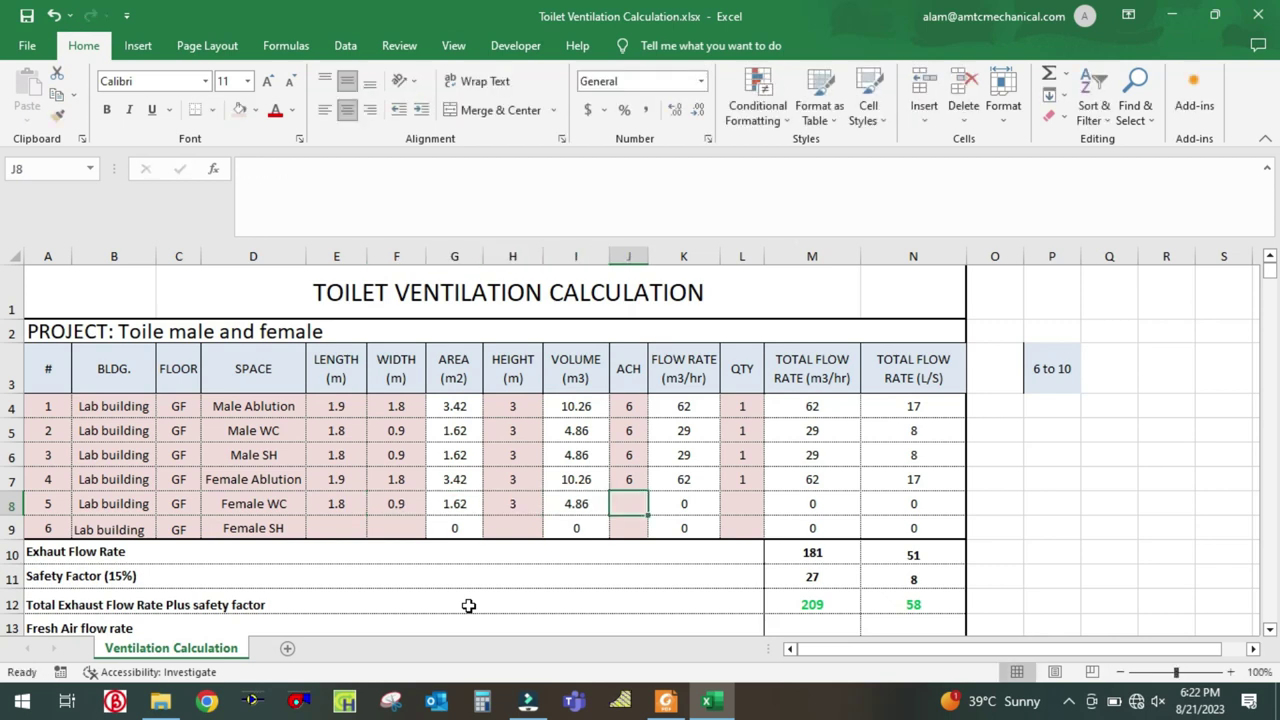
pyautogui.write('6')
pyautogui.press('Tab')
pyautogui.press('Tab')
pyautogui.write('1')
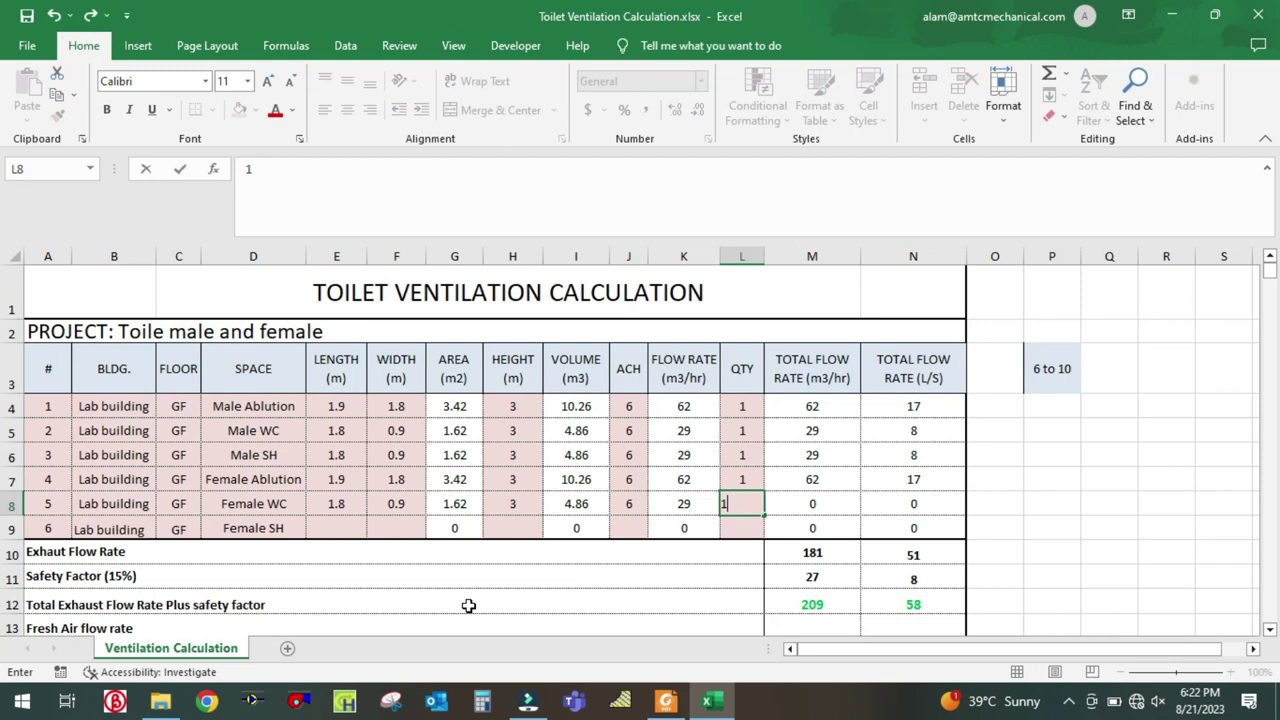
pyautogui.press('Tab')
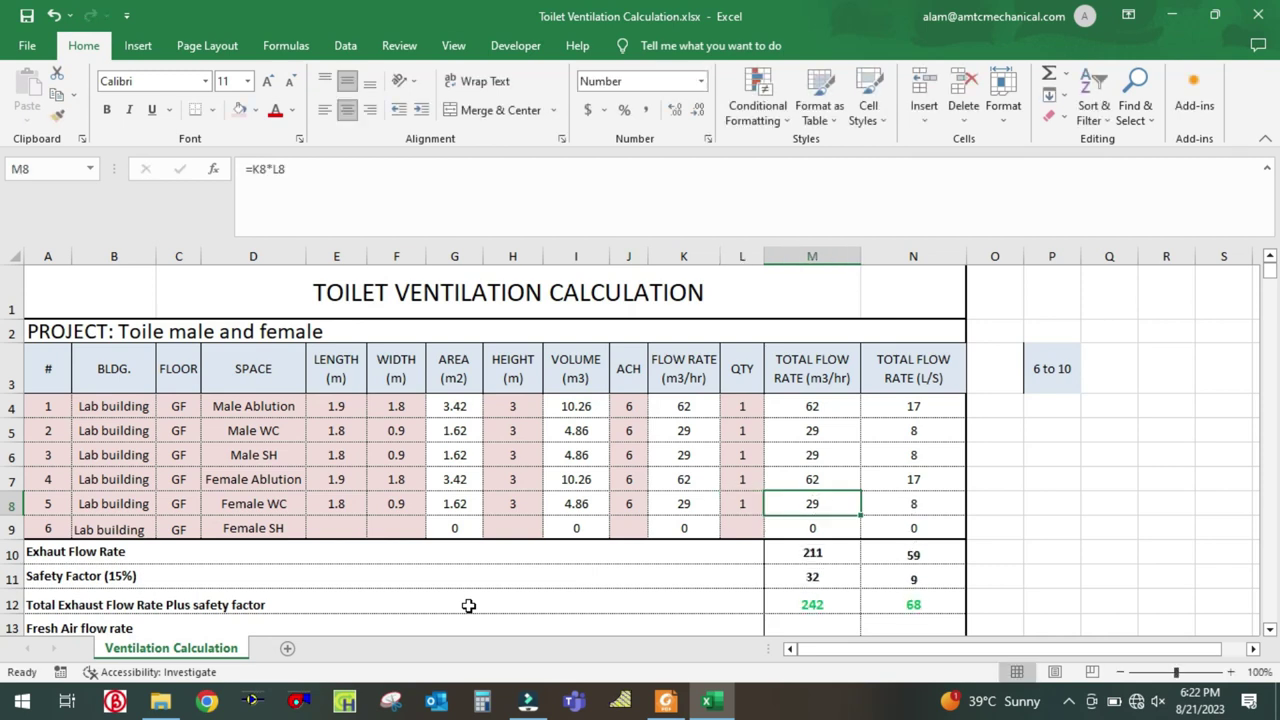
# Step: Enter length 1.8 and width 0.9 in the Female SH row
pyautogui.click(346, 531)
pyautogui.write('1.')
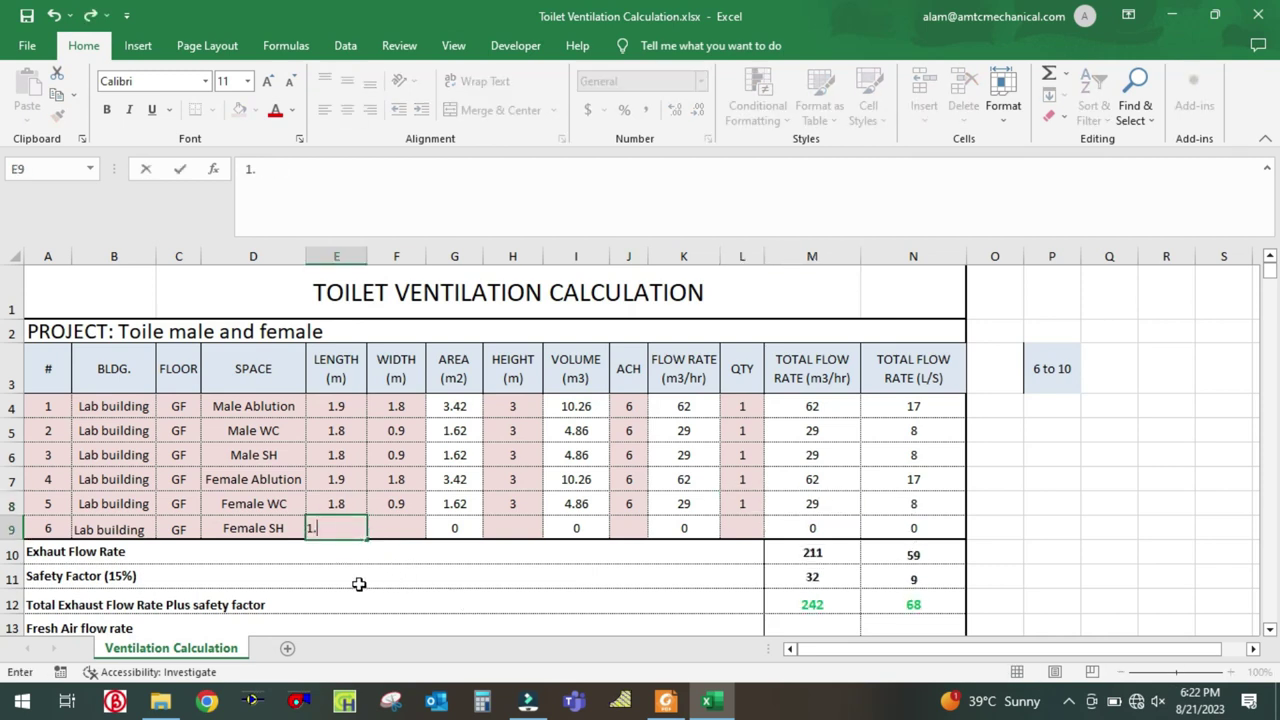
pyautogui.write('8')
pyautogui.press('Tab')
pyautogui.write('0.9')
pyautogui.press('Tab')
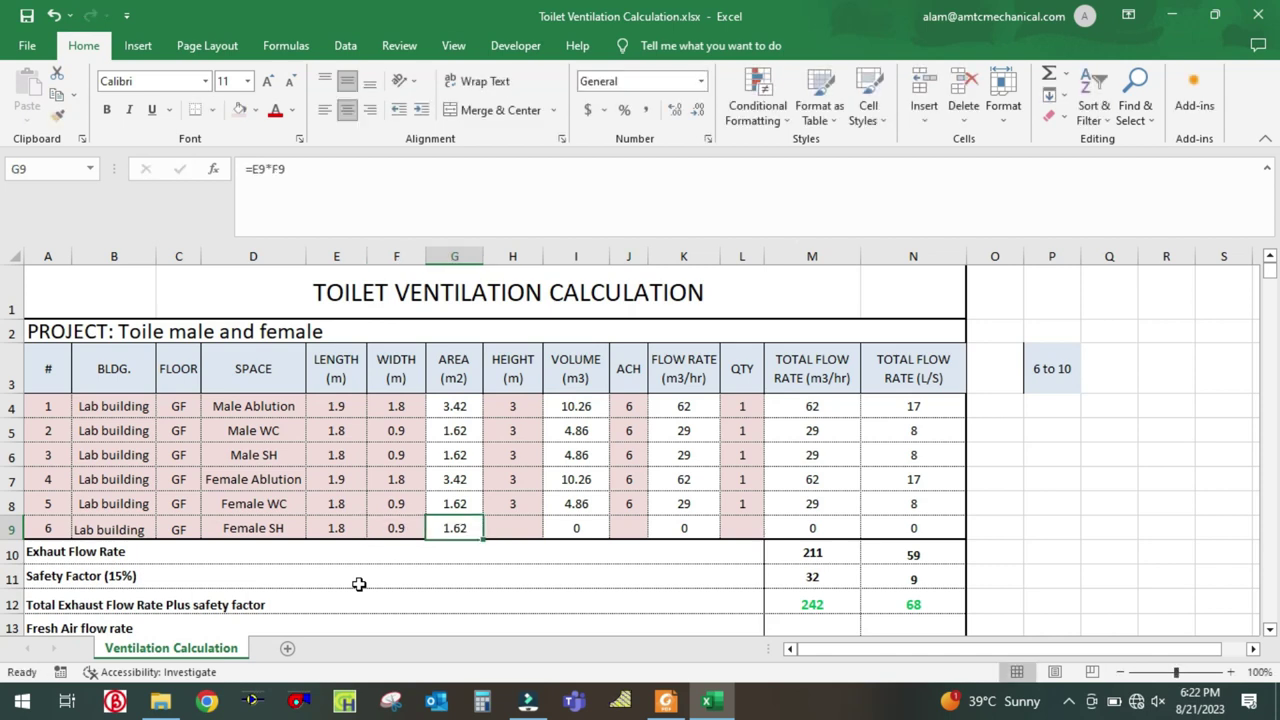
# Step: Complete the Female SH row with a height of 3 m, an ACH of 6 and a quantity of 1
pyautogui.press('Tab')
pyautogui.write('3')
pyautogui.press('Tab')
pyautogui.press('Tab')
pyautogui.write('6')
pyautogui.press('Tab')
pyautogui.press('Tab')
pyautogui.write('1')
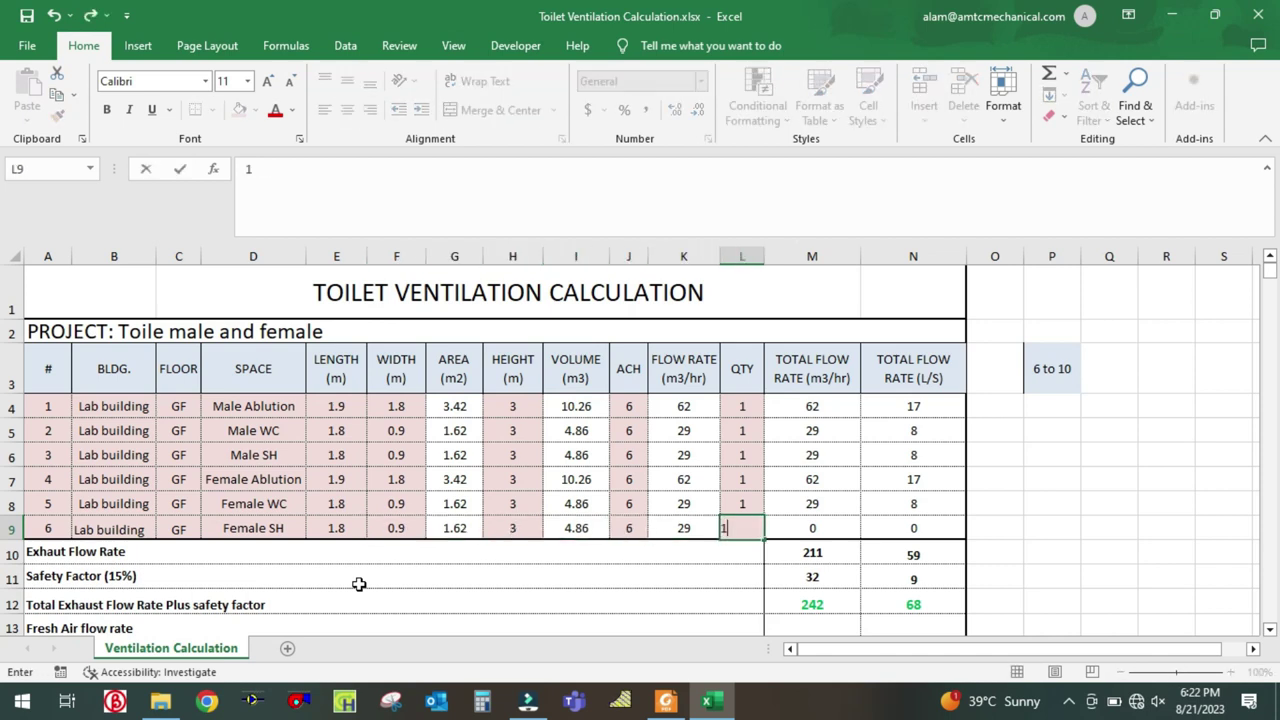
pyautogui.press('Tab')
pyautogui.click(1094, 480)
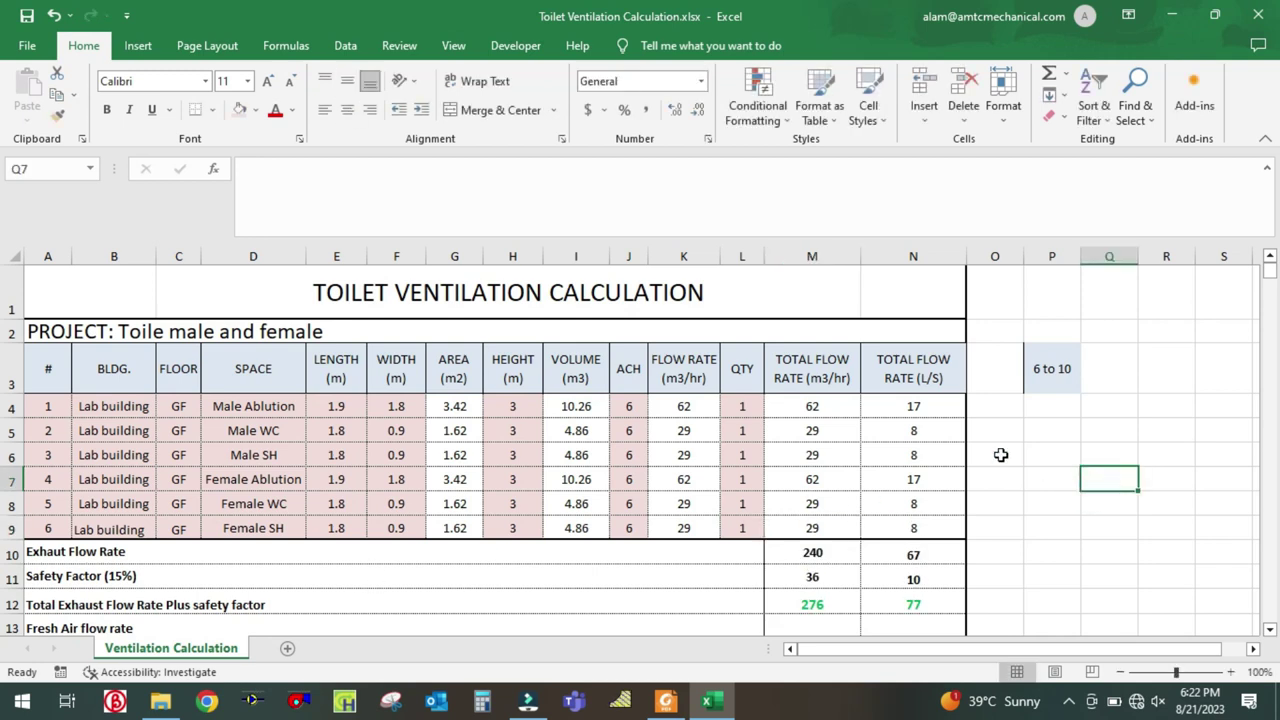
# Step: Inspect the sum formula behind the exhaust flow rate in m3/hr in M10
pyautogui.scroll(-1, 780, 478)
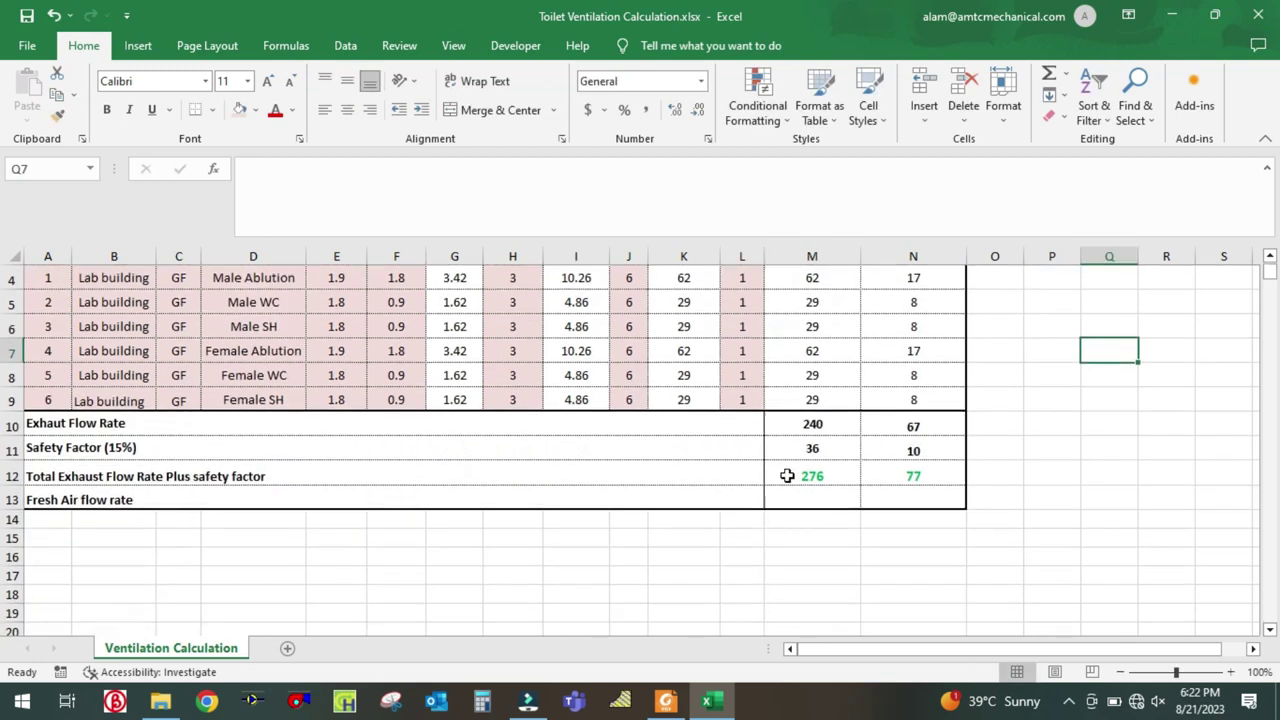
pyautogui.scroll(1, 905, 473)
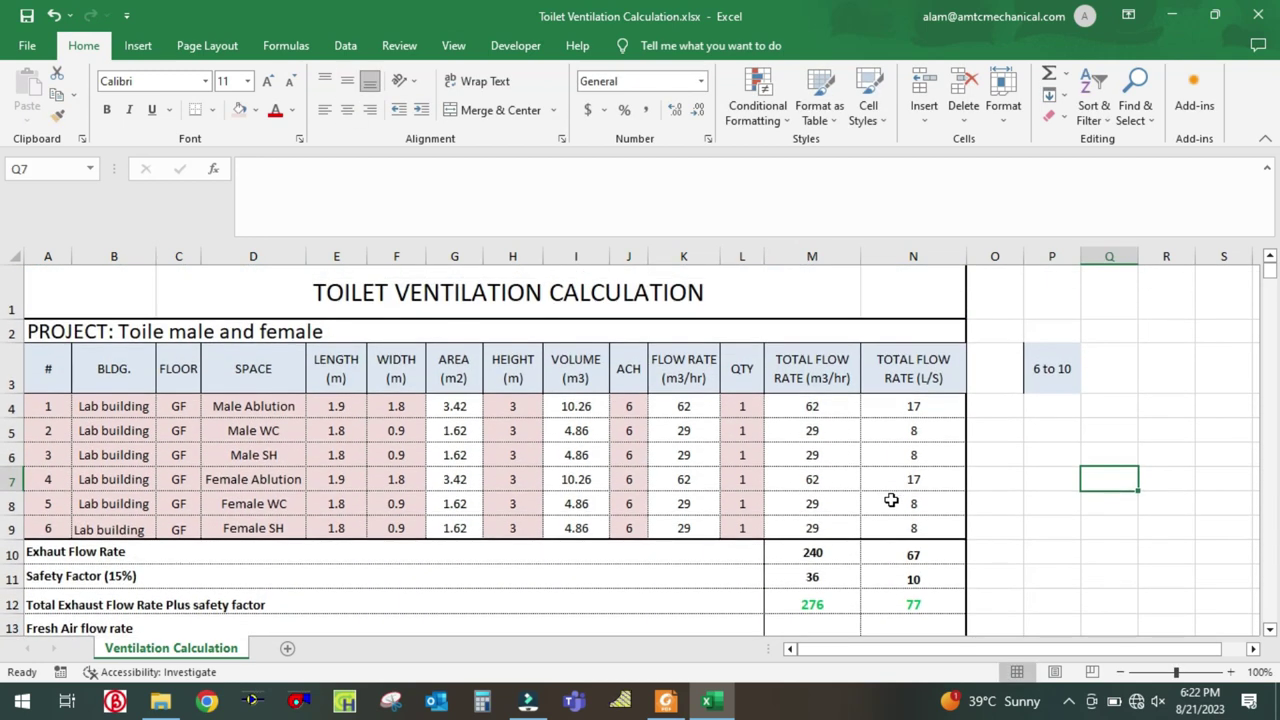
pyautogui.doubleClick(838, 551)
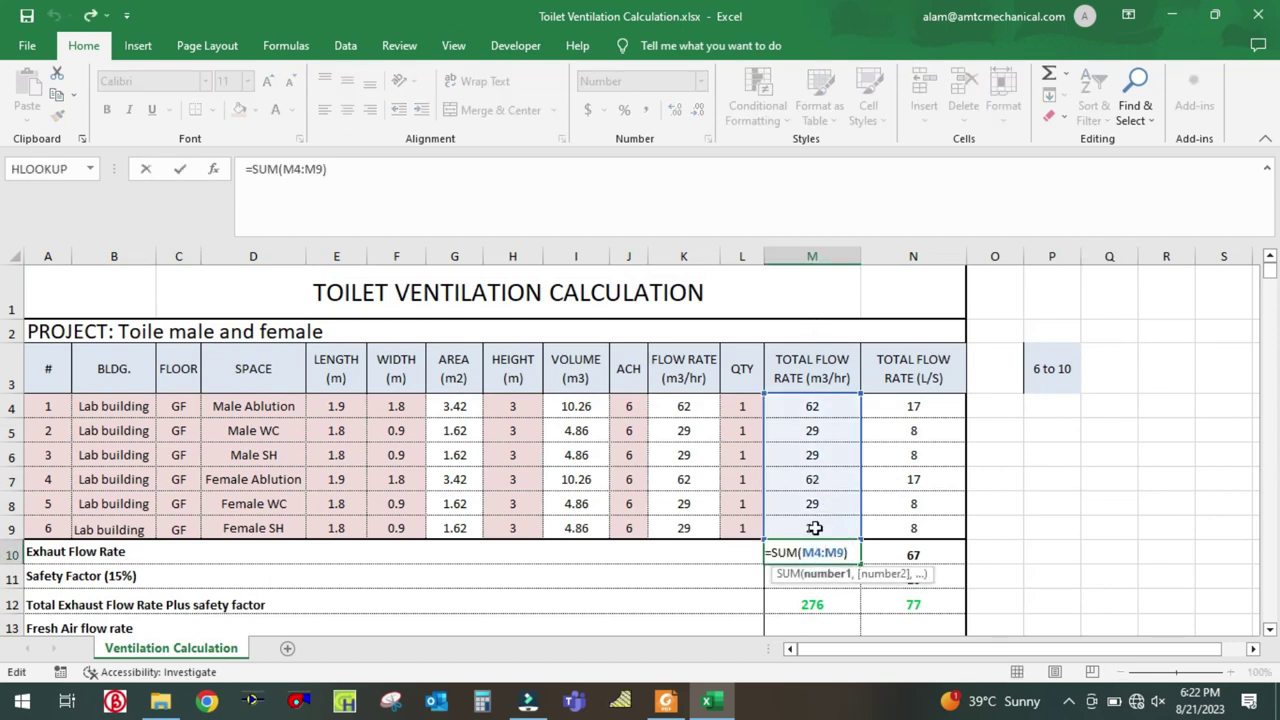
pyautogui.press('Escape')
pyautogui.doubleClick(818, 555)
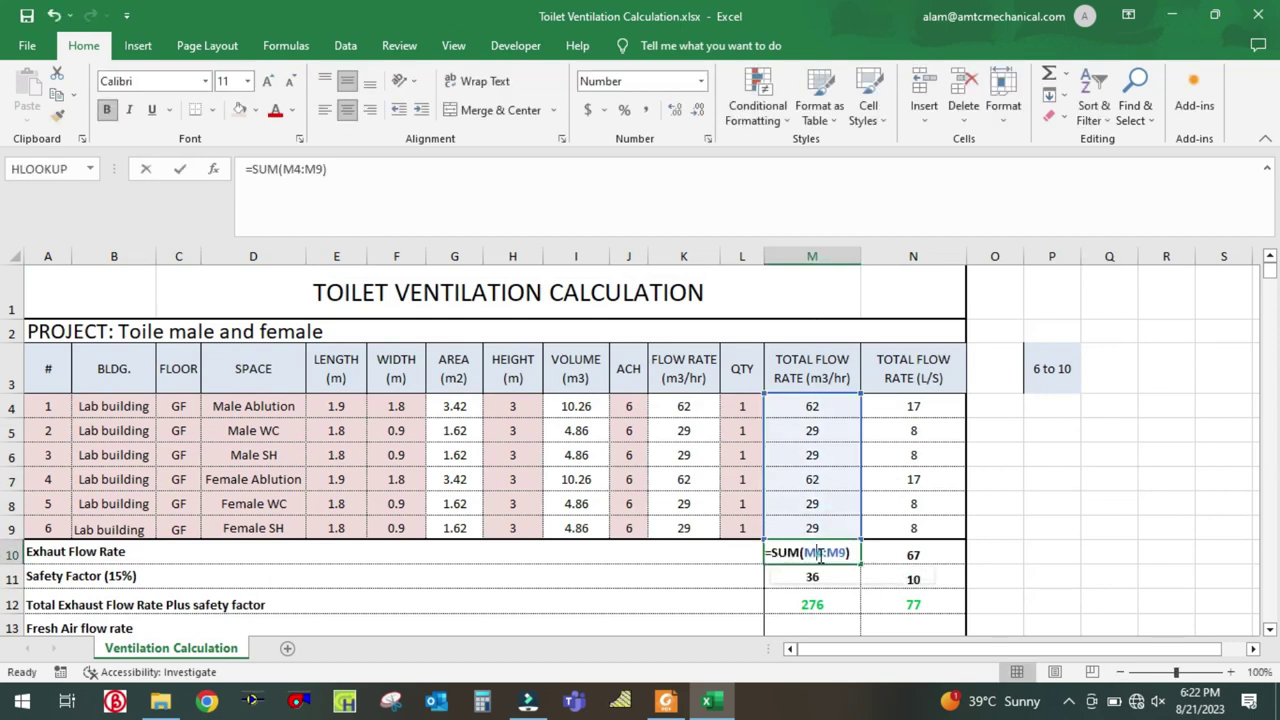
pyautogui.press('Escape')
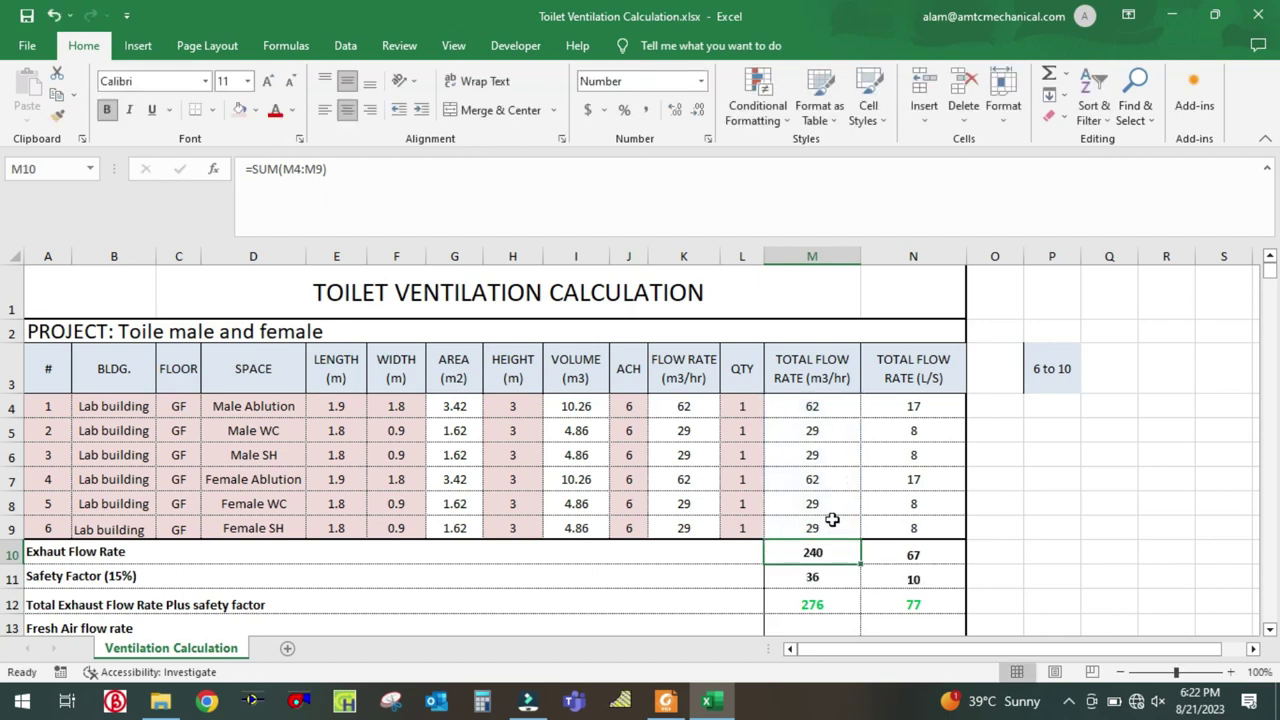
# Step: Inspect the 15% safety factor label and the formula behind its m3/hr value in M11
pyautogui.scroll(-1, 830, 516)
pyautogui.click(815, 447)
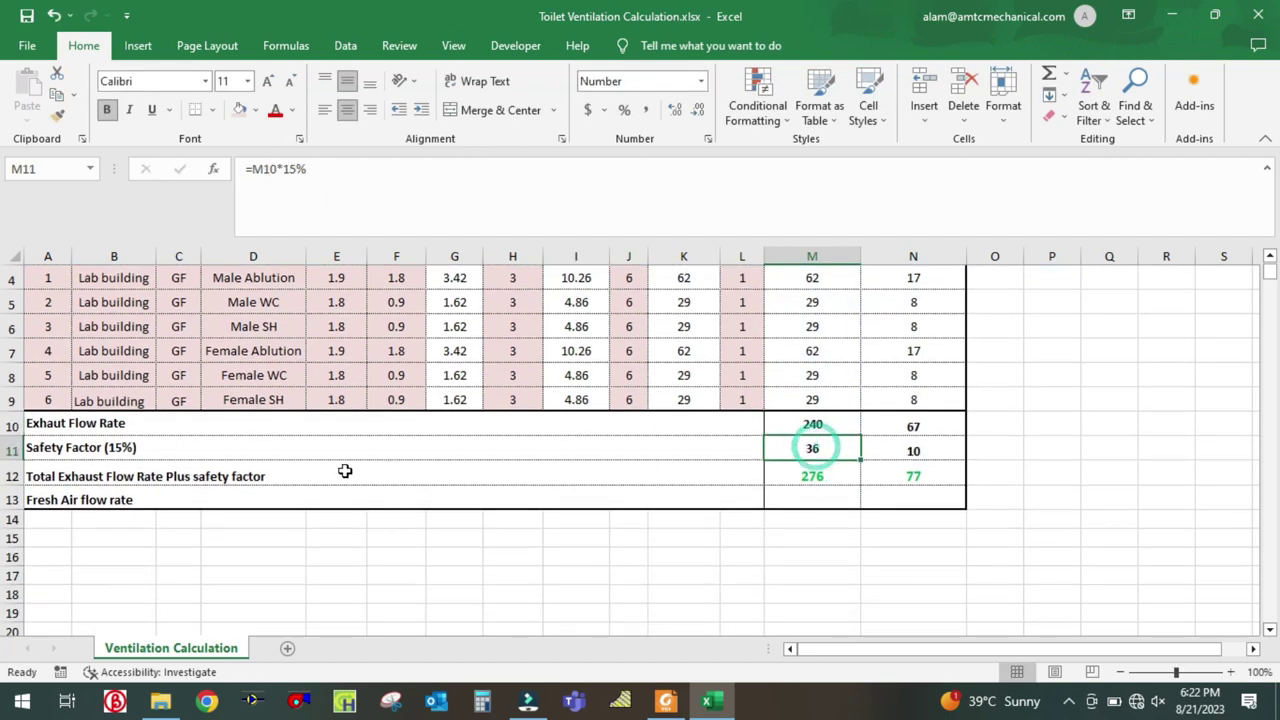
pyautogui.click(104, 450)
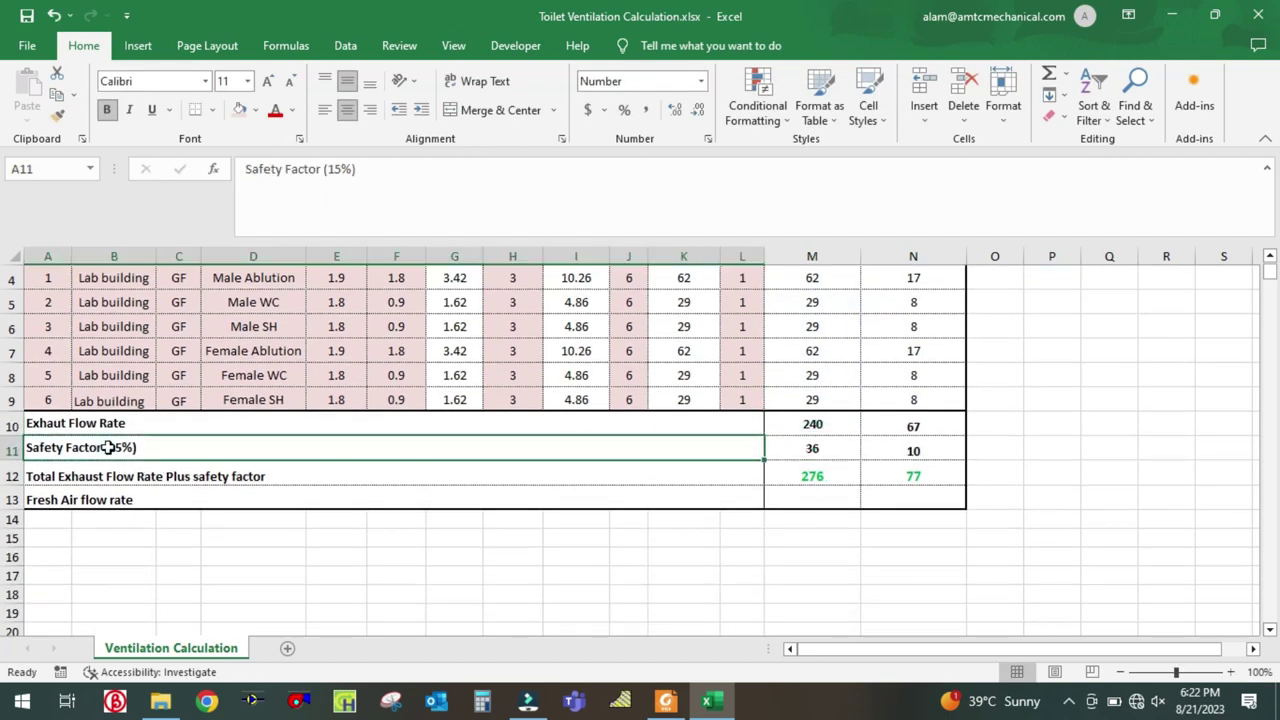
pyautogui.doubleClick(788, 449)
pyautogui.press('Escape')
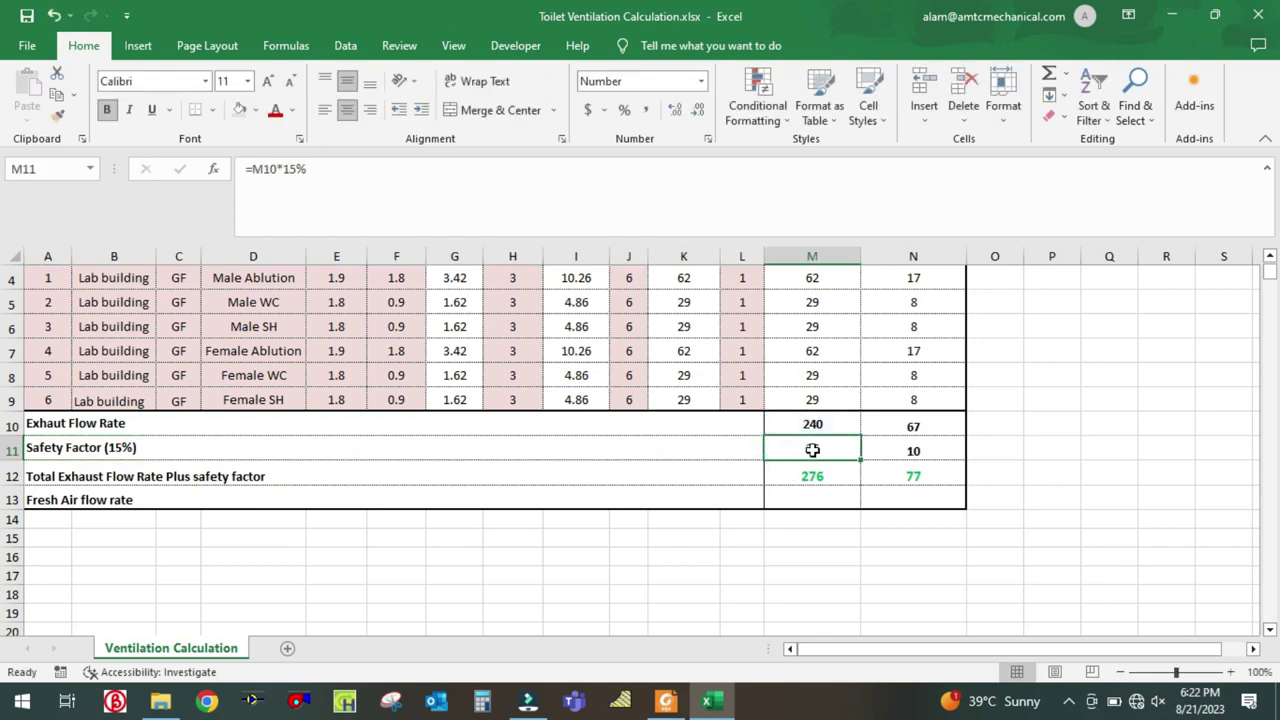
# Step: Recheck the safety factor formula in M11 and inspect the formula behind the total exhaust flow rate in m3/hr in M12
pyautogui.doubleClick(815, 447)
pyautogui.press('Escape')
pyautogui.click(808, 540)
pyautogui.doubleClick(808, 474)
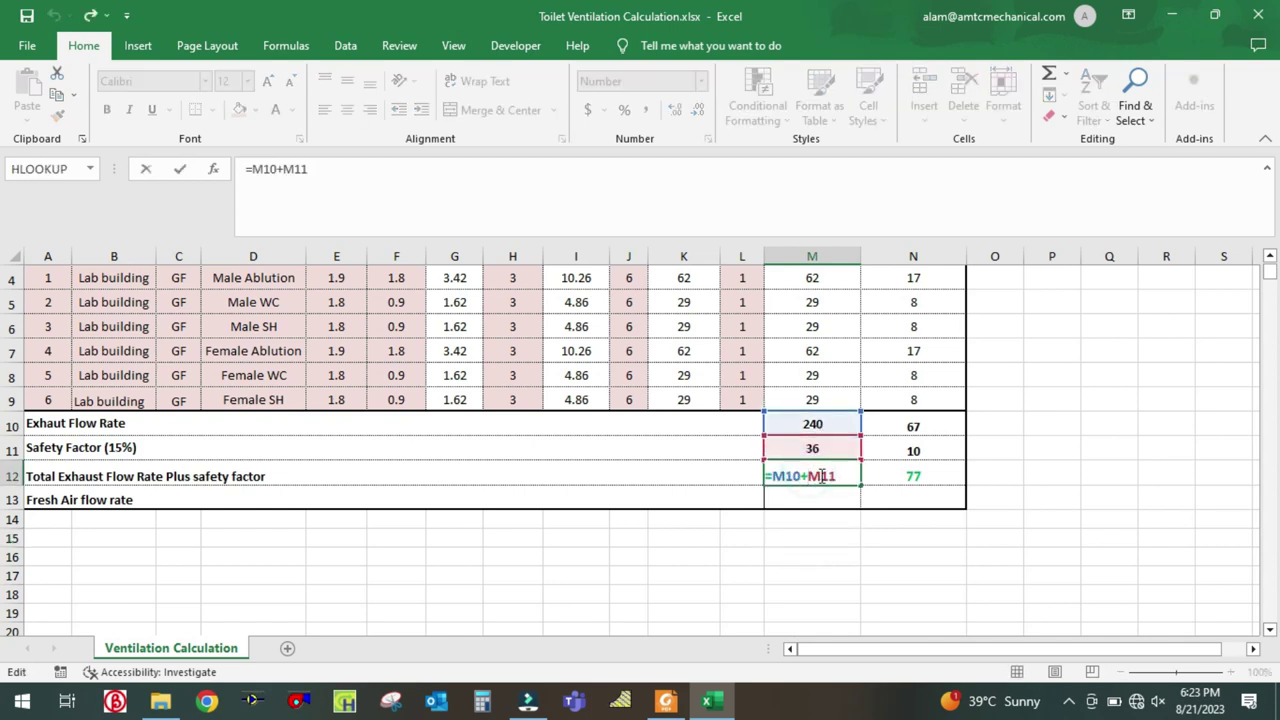
pyautogui.press('Escape')
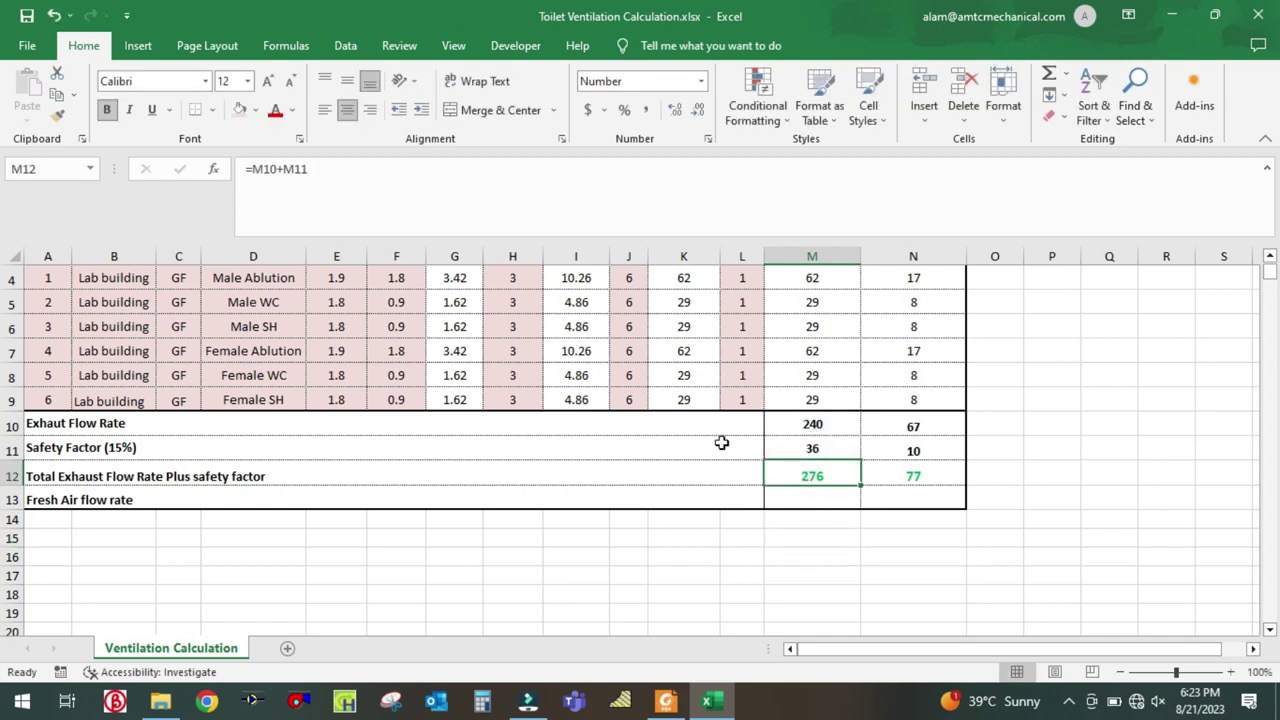
pyautogui.doubleClick(816, 474)
pyautogui.hotkey('ctrl', 'Return')
pyautogui.scroll(1, 530, 567)
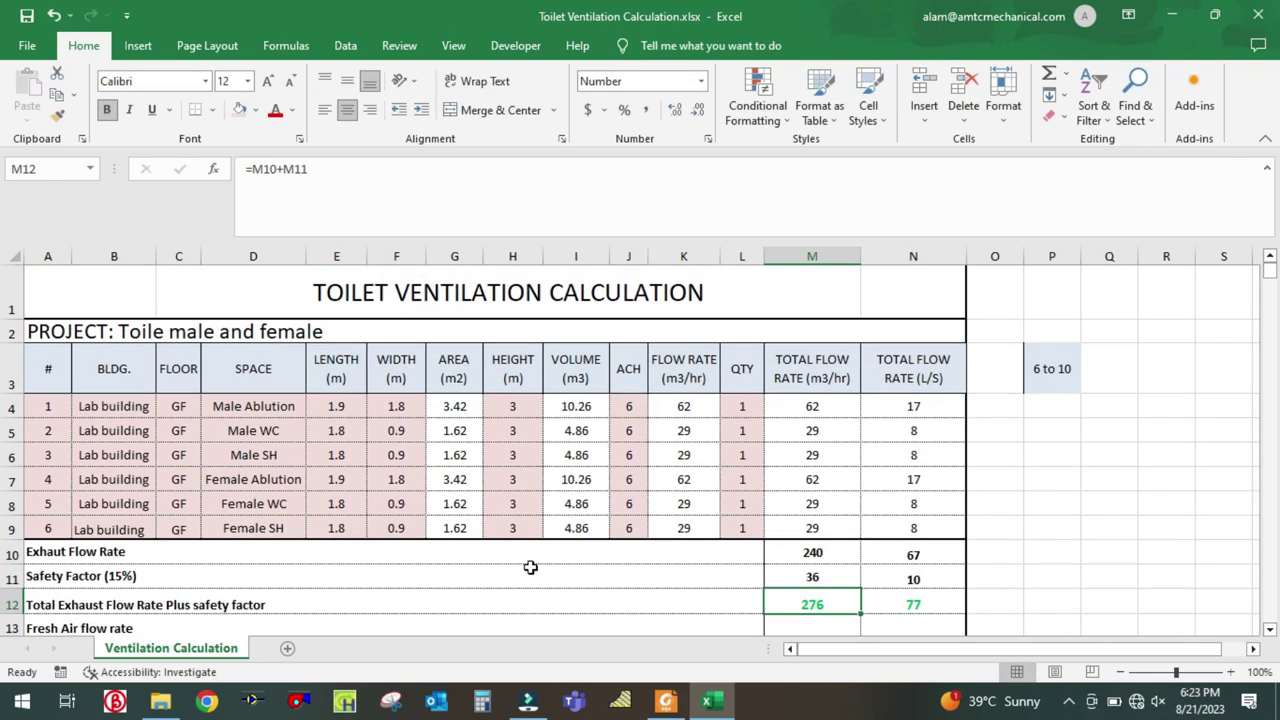
pyautogui.scroll(-1, 495, 590)
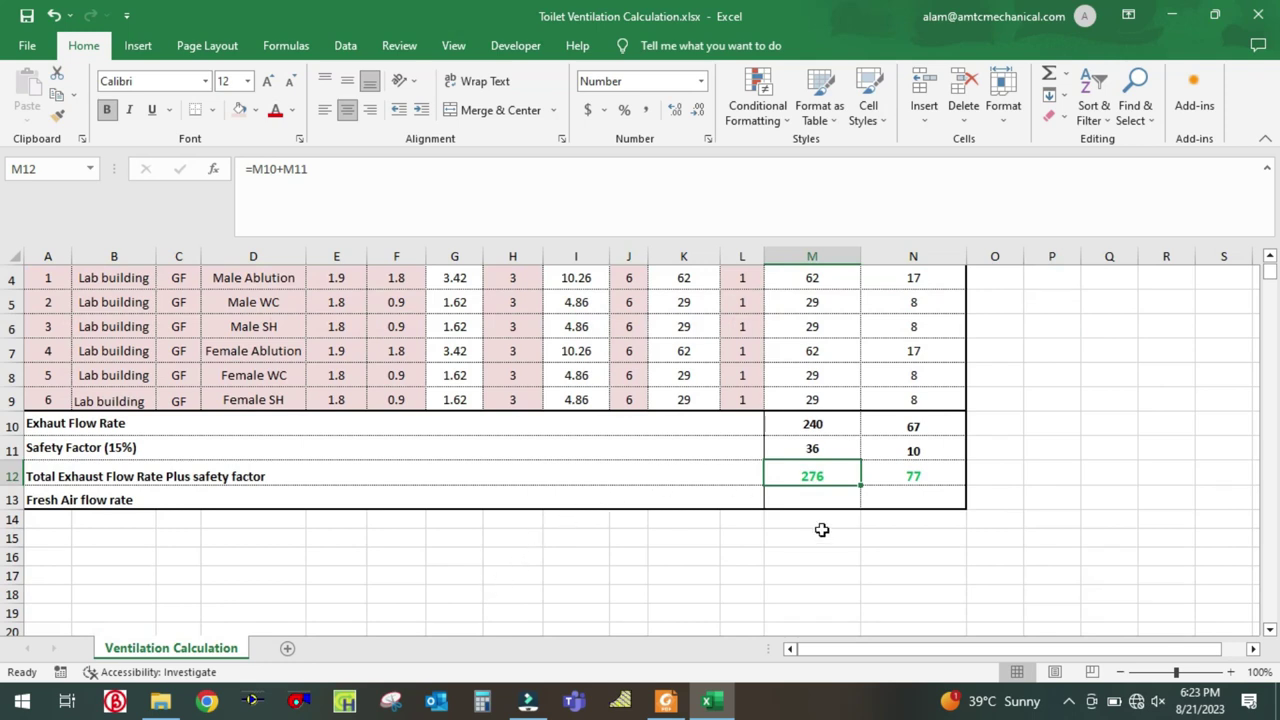
pyautogui.scroll(1, 821, 529)
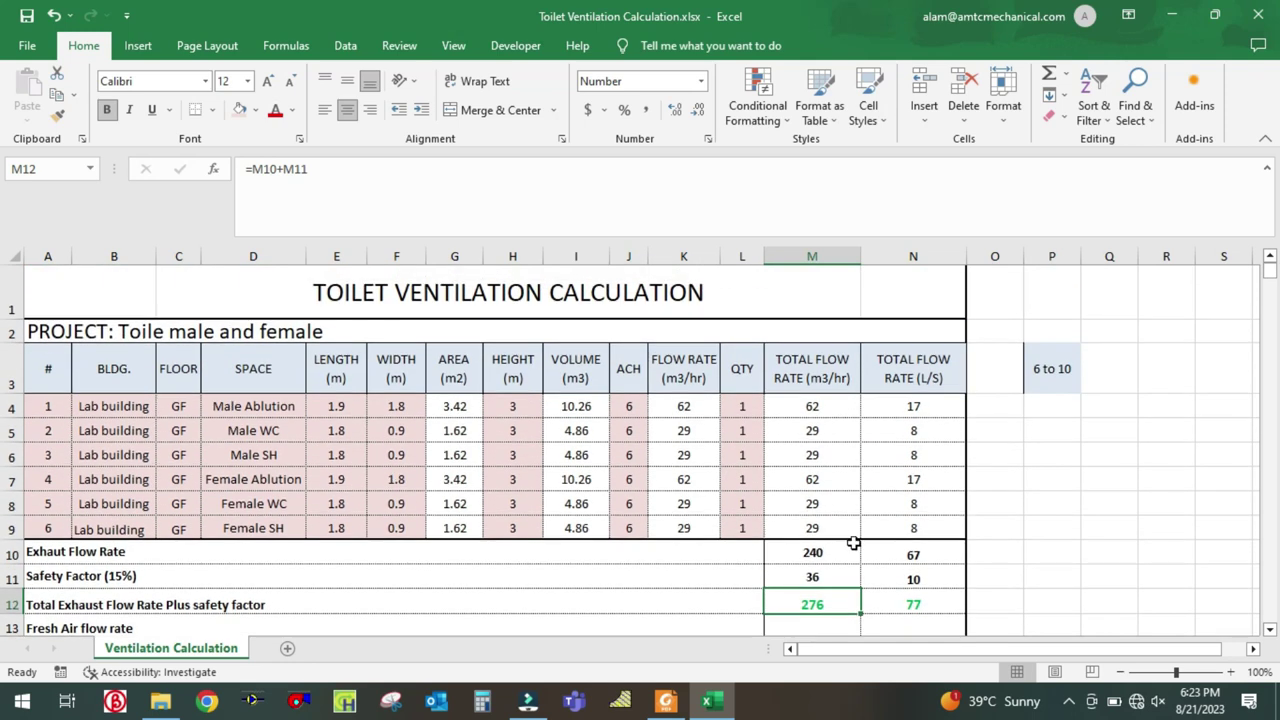
# Step: Inspect the L/S formulas behind the total exhaust flow rate in N12 and the exhaust flow rate in N10
pyautogui.click(907, 608)
pyautogui.doubleClick(910, 606)
pyautogui.press('Escape')
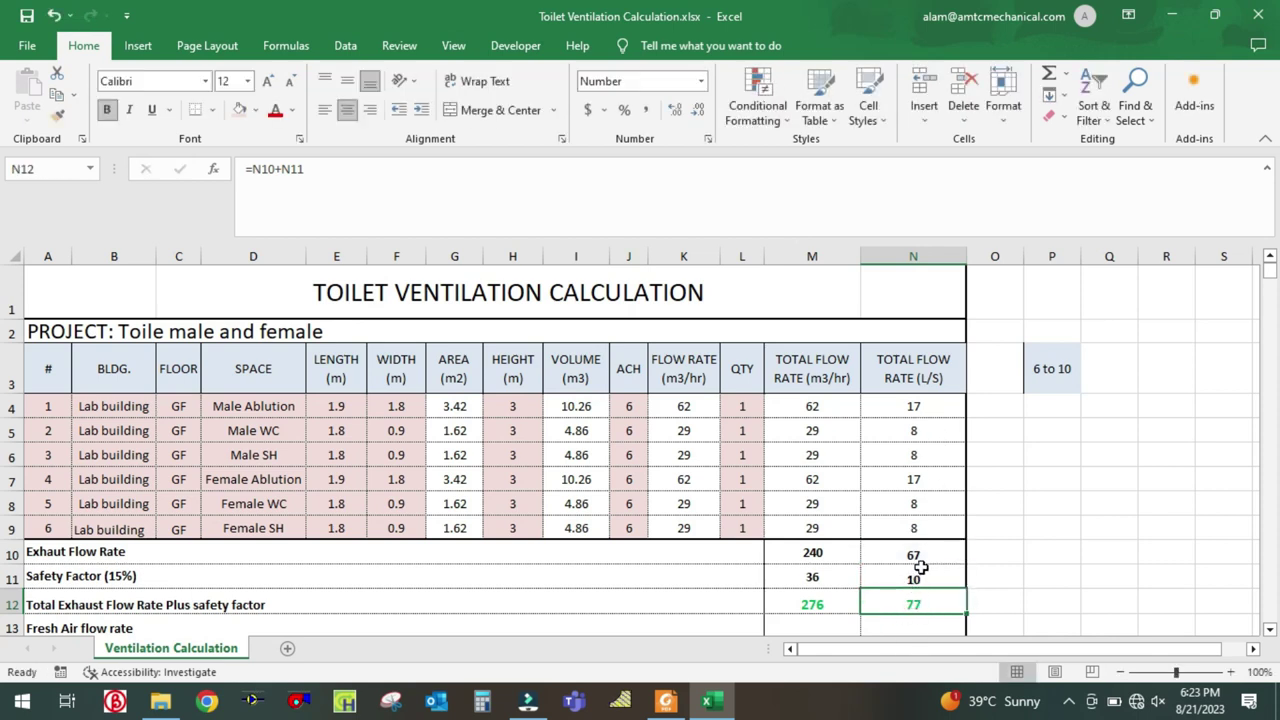
pyautogui.click(914, 551)
pyautogui.hotkey('alt', '=')
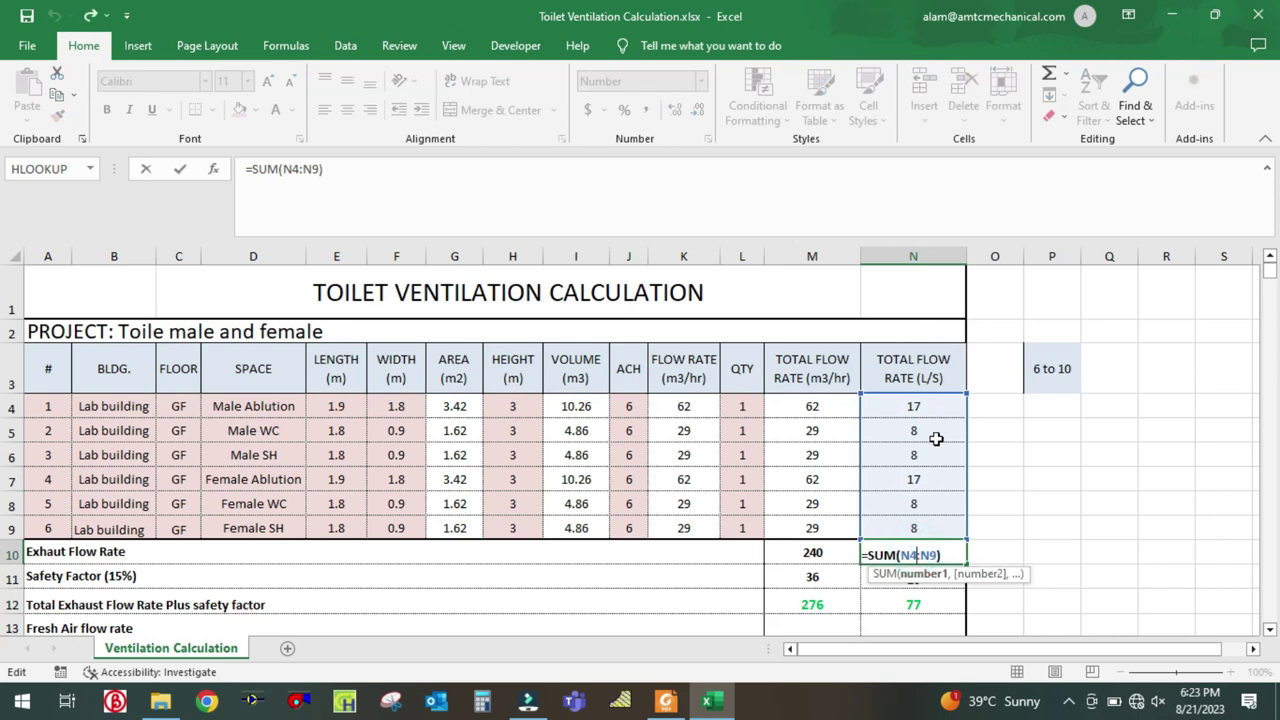
pyautogui.hotkey('ctrl', 'Return')
pyautogui.scroll(-1, 954, 535)
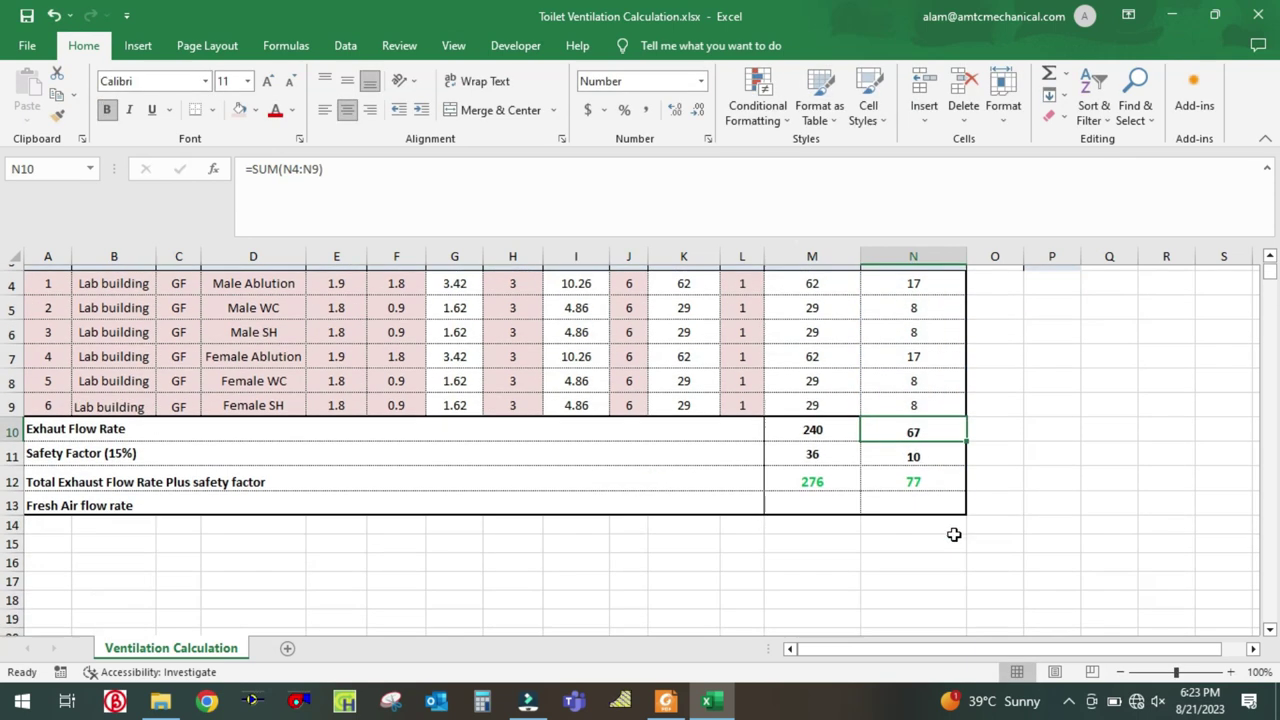
# Step: Inspect the L/S safety factor formula in N11 and recheck the total exhaust formula in N12
pyautogui.click(930, 452)
pyautogui.press('F2')
pyautogui.hotkey('ctrl', 'Return')
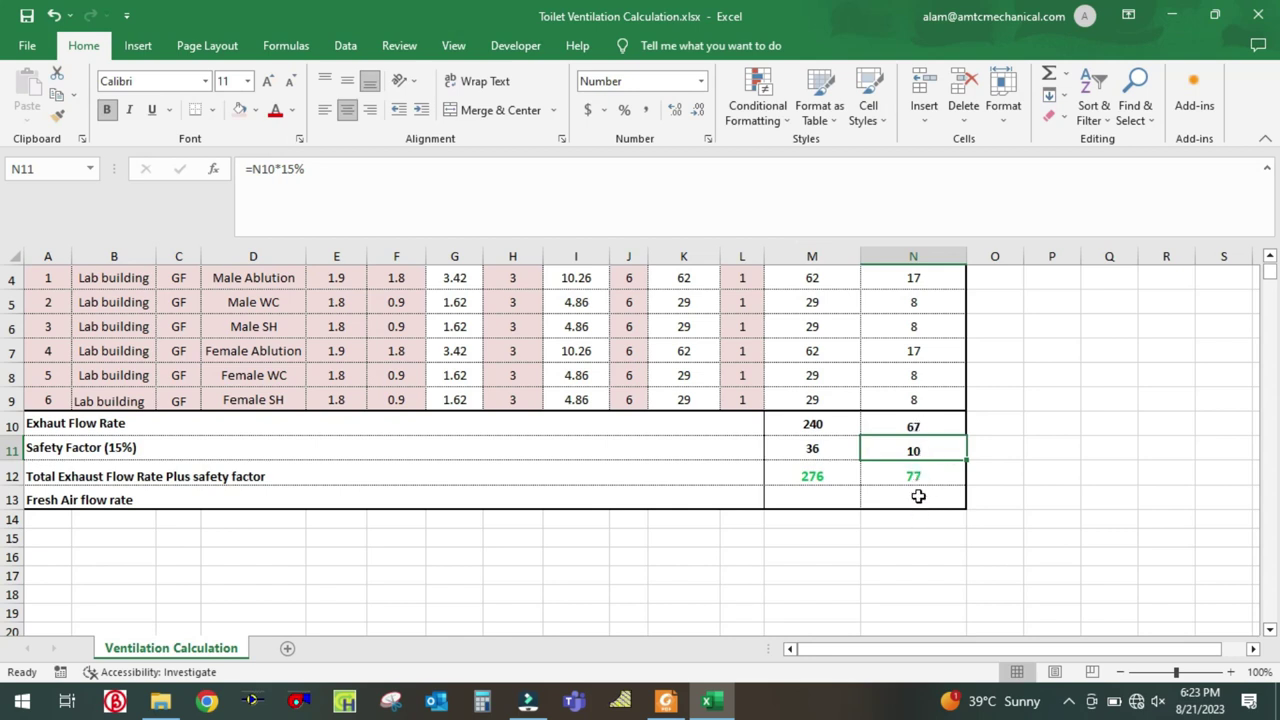
pyautogui.doubleClick(920, 470)
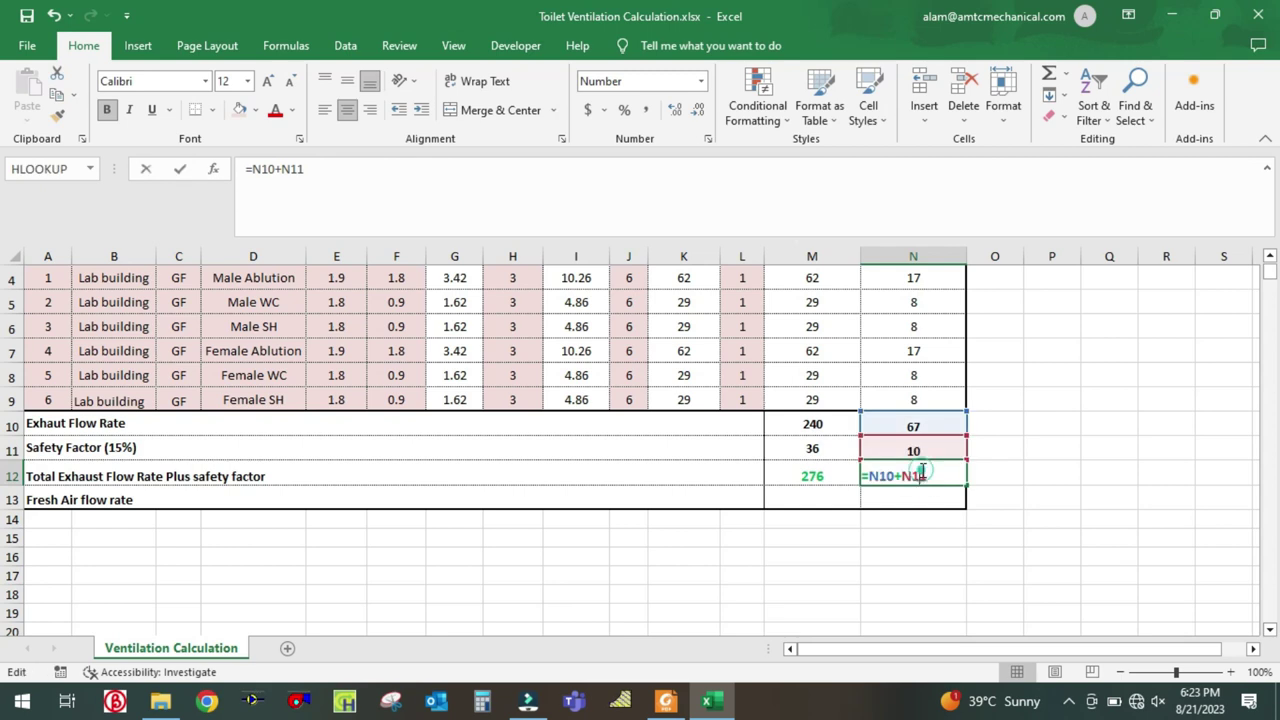
pyautogui.press('Escape')
pyautogui.click(1008, 454)
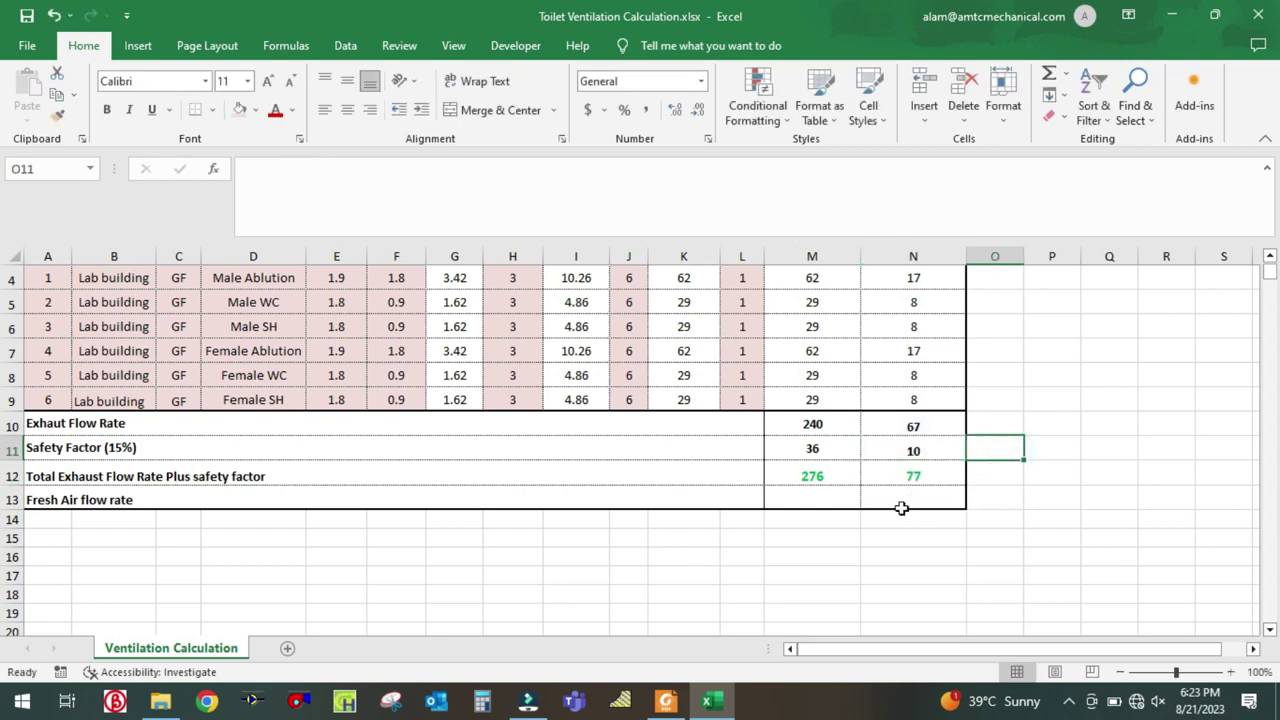
# Step: Cross-check the total exhaust flow conversion to L/S with the formula =M12*0.28 in P12, and clear that cell
pyautogui.click(1038, 471)
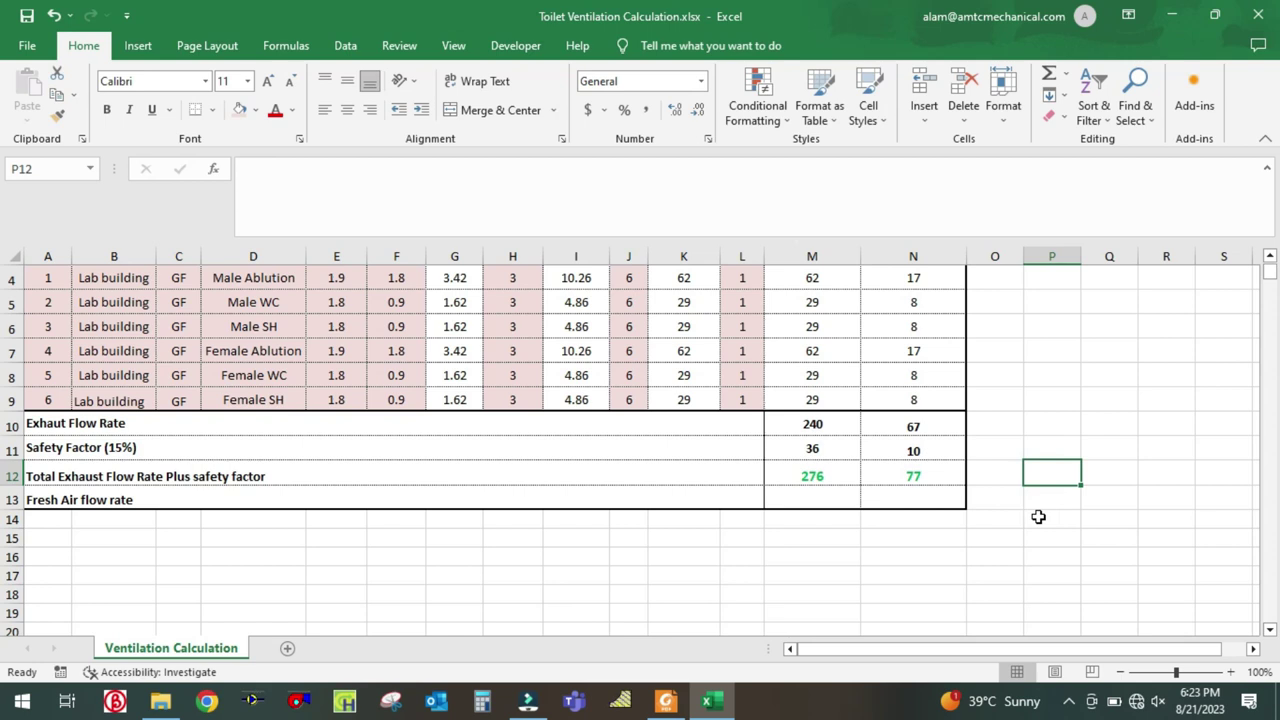
pyautogui.write('=')
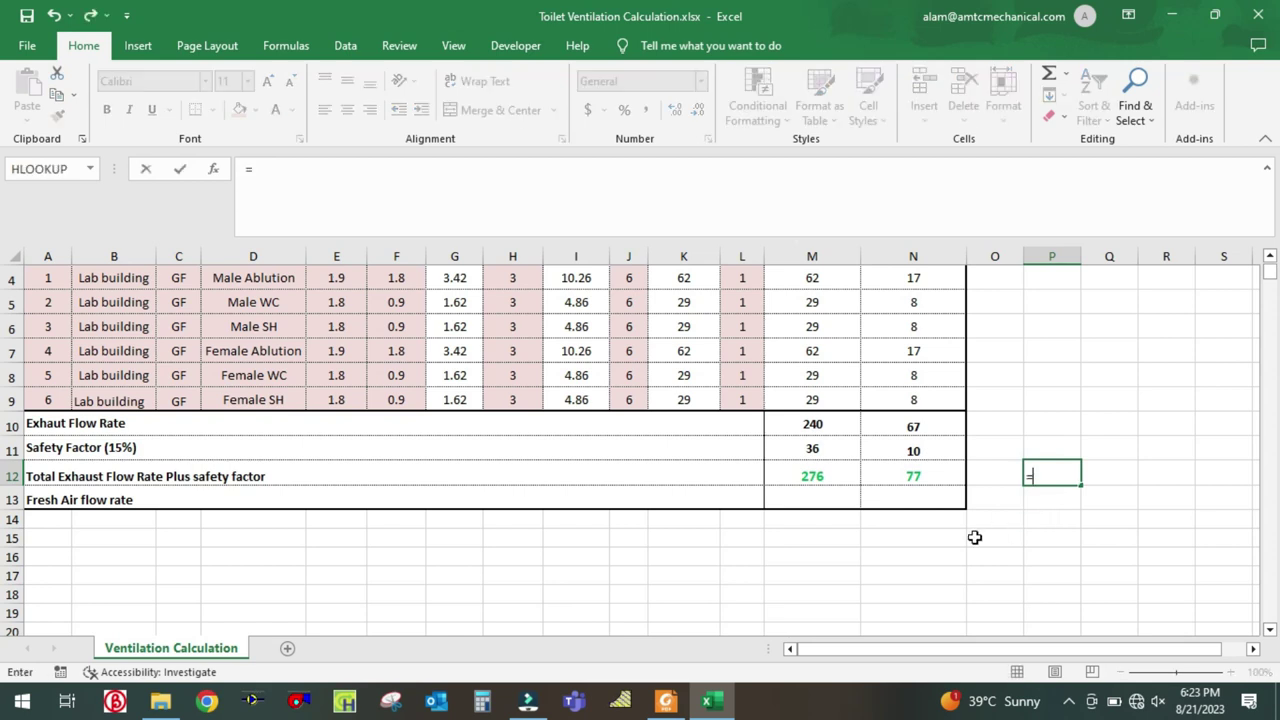
pyautogui.click(810, 476)
pyautogui.write('*')
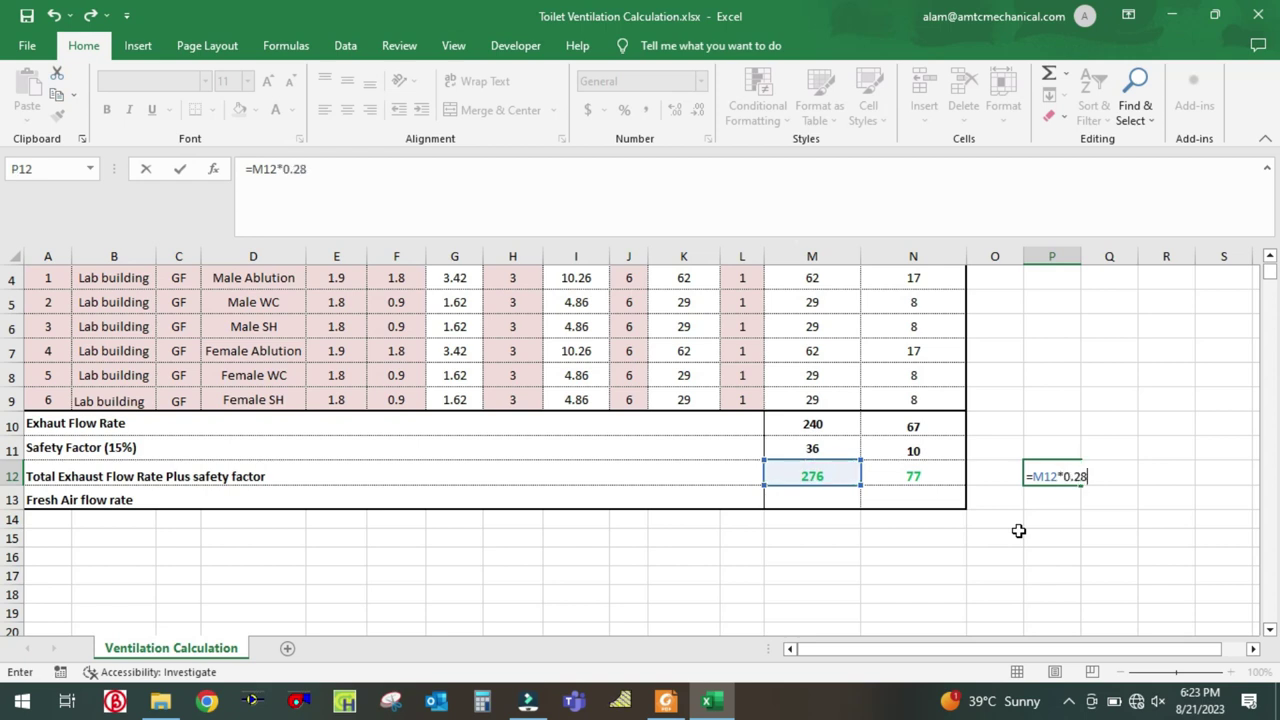
pyautogui.press('Tab')
pyautogui.click(1043, 473)
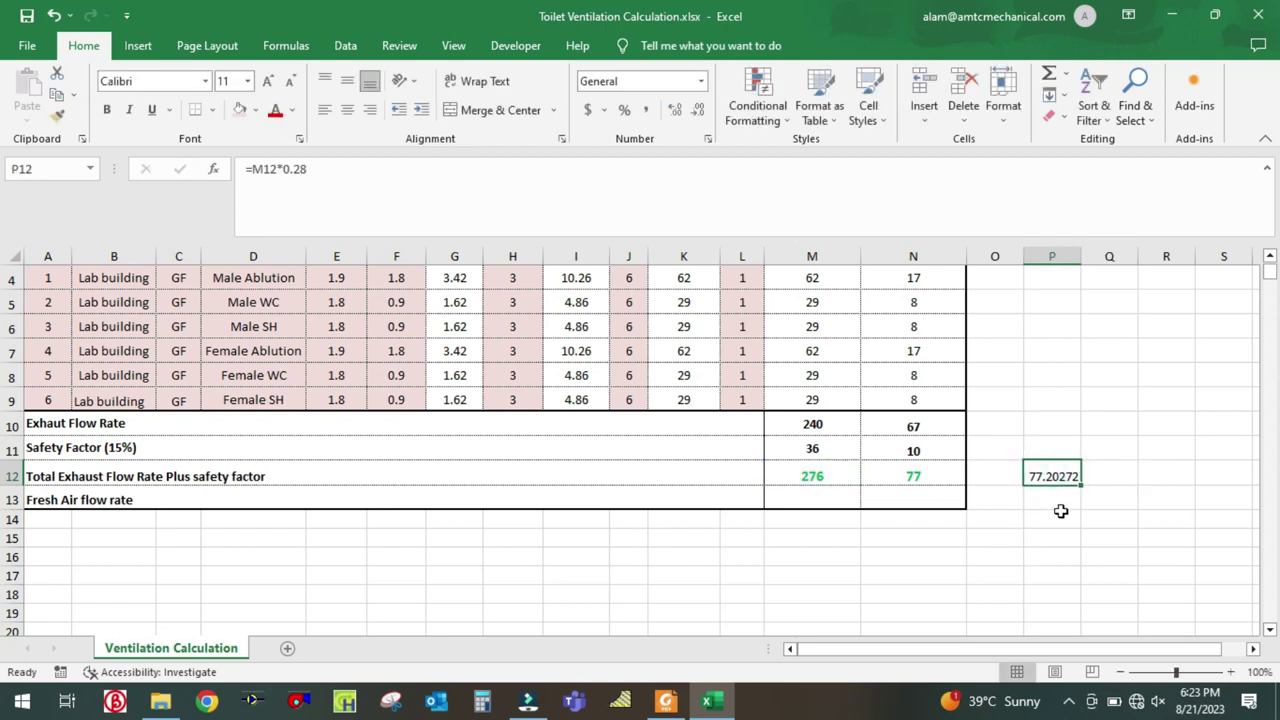
pyautogui.press('Delete')
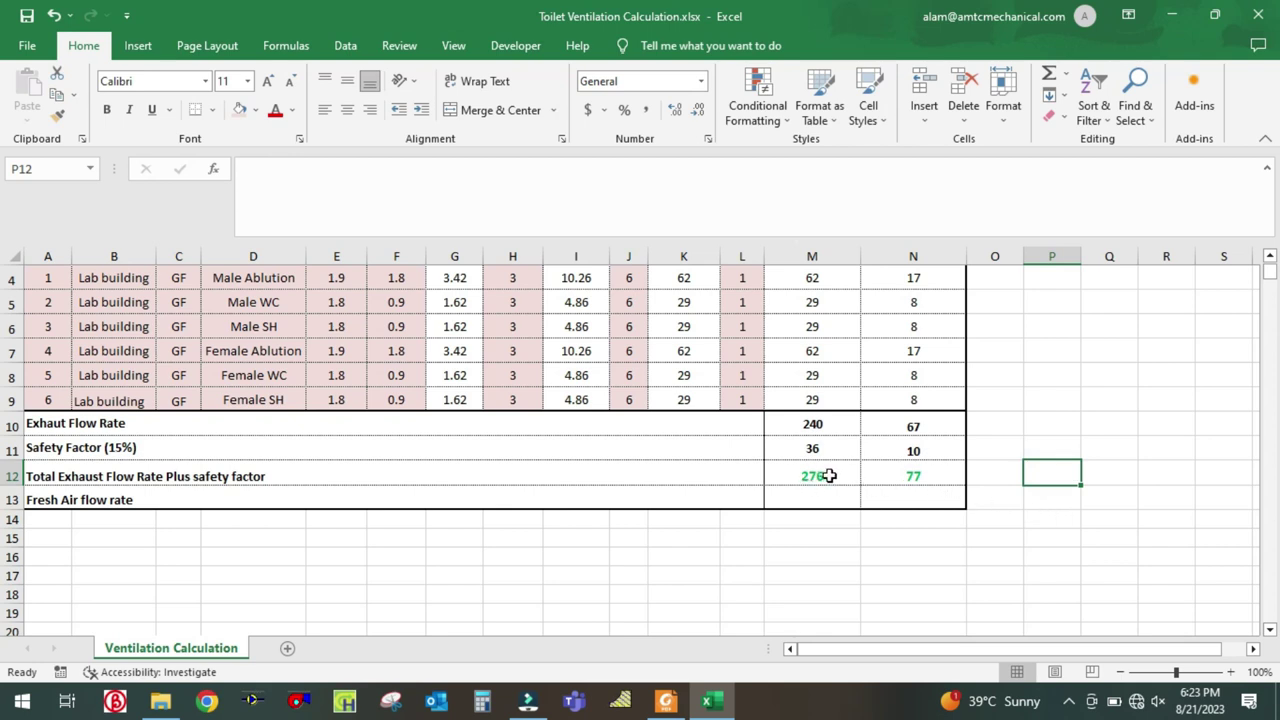
# Step: Review the room flow rates, the exhaust totals and the labels of the total exhaust and fresh air rows
pyautogui.scroll(2, 934, 474)
pyautogui.scroll(-1, 872, 436)
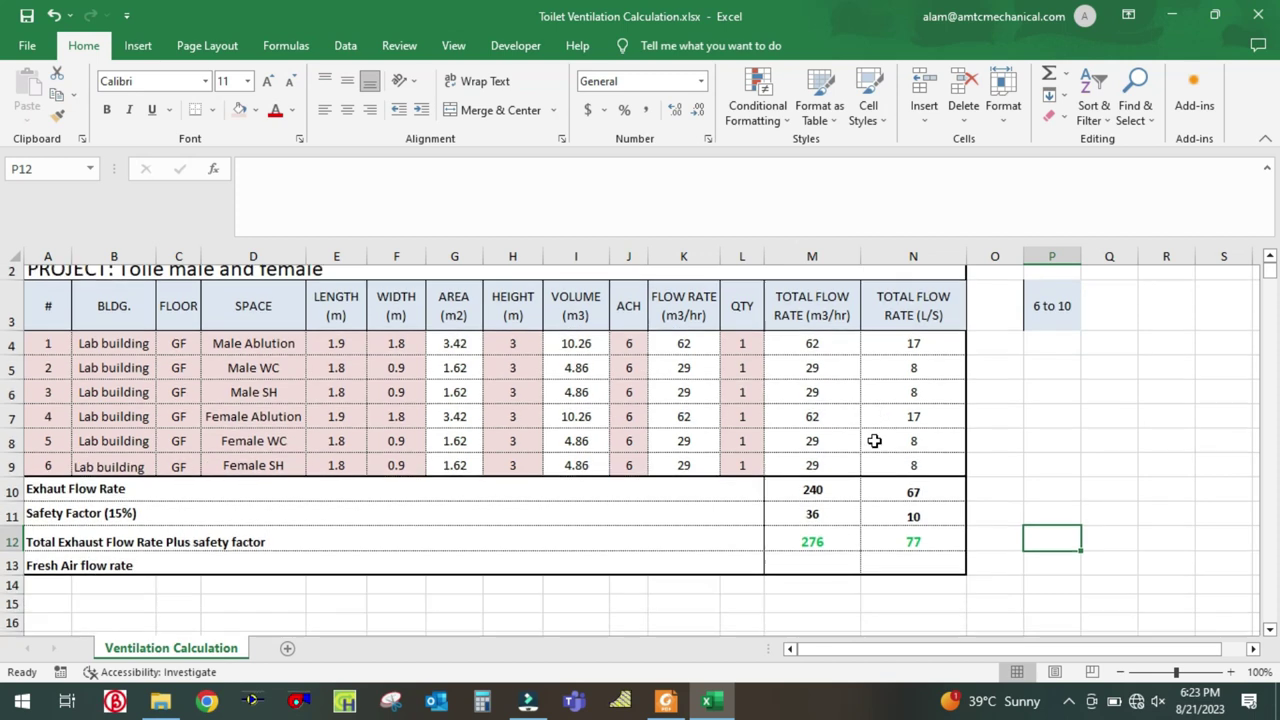
pyautogui.scroll(-1, 874, 440)
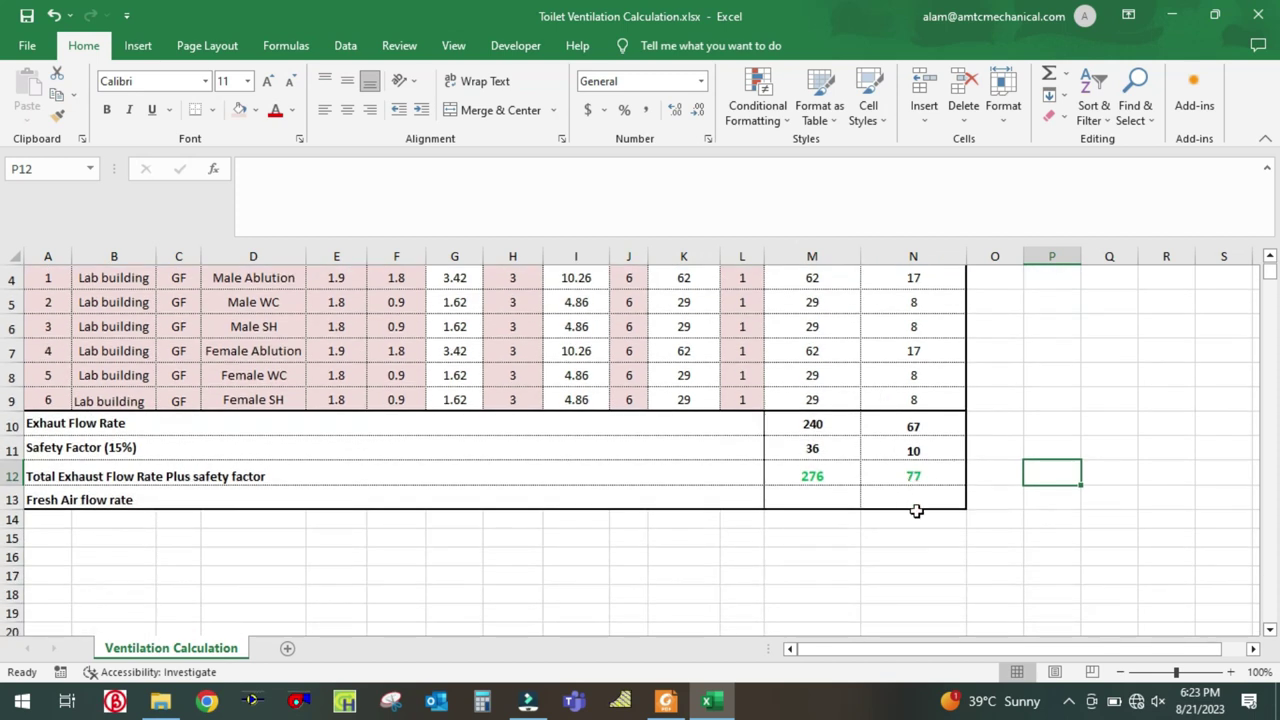
pyautogui.click(915, 520)
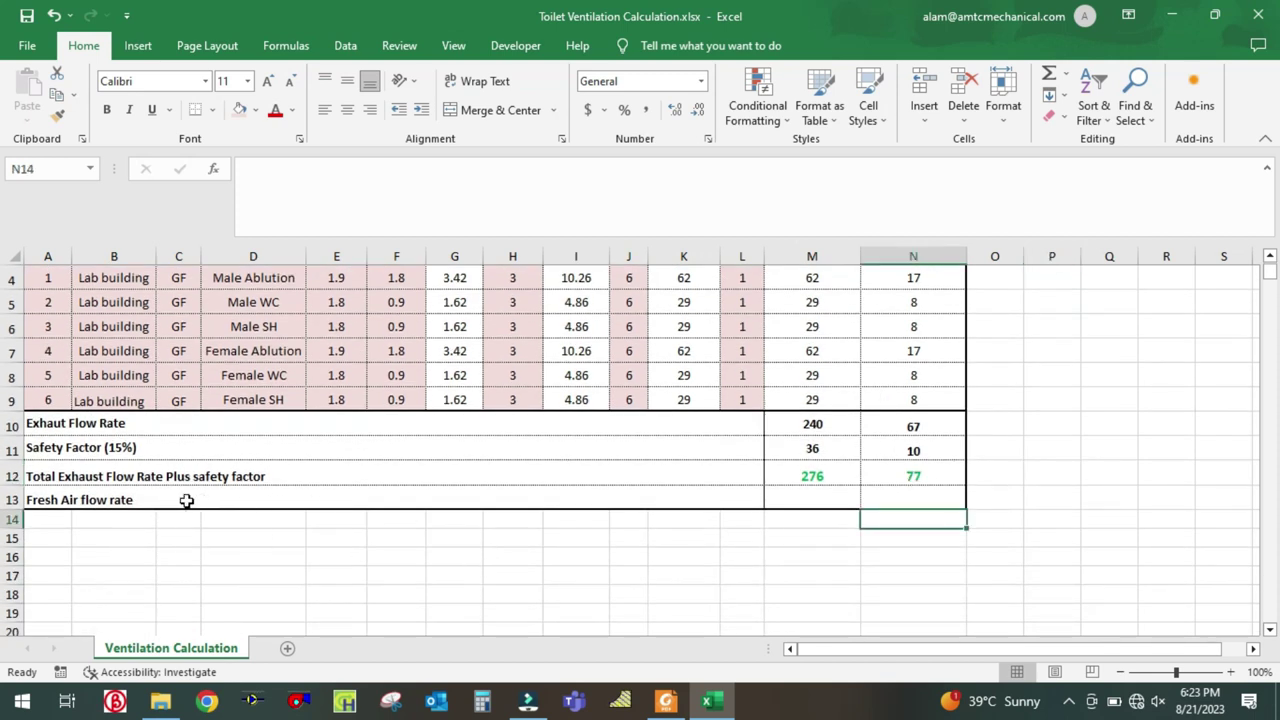
pyautogui.click(100, 497)
pyautogui.click(190, 555)
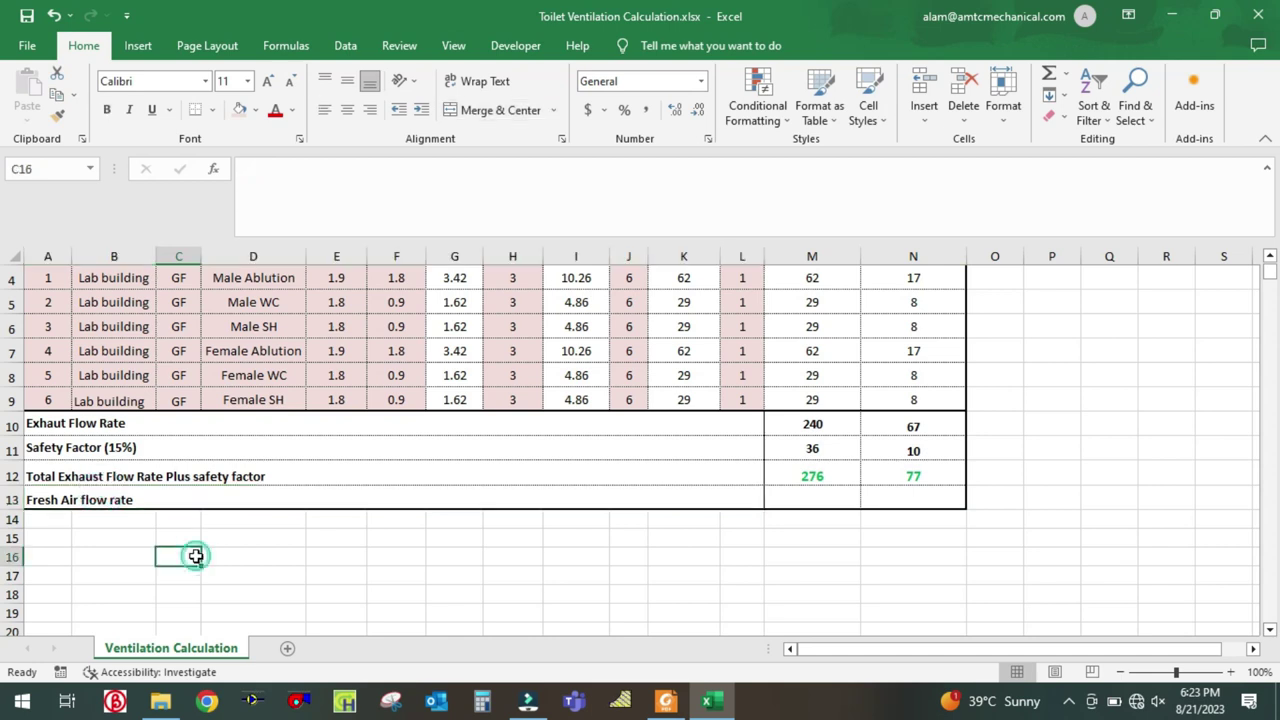
pyautogui.click(125, 500)
pyautogui.click(429, 480)
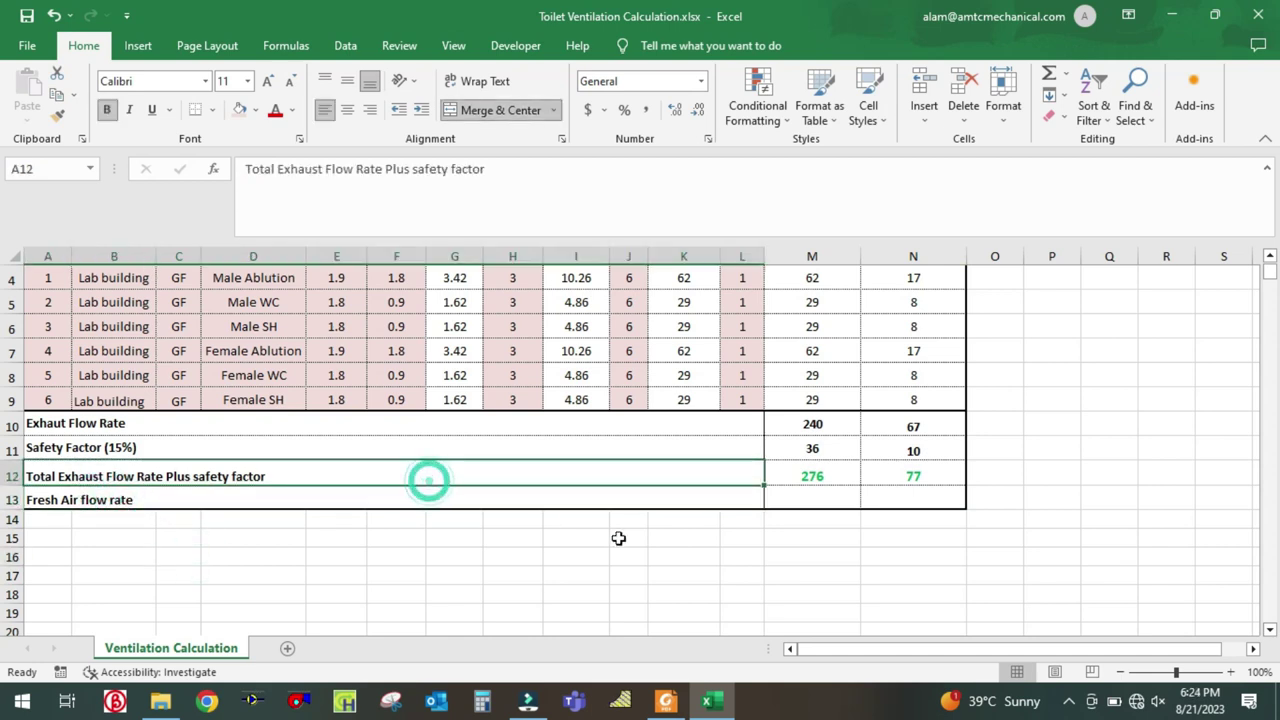
pyautogui.click(652, 555)
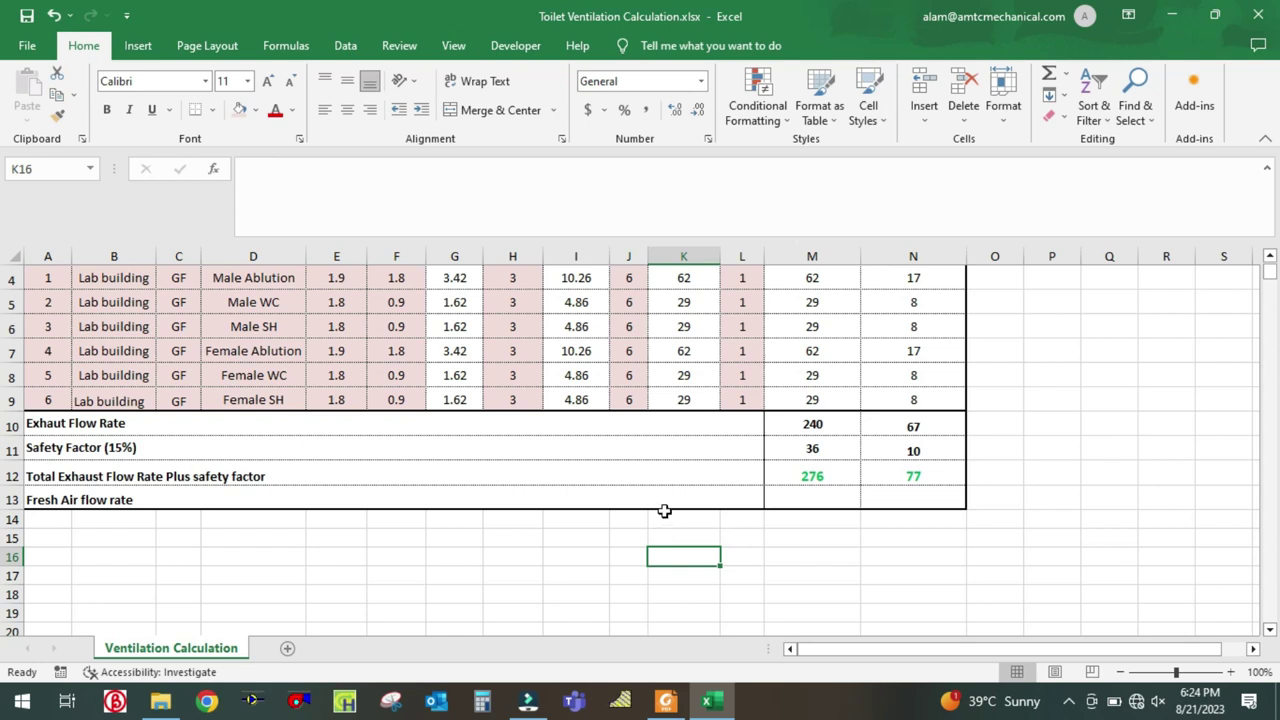
# Step: Calculate the fresh air flow rate in m3/hr by entering =276*0.9 in M13
pyautogui.click(820, 494)
pyautogui.click(820, 543)
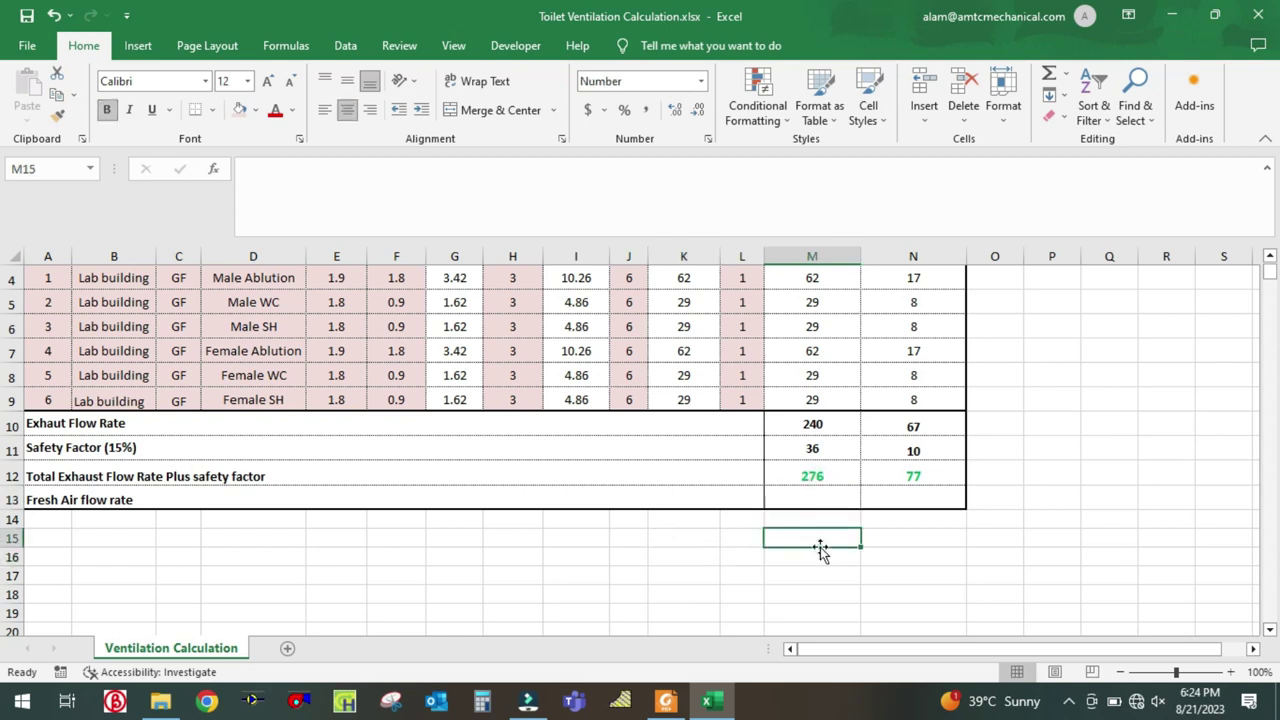
pyautogui.click(814, 497)
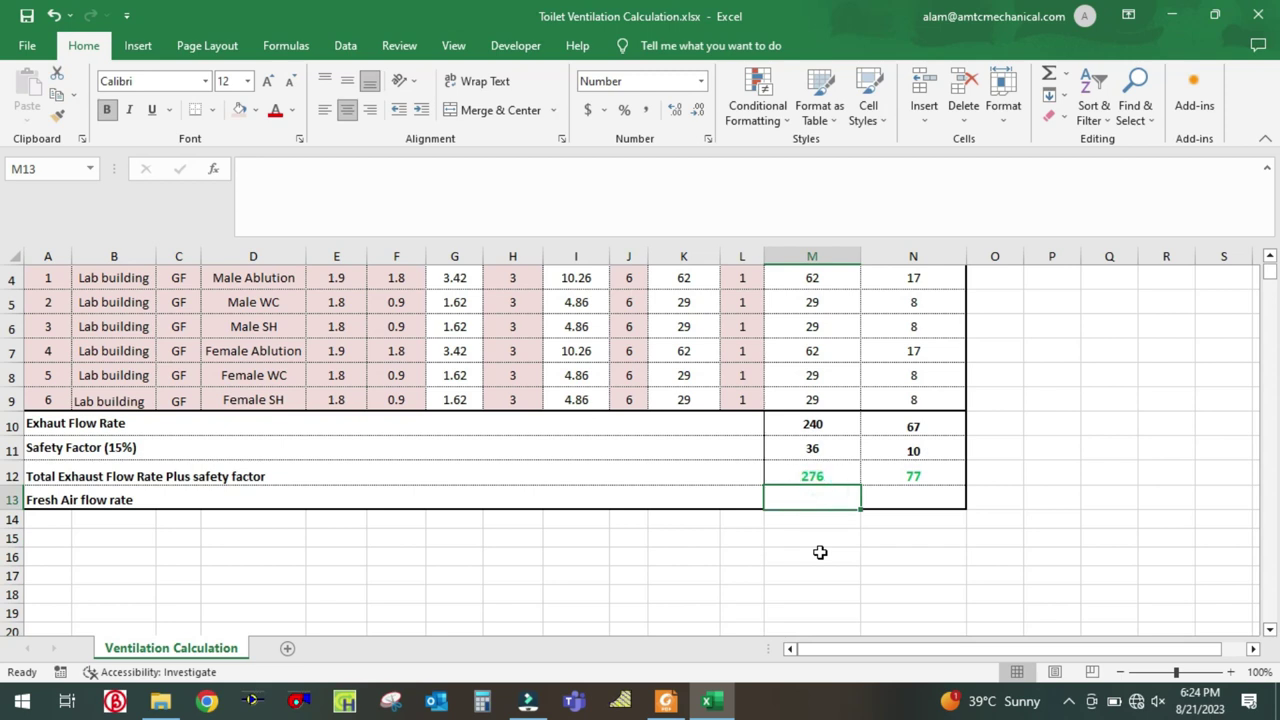
pyautogui.write('=')
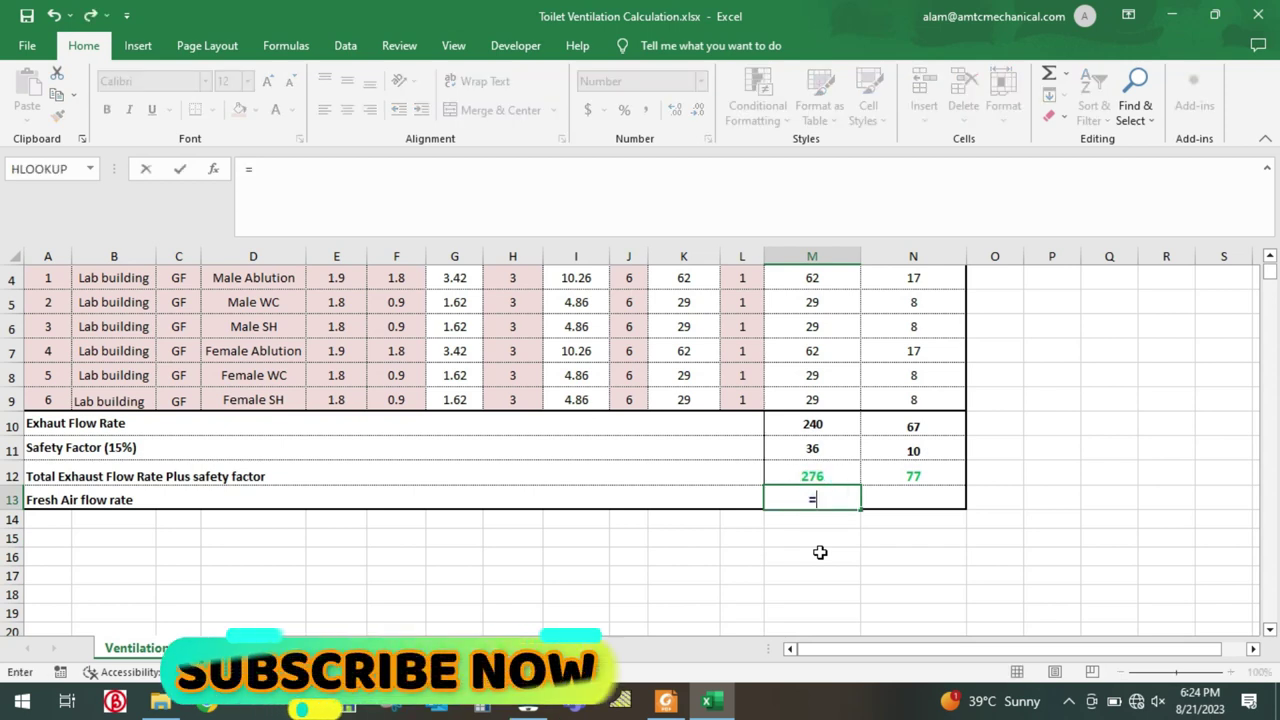
pyautogui.write('276')
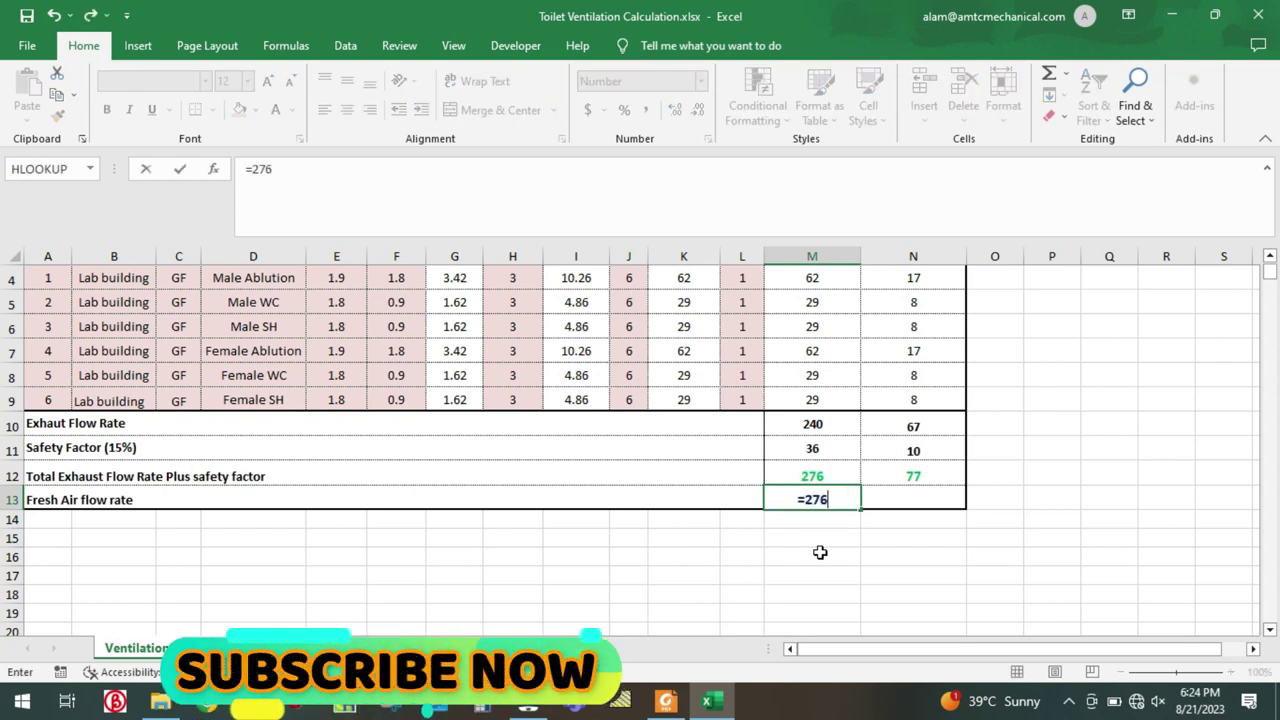
pyautogui.write('*0.9')
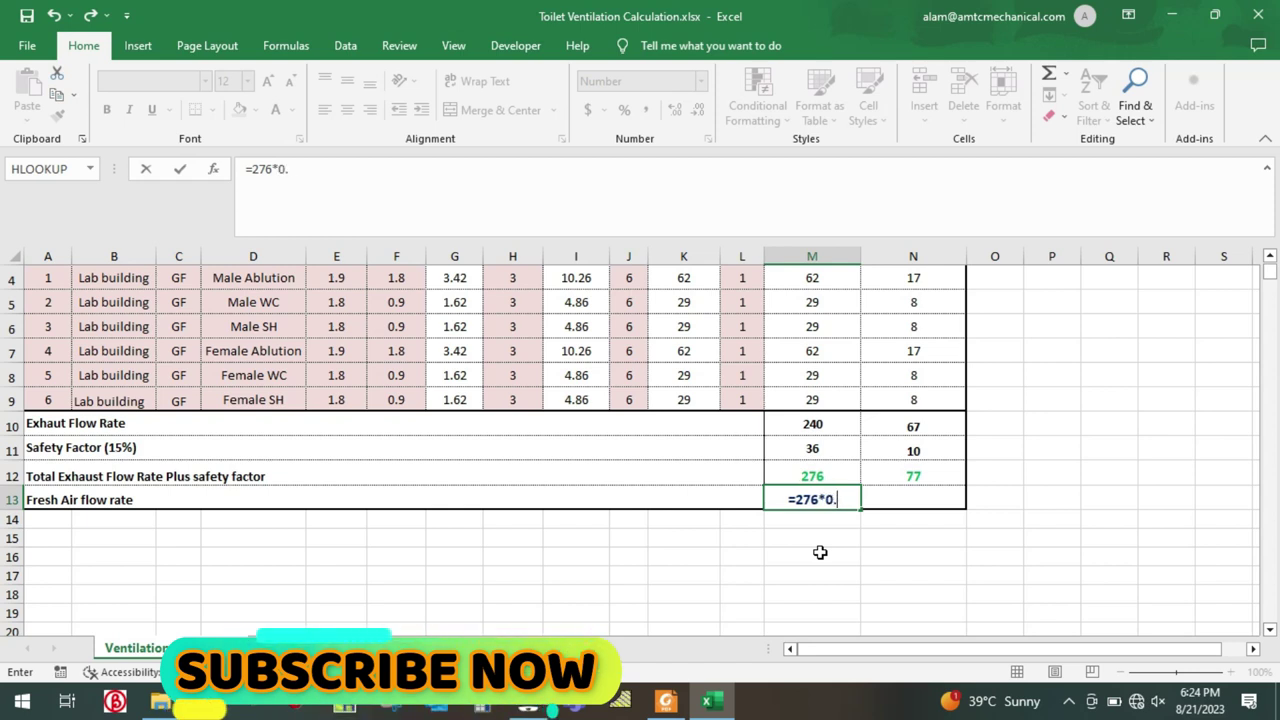
pyautogui.press('Tab')
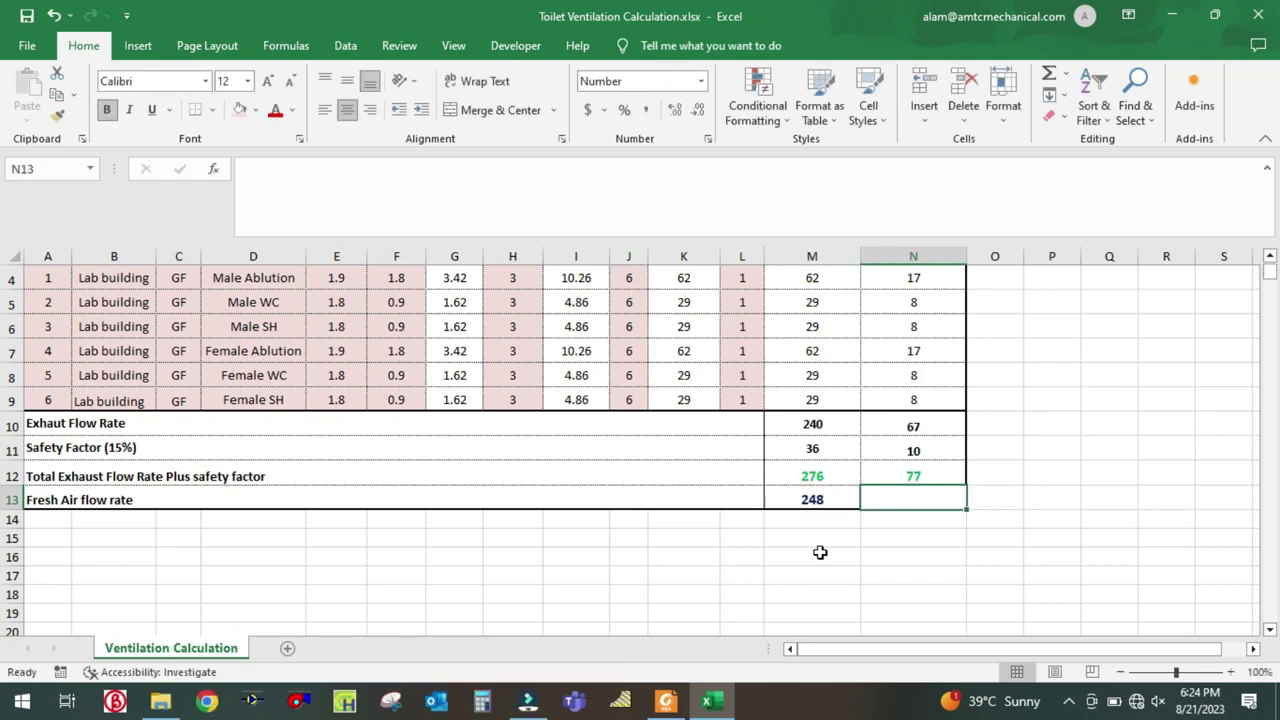
pyautogui.click(820, 552)
# Step: Calculate the fresh air flow rate in L/S by entering =77*0.9 in N13
pyautogui.click(900, 503)
pyautogui.write('=')
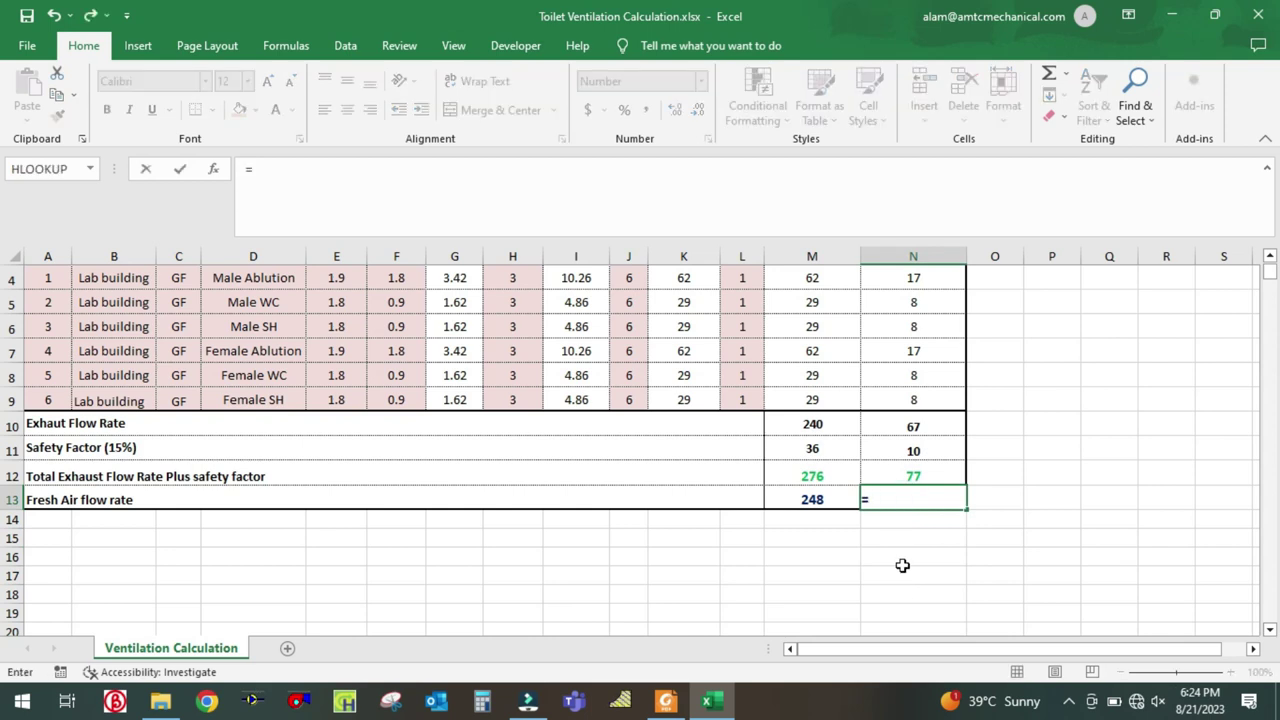
pyautogui.write('77*0.9')
pyautogui.press('Tab')
pyautogui.click(902, 563)
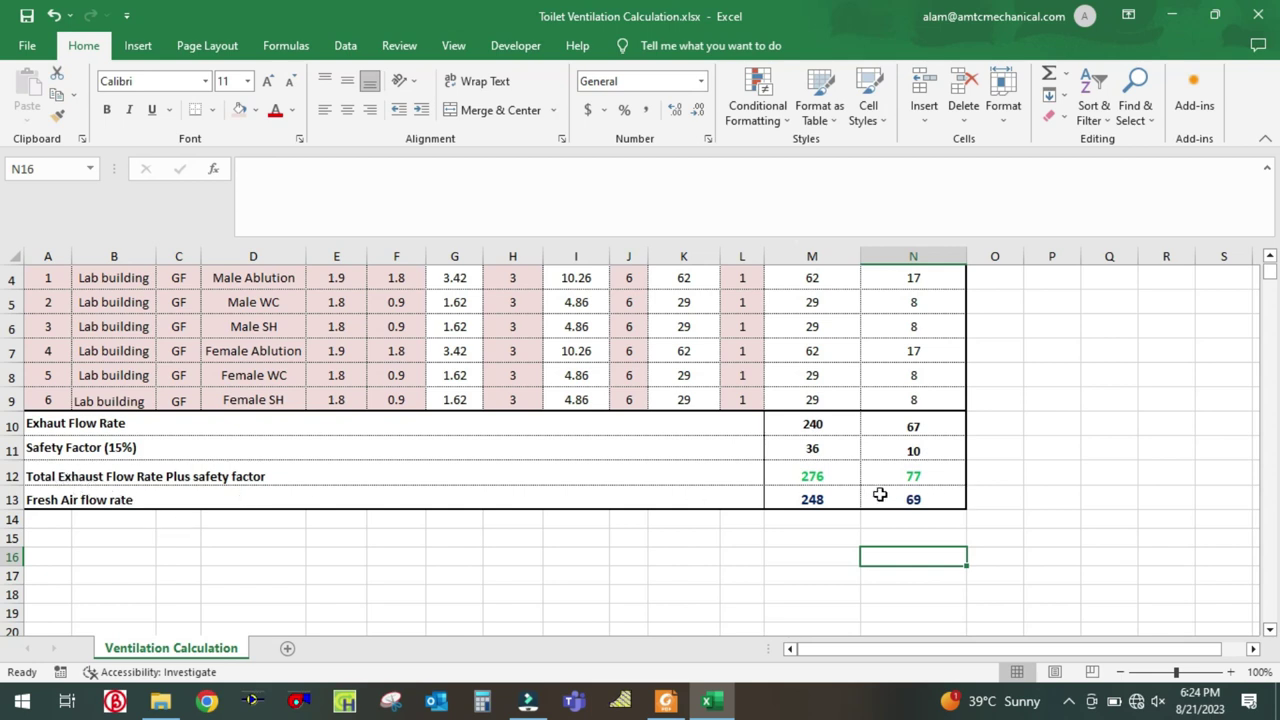
# Step: Compare the total exhaust flow rate in N12 with the fresh air flow rate in N13
pyautogui.click(910, 476)
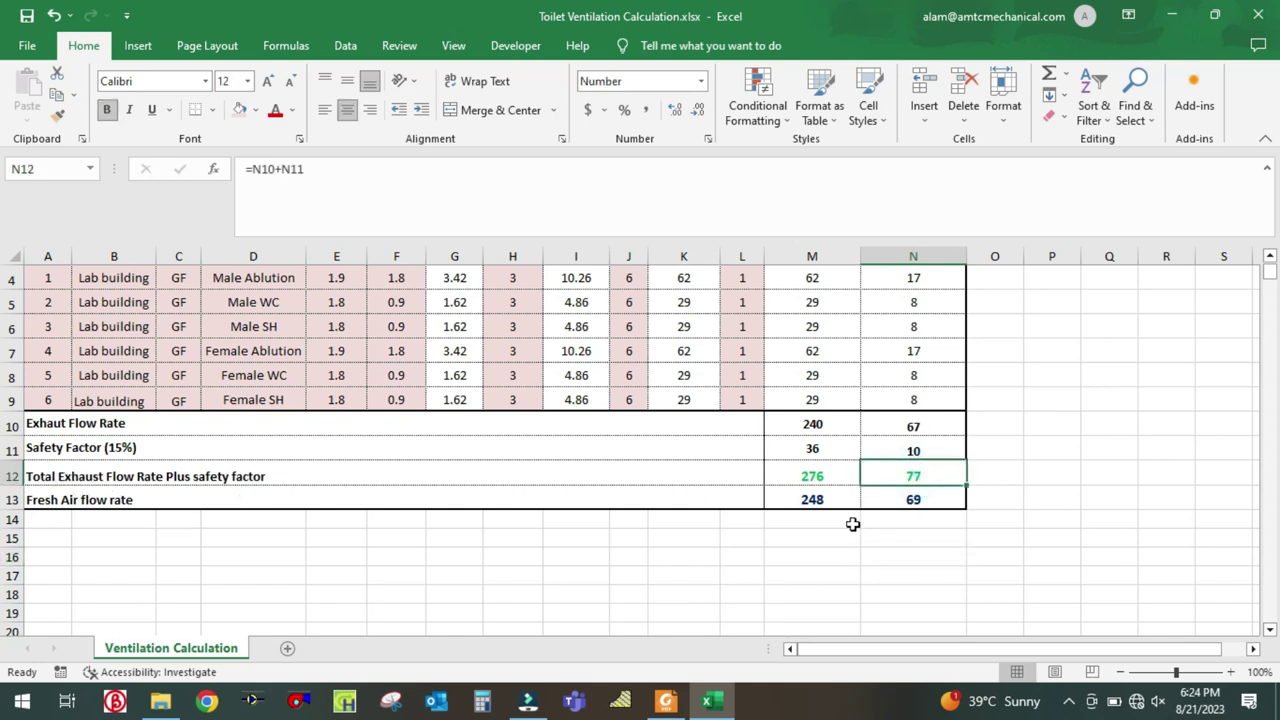
pyautogui.click(940, 509)
pyautogui.click(908, 572)
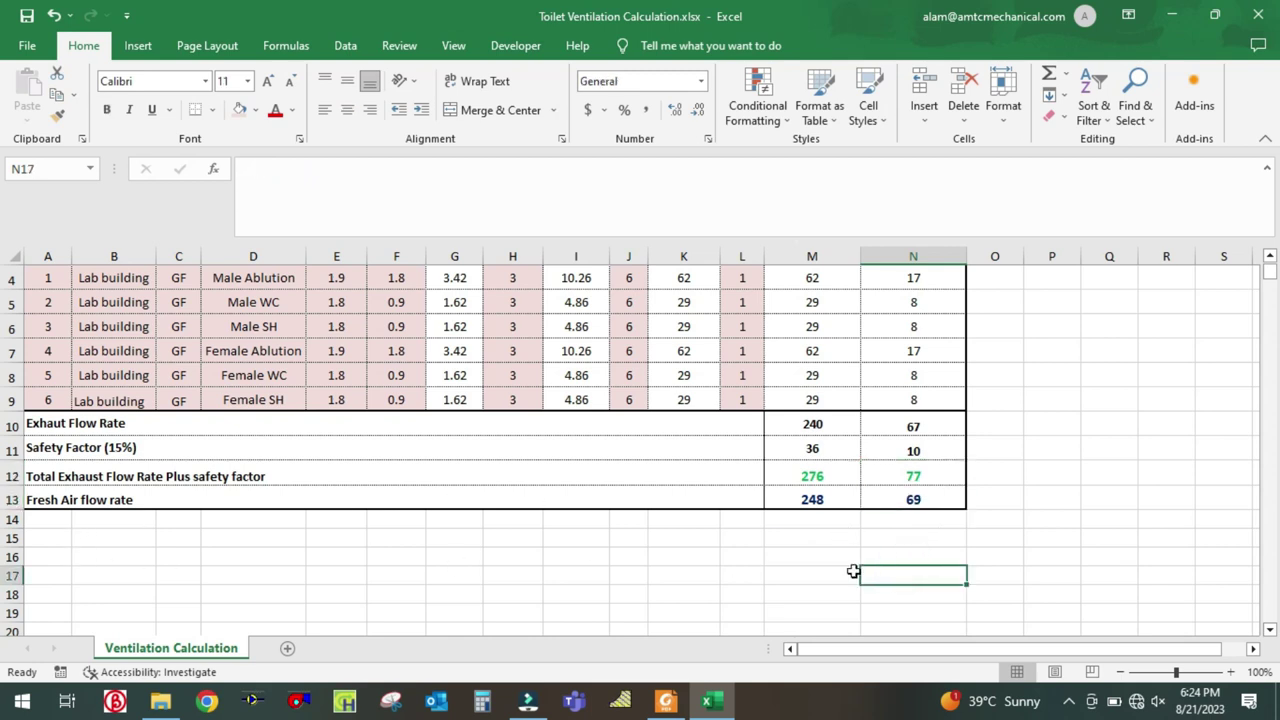
pyautogui.click(936, 478)
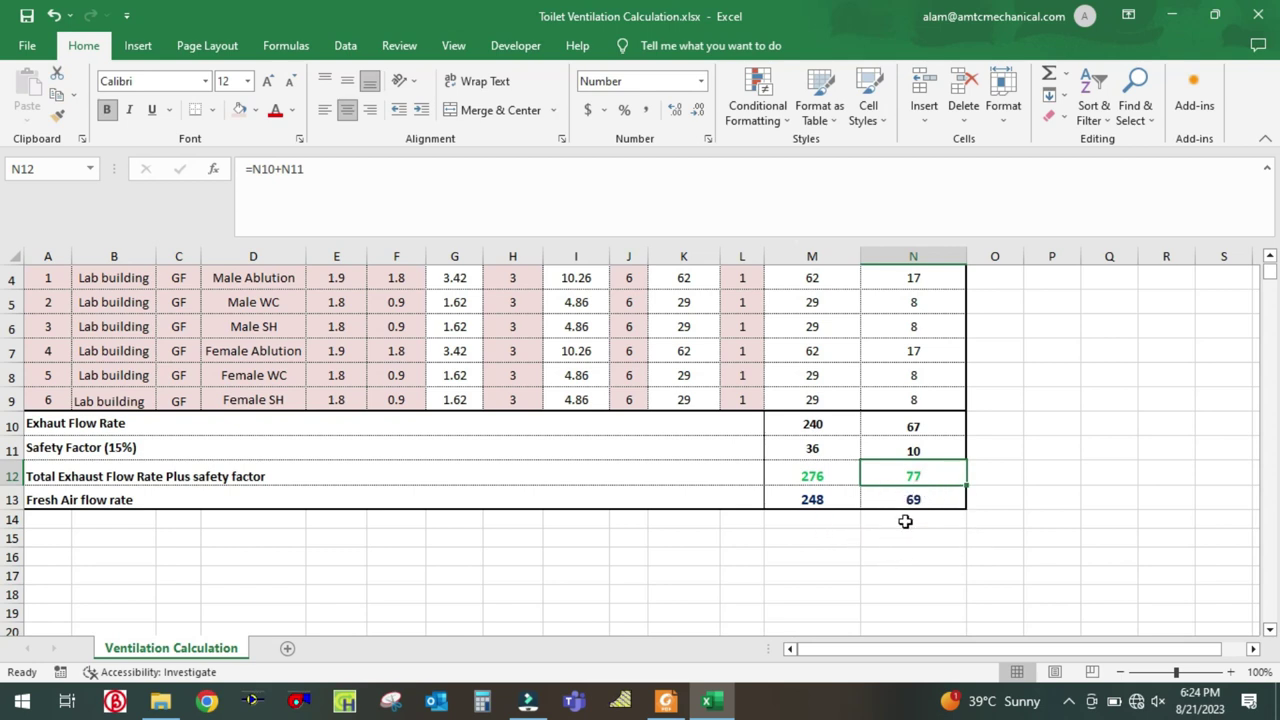
pyautogui.click(916, 502)
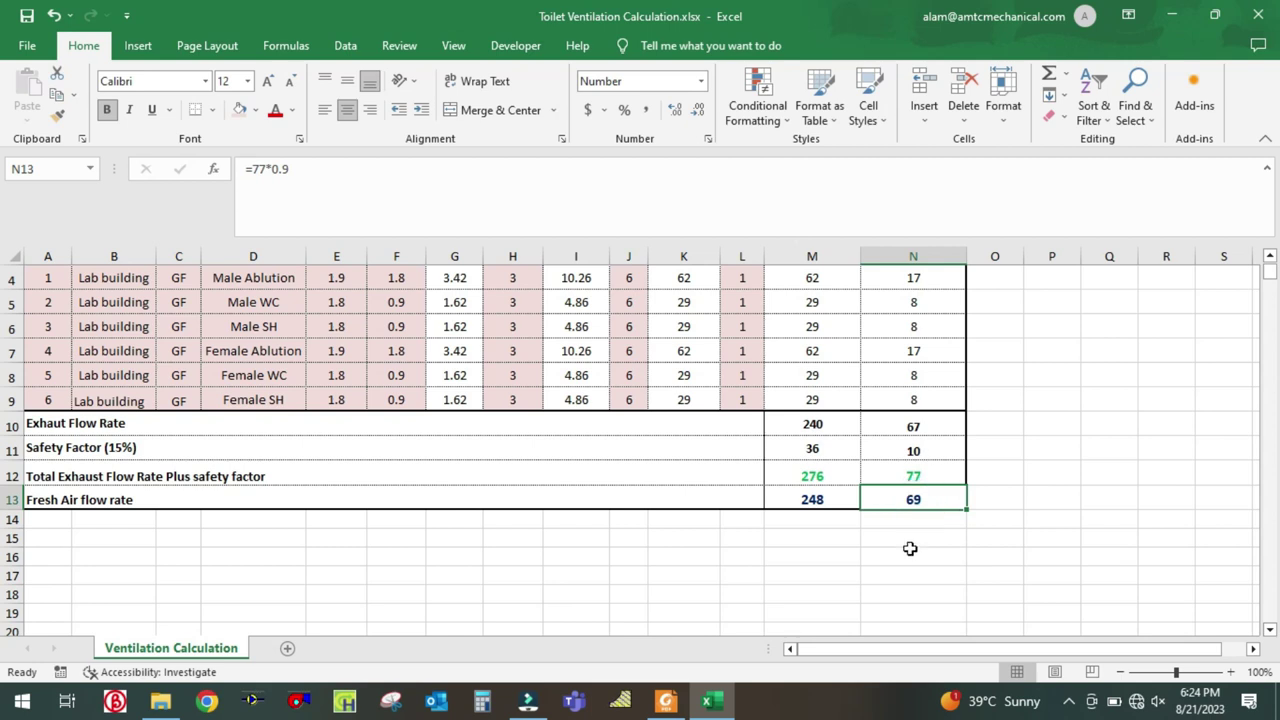
pyautogui.click(910, 548)
pyautogui.click(1044, 491)
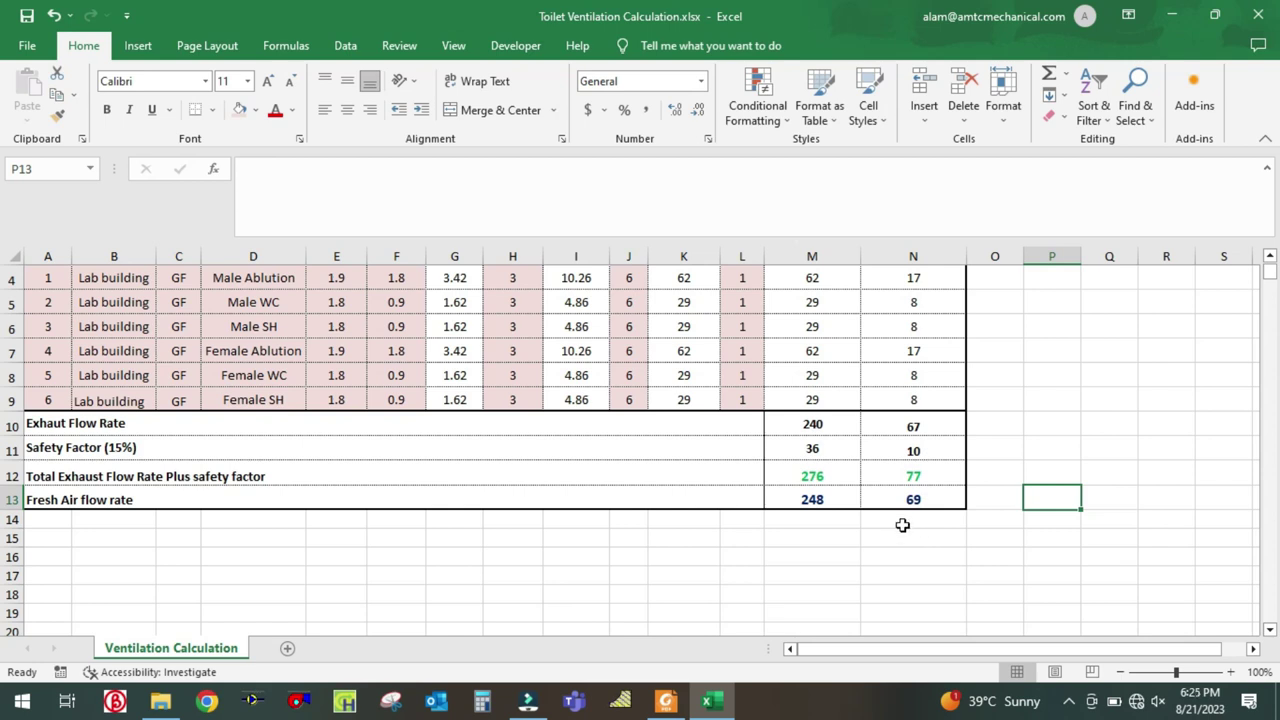
# Step: Switch to Foxit PDF Reader to examine the male and female ablution layout, and return to Excel to review the ventilation table
pyautogui.click(665, 701)
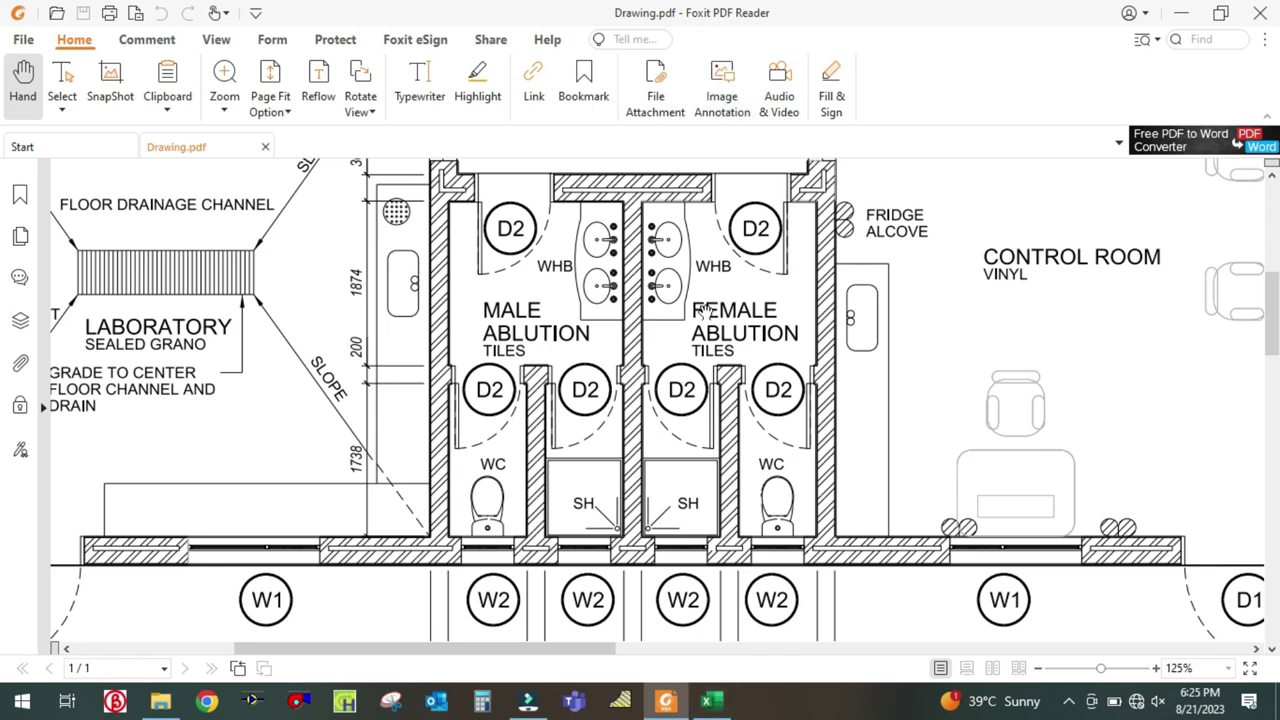
pyautogui.click(712, 700)
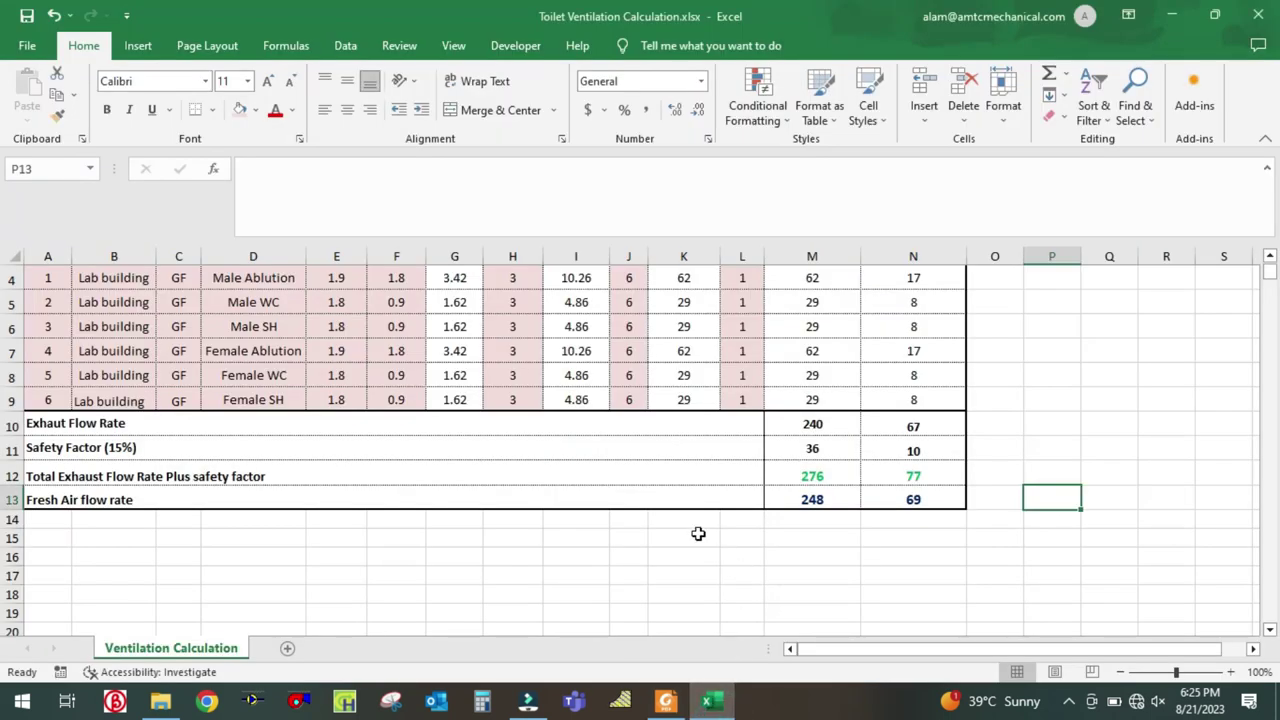
pyautogui.scroll(1, 698, 534)
pyautogui.click(1046, 450)
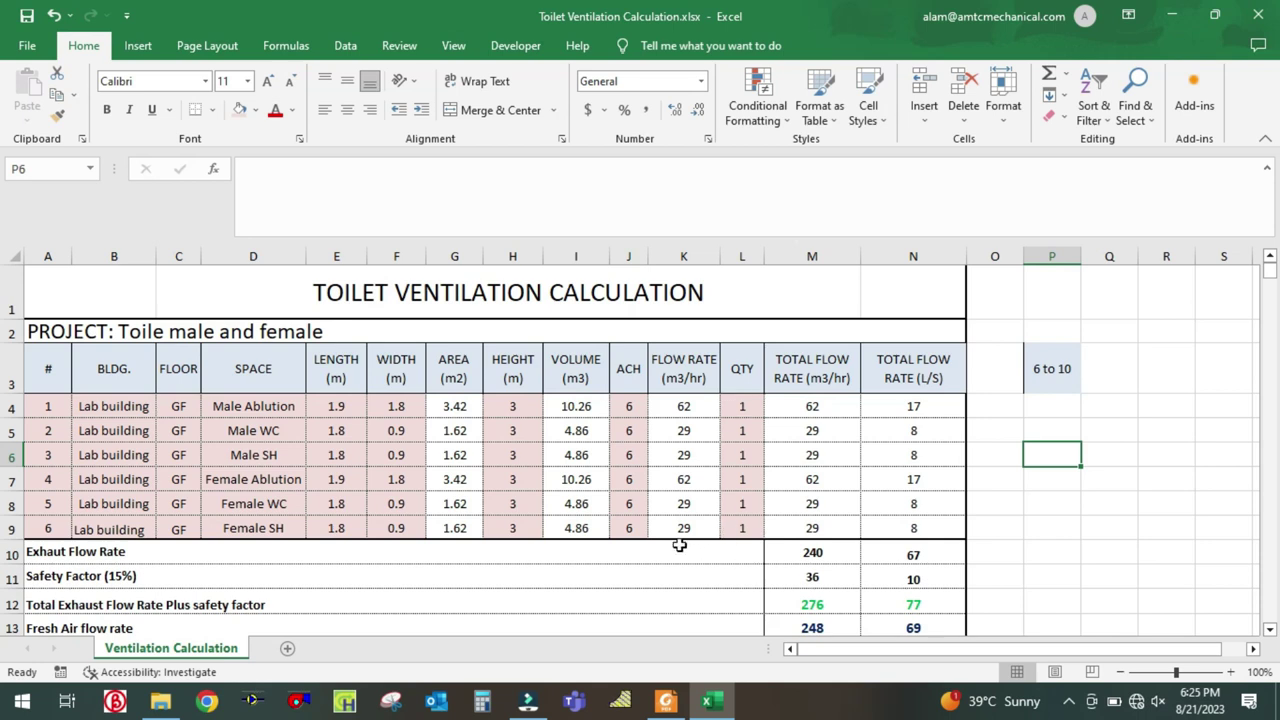
pyautogui.scroll(-1, 679, 544)
pyautogui.scroll(1, 679, 544)
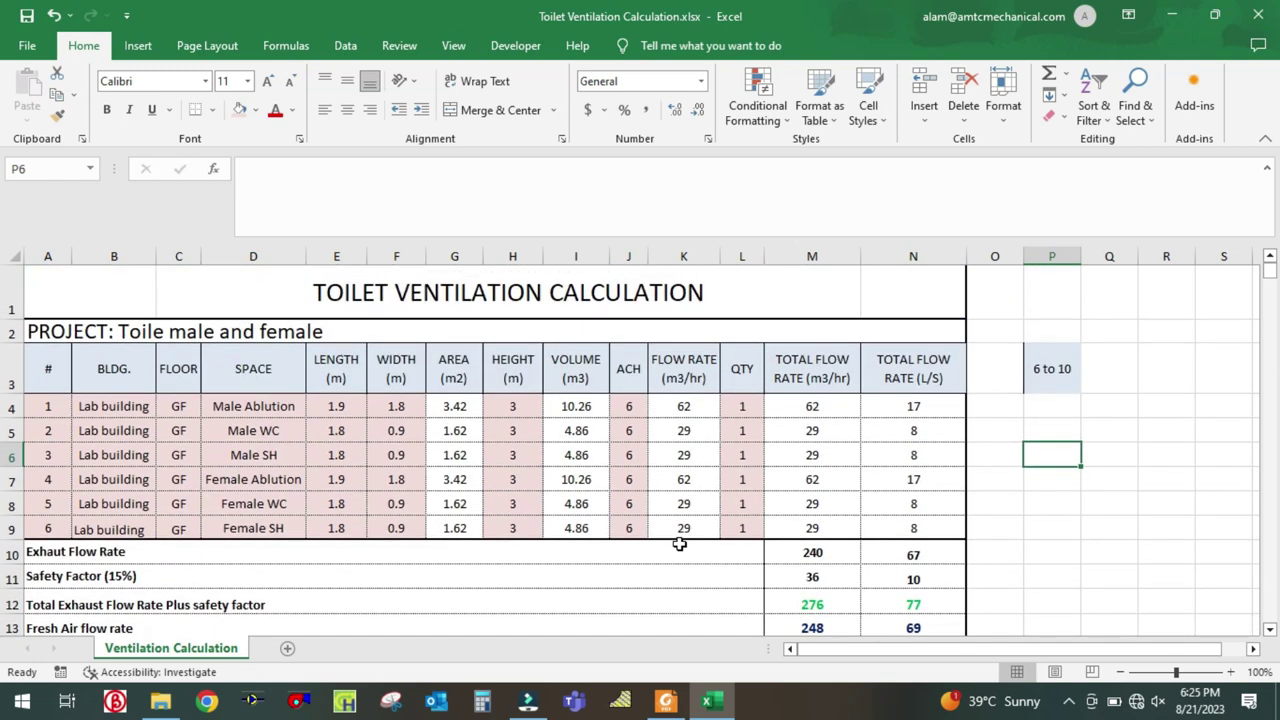